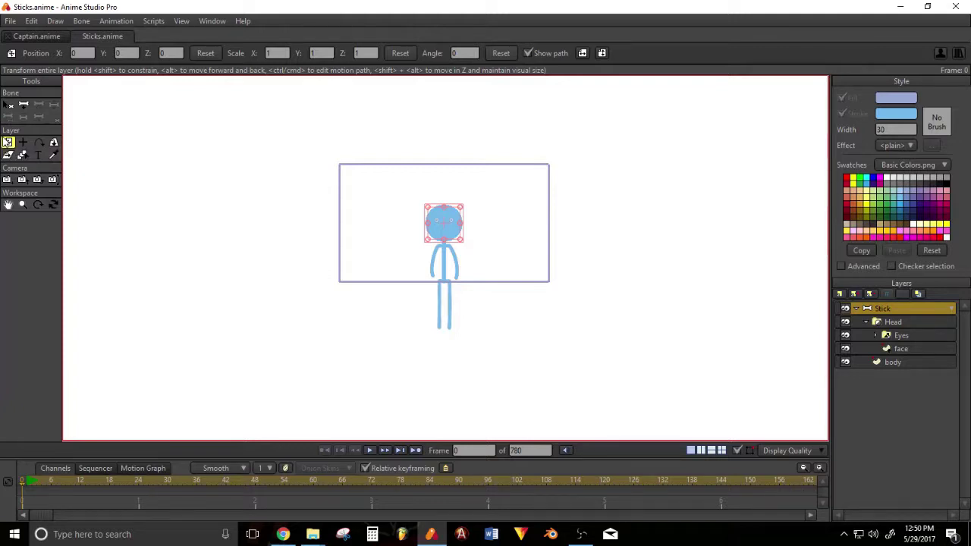
# Place the Stick layer's origin between the feet and scale the layer to about 0.68, raised to about 0.87 in Y.
pyautogui.scroll(3, 446, 253)
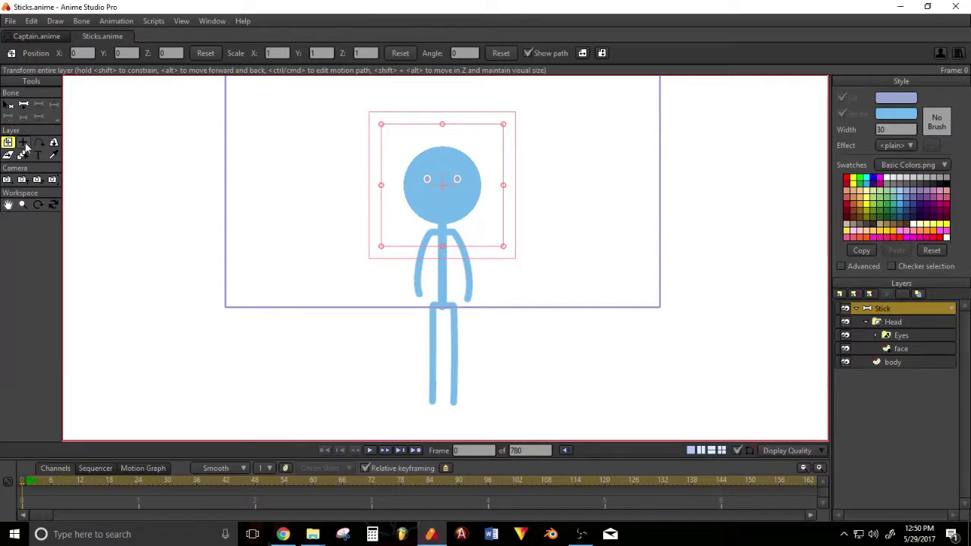
pyautogui.click(23, 142)
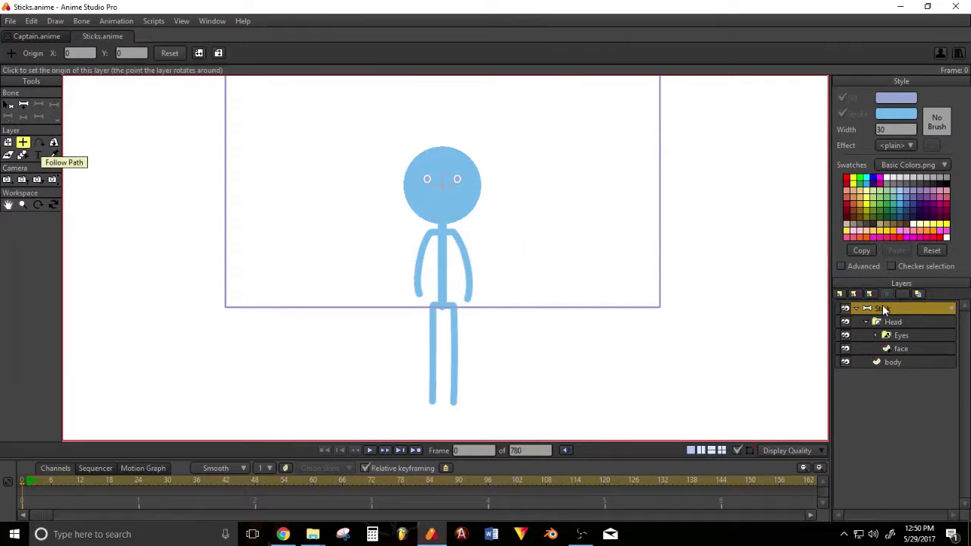
pyautogui.moveTo(553, 344); pyautogui.dragTo(556, 283)
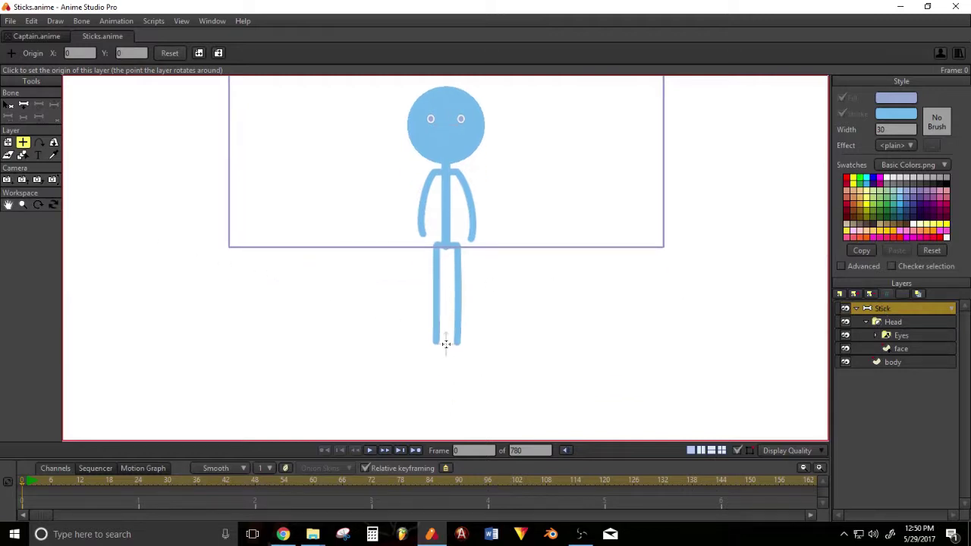
pyautogui.press('m')
pyautogui.scroll(-2, 588, 281)
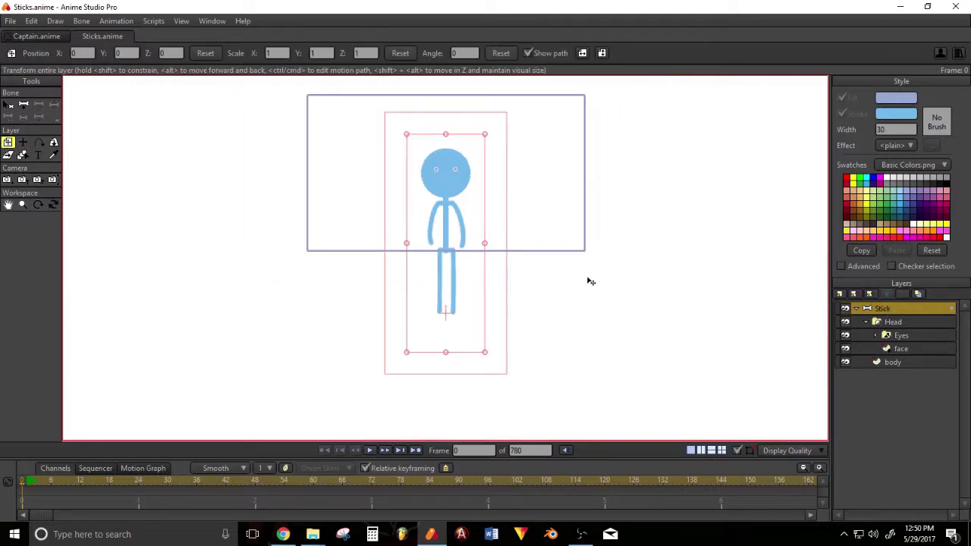
pyautogui.moveTo(445, 338); pyautogui.dragTo(472, 270)
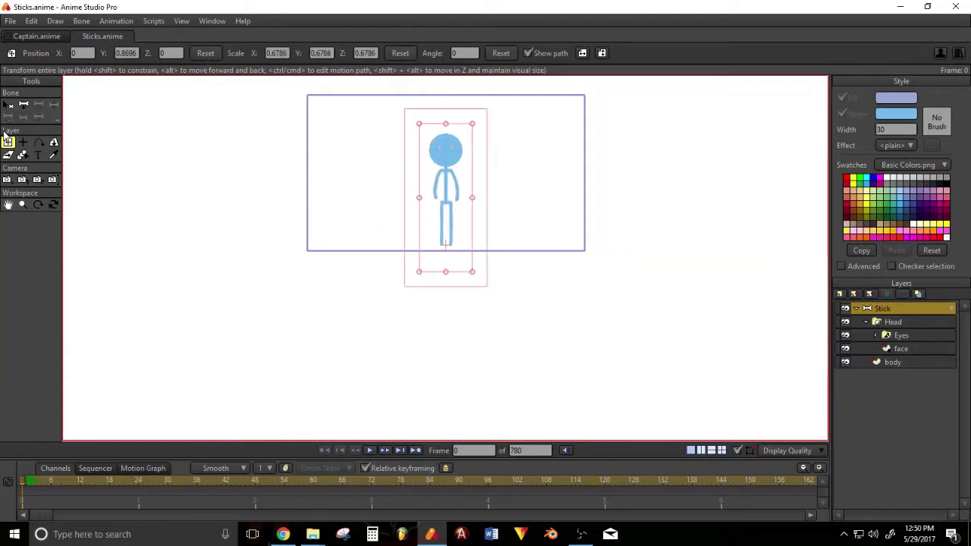
# Reset the Stick layer's origin to the head, scale the layer to about 1.02 and reset its position.
pyautogui.click(23, 142)
pyautogui.click(172, 55)
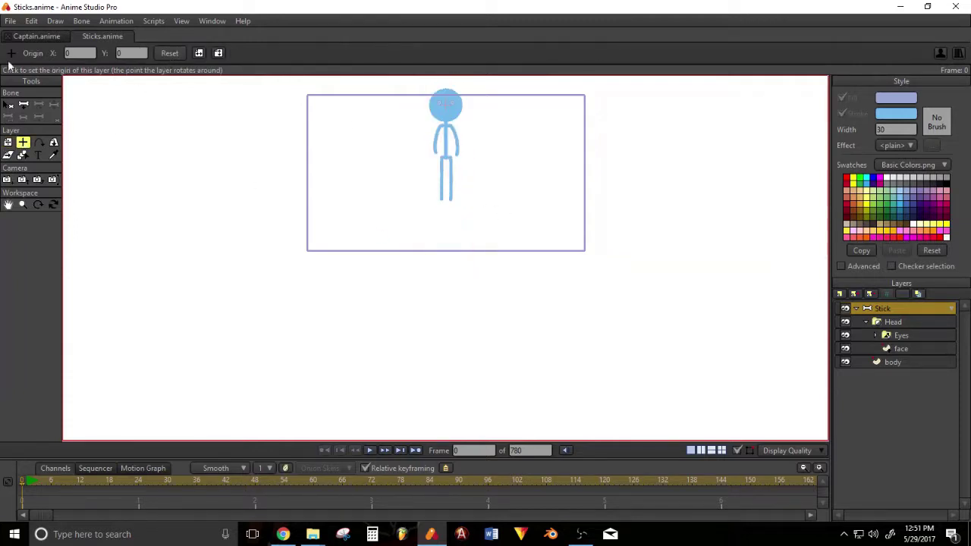
pyautogui.click(8, 142)
pyautogui.moveTo(463, 124)
pyautogui.mouseDown()
pyautogui.moveTo(481, 152)
pyautogui.moveTo(450, 126)
pyautogui.moveTo(468, 136)
pyautogui.mouseUp()
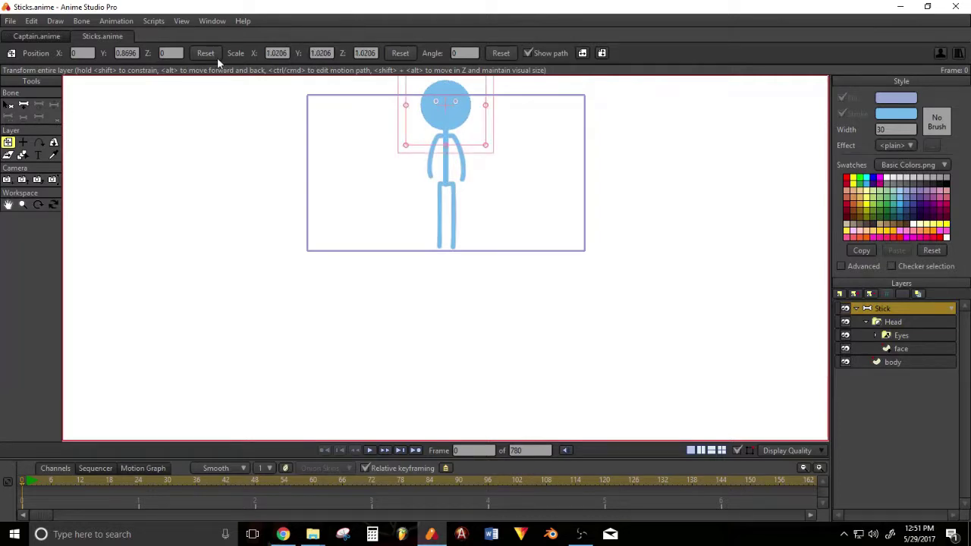
pyautogui.click(215, 54)
# Set the Stick layer's origin between the feet, and scale it to about 0.65 at about 0.83 in Y, standing on the frame's lower edge.
pyautogui.click(38, 142)
pyautogui.click(23, 142)
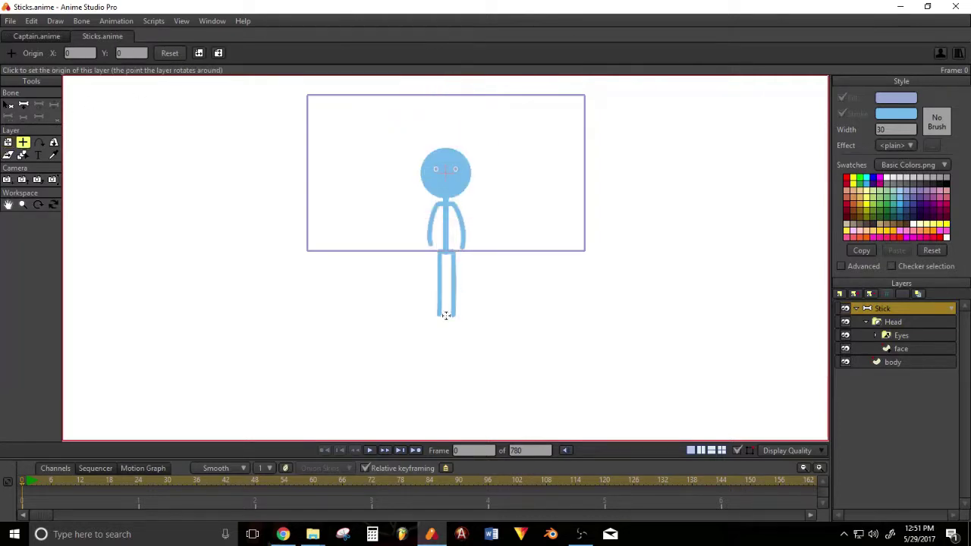
pyautogui.click(446, 316)
pyautogui.click(8, 141)
pyautogui.moveTo(461, 316); pyautogui.dragTo(461, 266)
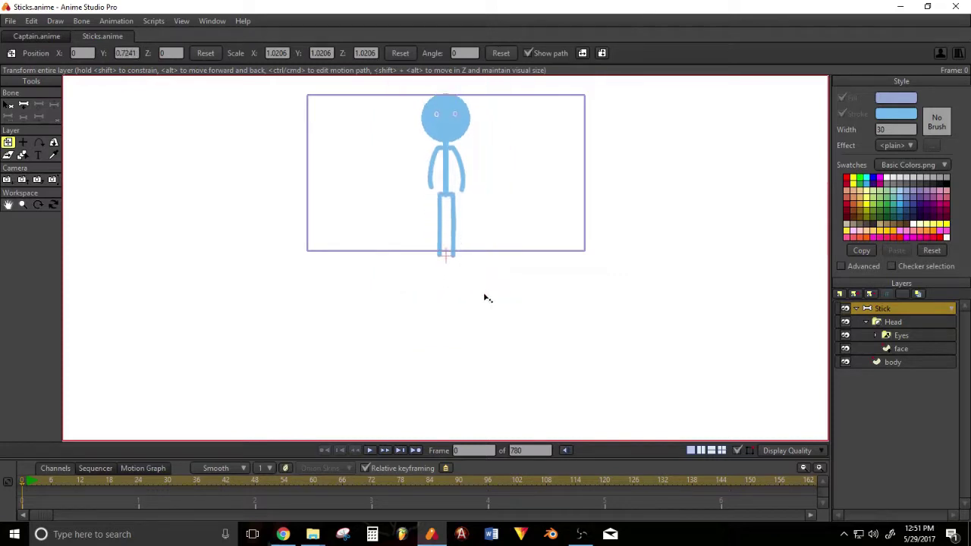
pyautogui.moveTo(488, 298); pyautogui.dragTo(466, 256)
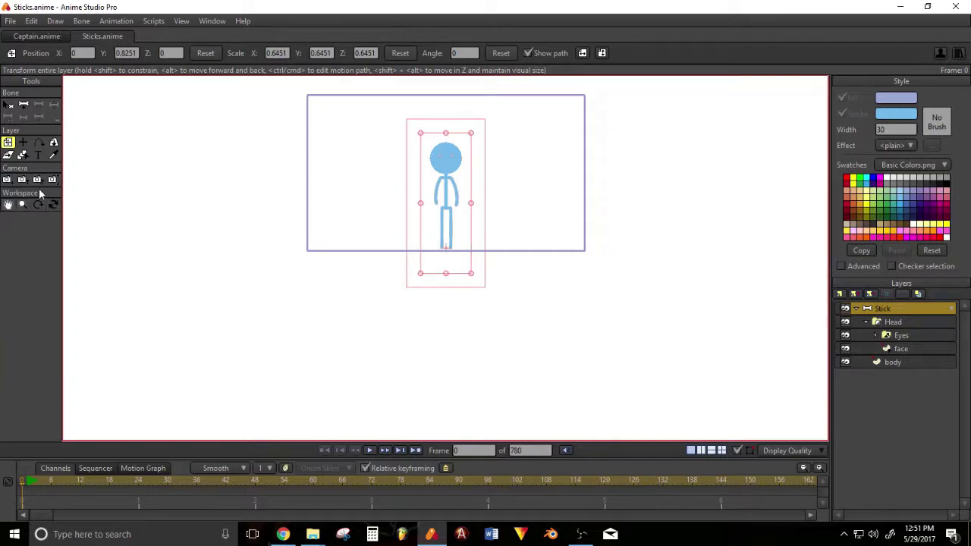
# Examine the character's body and face layers and their points up close.
pyautogui.scroll(2, 441, 215)
pyautogui.scroll(2, 502, 191)
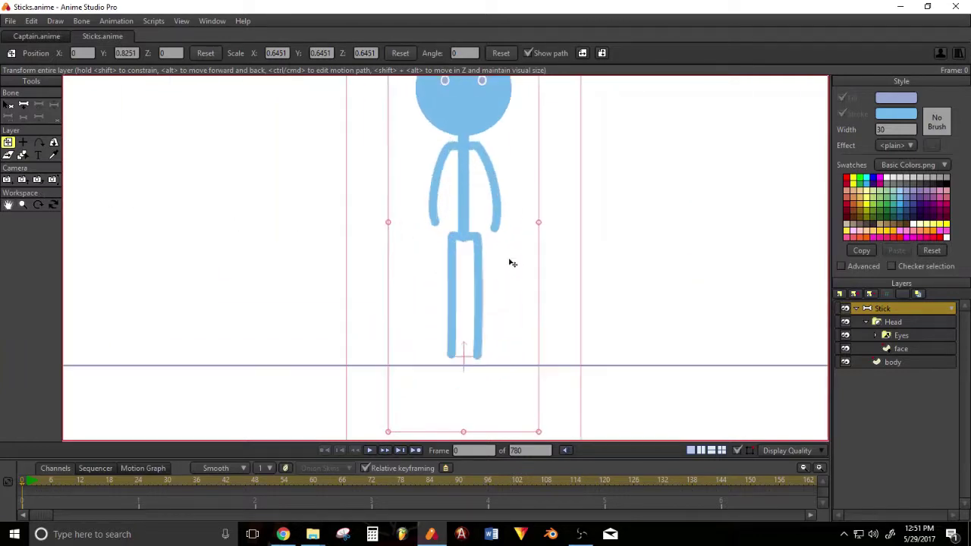
pyautogui.scroll(-2, 521, 246)
pyautogui.scroll(1, 518, 245)
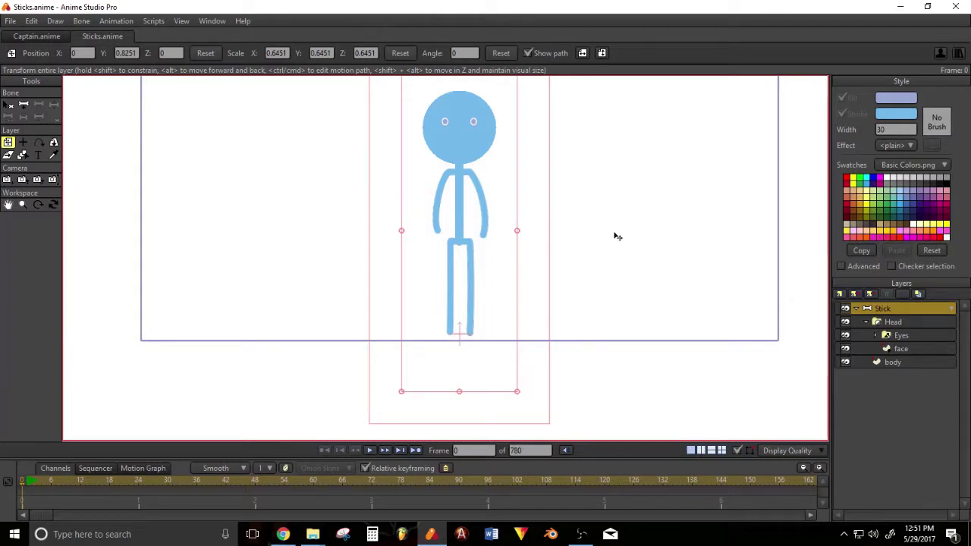
pyautogui.click(899, 361)
pyautogui.click(896, 305)
pyautogui.scroll(3, 424, 259)
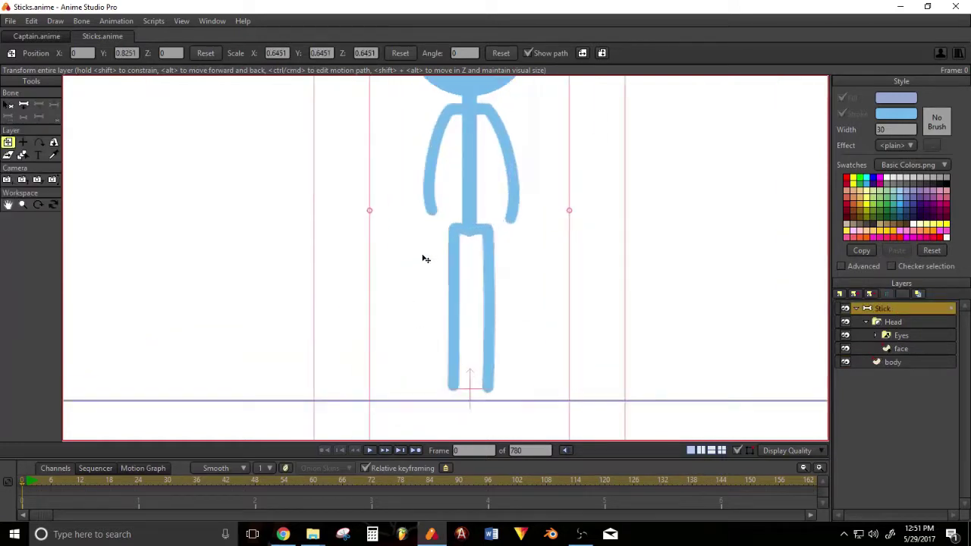
pyautogui.keyDown('ctrl'); pyautogui.keyDown('alt'); pyautogui.click(486, 234); pyautogui.keyUp('alt'); pyautogui.keyUp('ctrl')
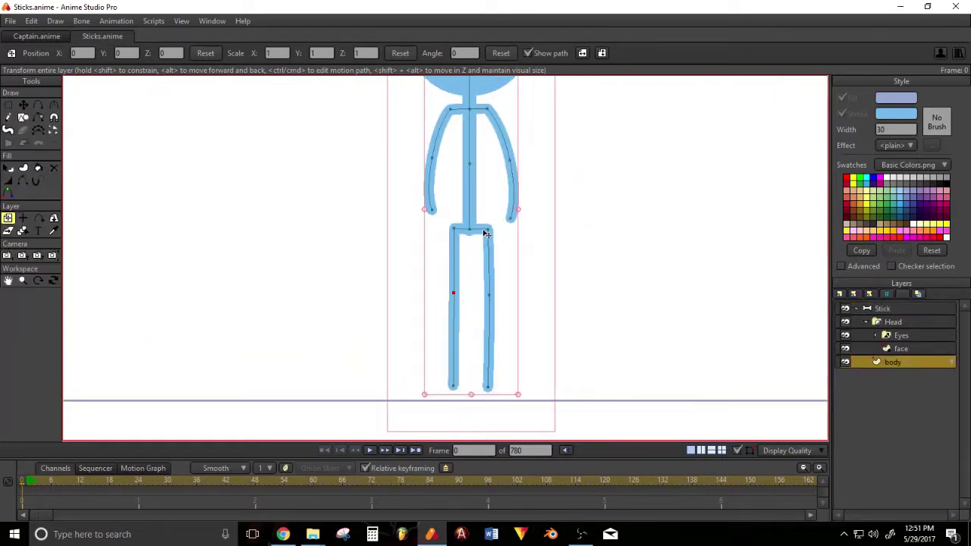
pyautogui.scroll(-3, 482, 240)
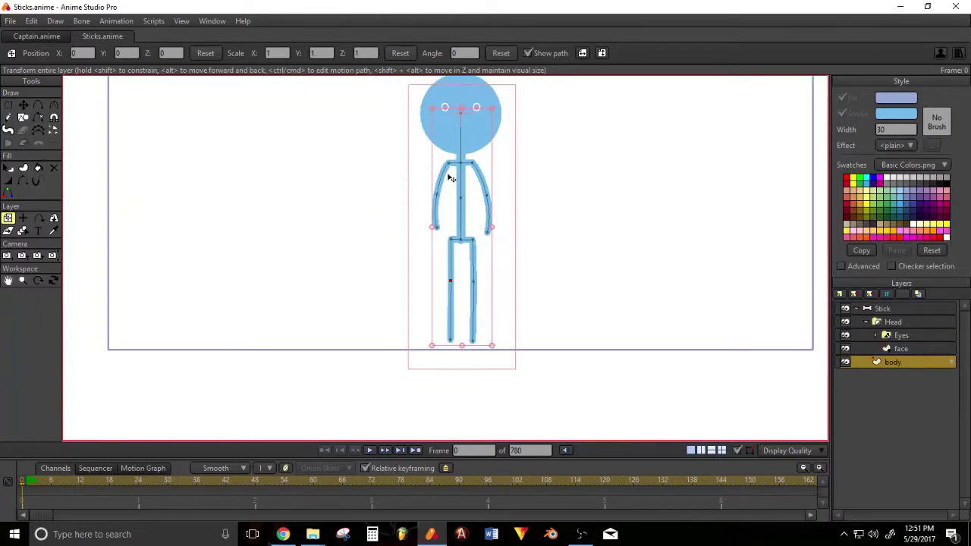
pyautogui.scroll(4, 592, 170)
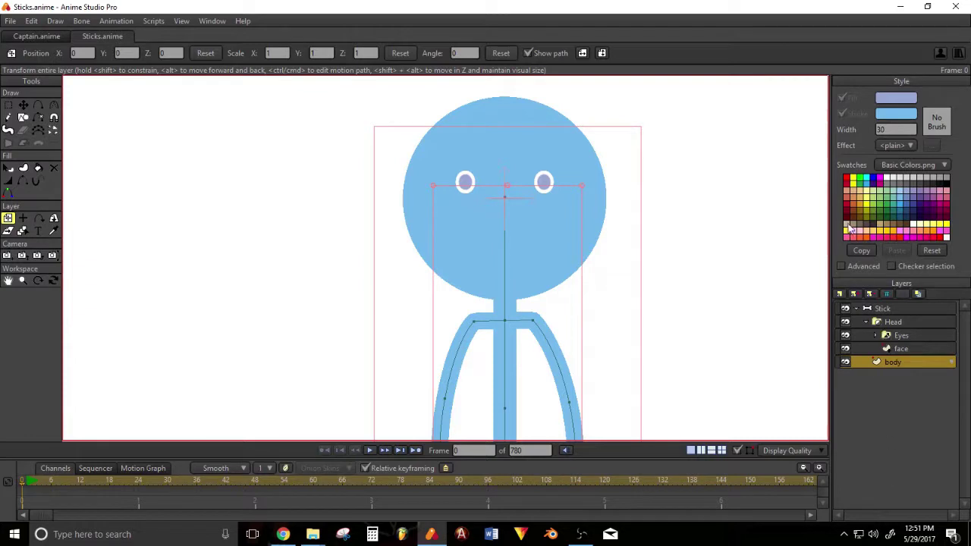
pyautogui.click(508, 138)
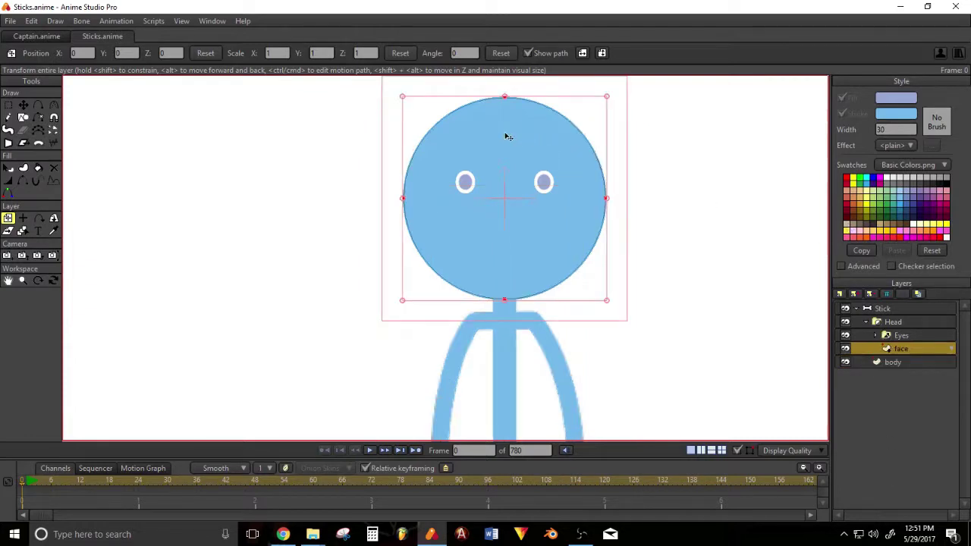
# Select all the points of both eyes in the open layer and set their Y position to 0.
pyautogui.click(464, 182)
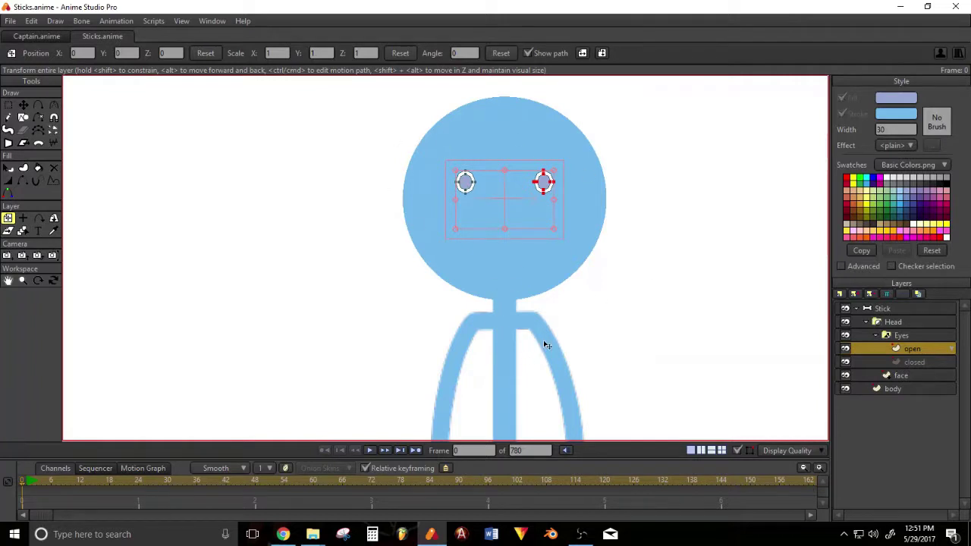
pyautogui.click(10, 104)
pyautogui.moveTo(422, 143); pyautogui.dragTo(628, 225)
pyautogui.click(22, 106)
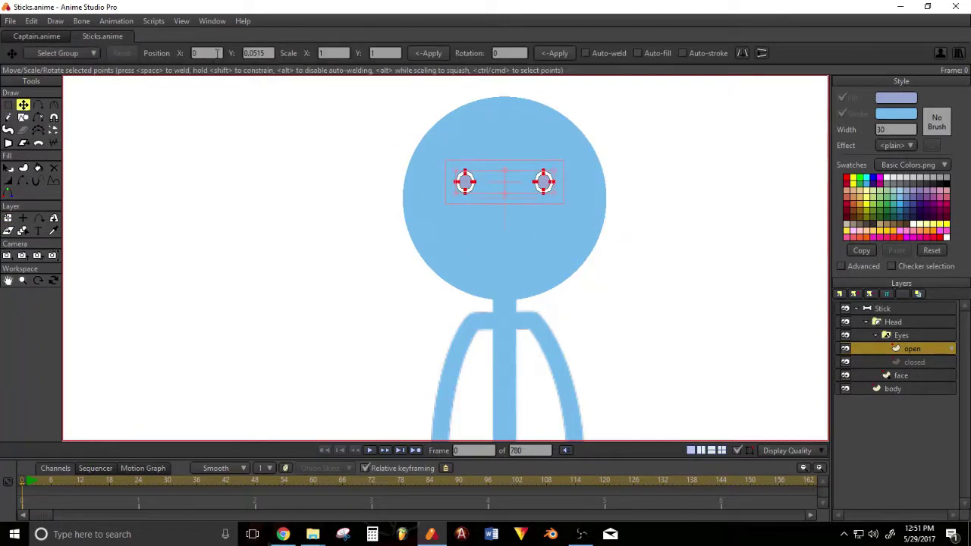
pyautogui.moveTo(269, 51); pyautogui.dragTo(161, 33)
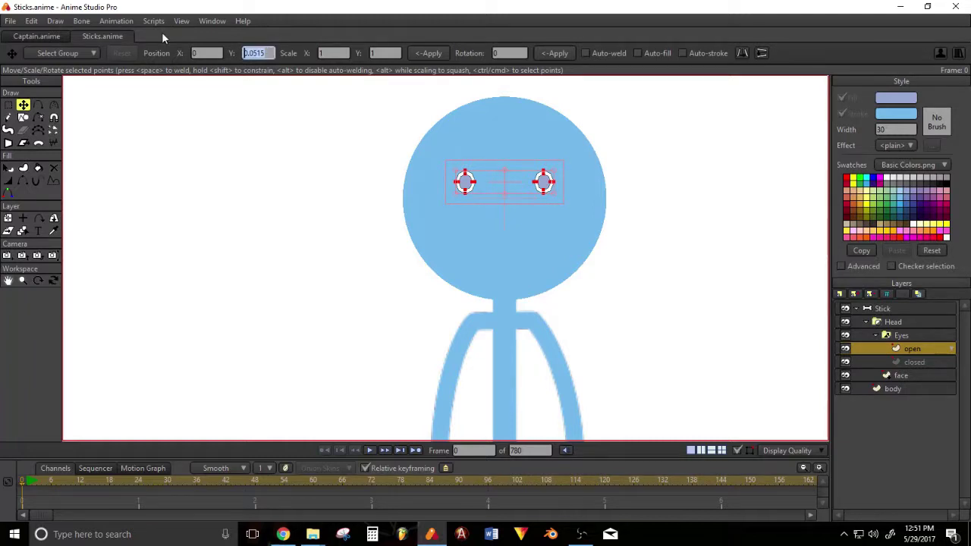
pyautogui.write('0')
pyautogui.press('Return')
# Try moving the open eyes layer down the face to about -0.17 in Y, and reset its position.
pyautogui.click(8, 218)
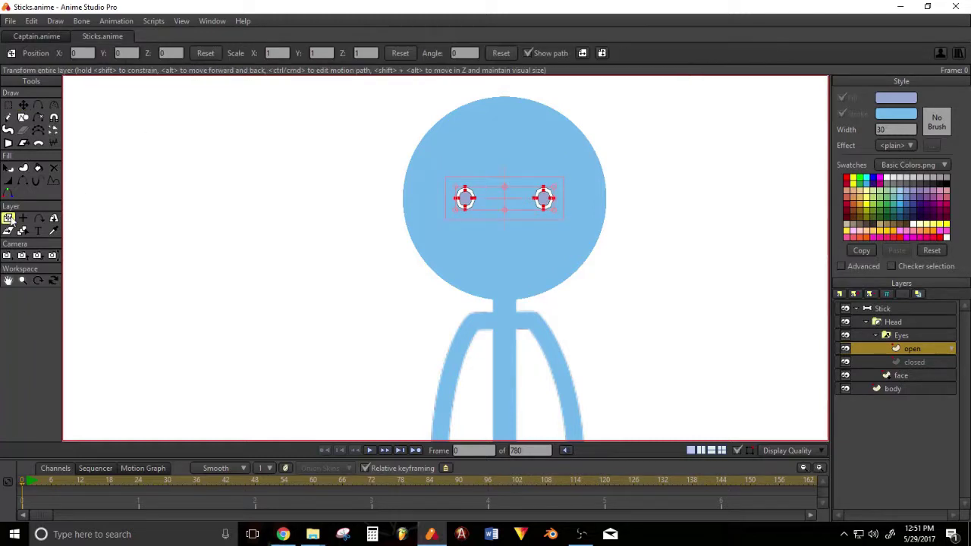
pyautogui.moveTo(505, 211); pyautogui.dragTo(503, 266)
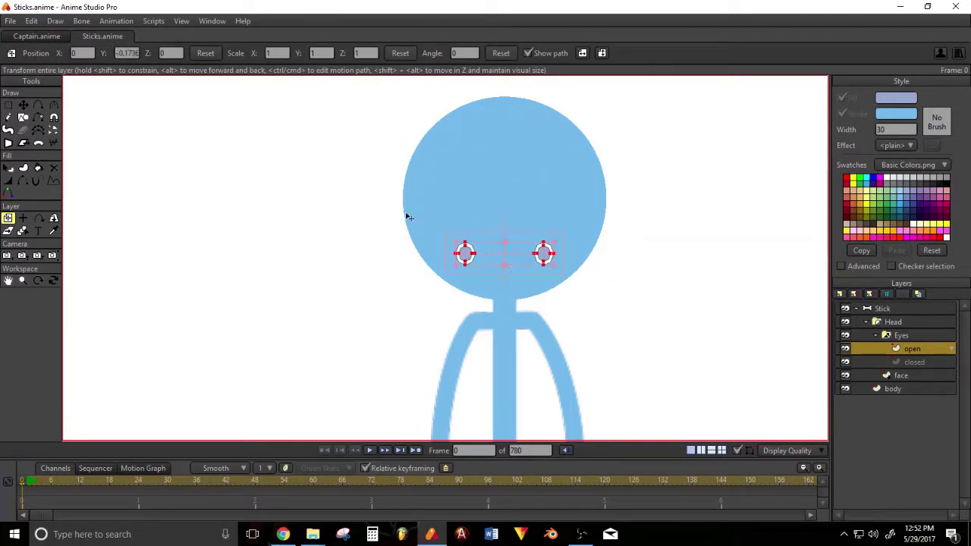
pyautogui.click(205, 53)
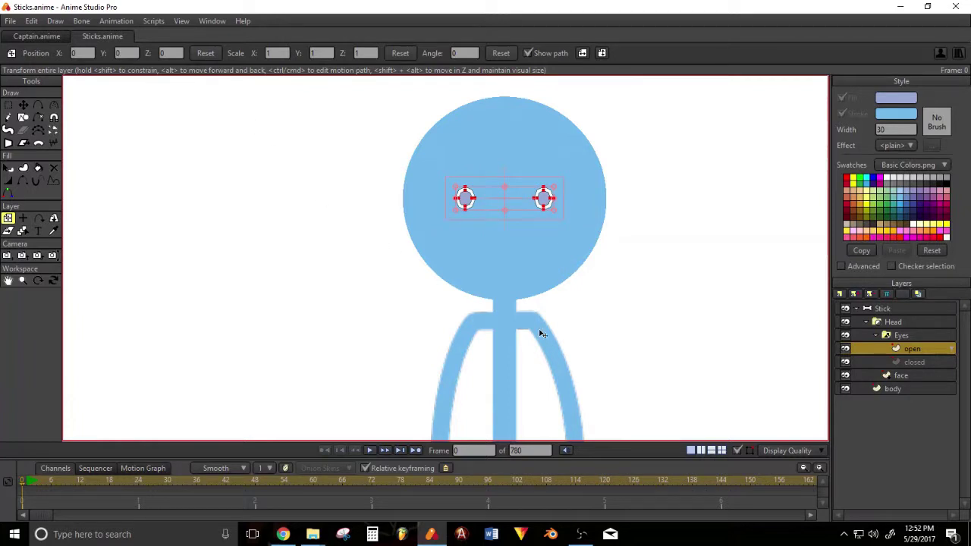
# Select the body layer's hip and leg points and add perspective that slightly shortens the left leg and lengthens the right one.
pyautogui.scroll(-3, 539, 329)
pyautogui.moveTo(661, 339); pyautogui.dragTo(643, 234)
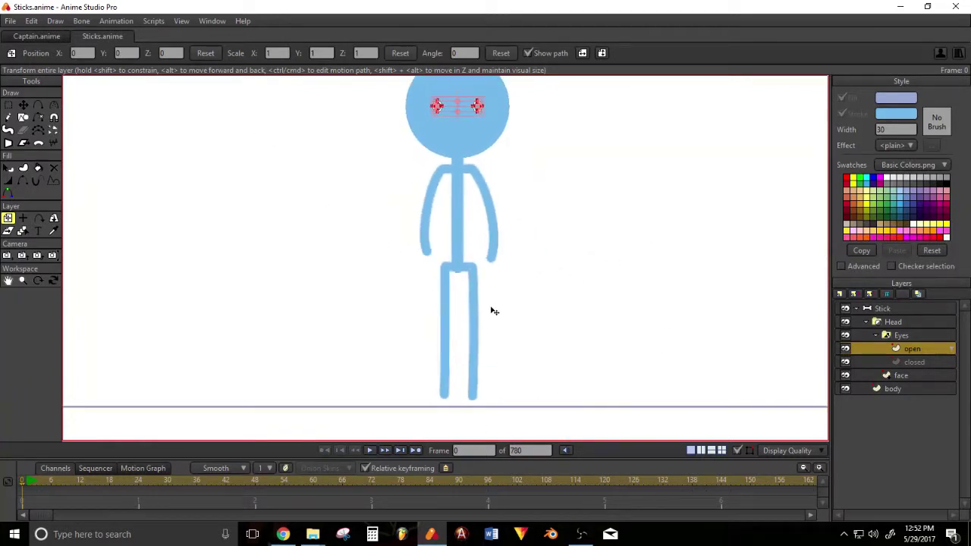
pyautogui.click(471, 269)
pyautogui.scroll(2, 542, 288)
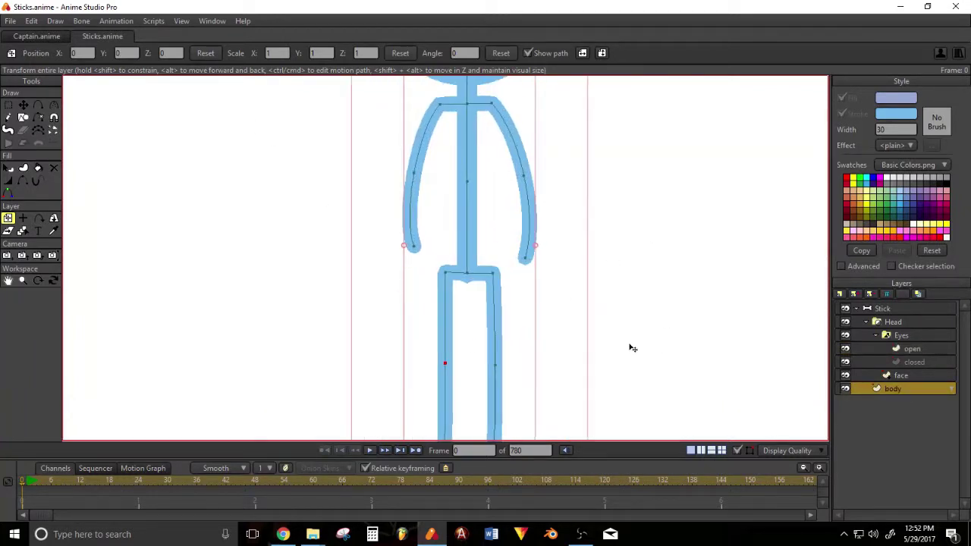
pyautogui.moveTo(630, 347); pyautogui.dragTo(625, 283)
pyautogui.click(7, 104)
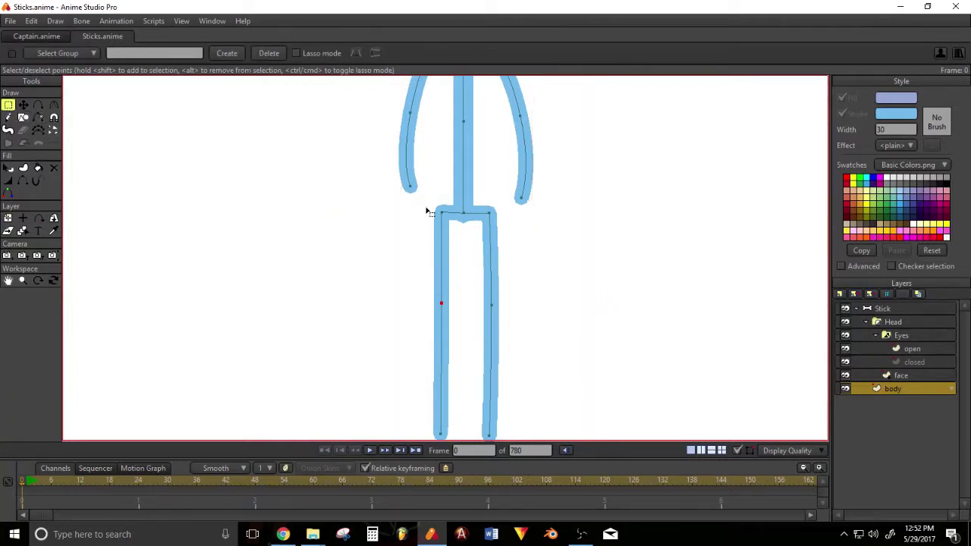
pyautogui.moveTo(425, 202); pyautogui.dragTo(538, 478)
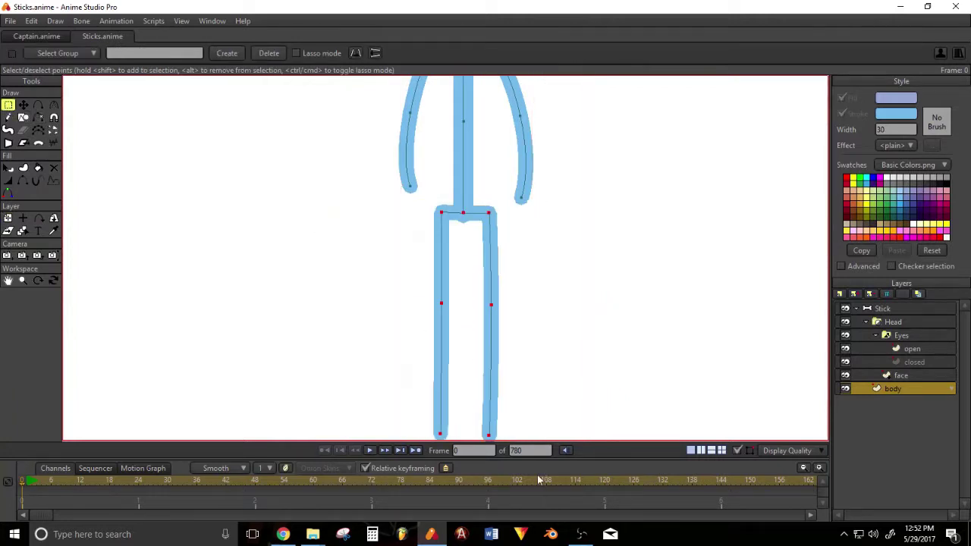
pyautogui.click(8, 145)
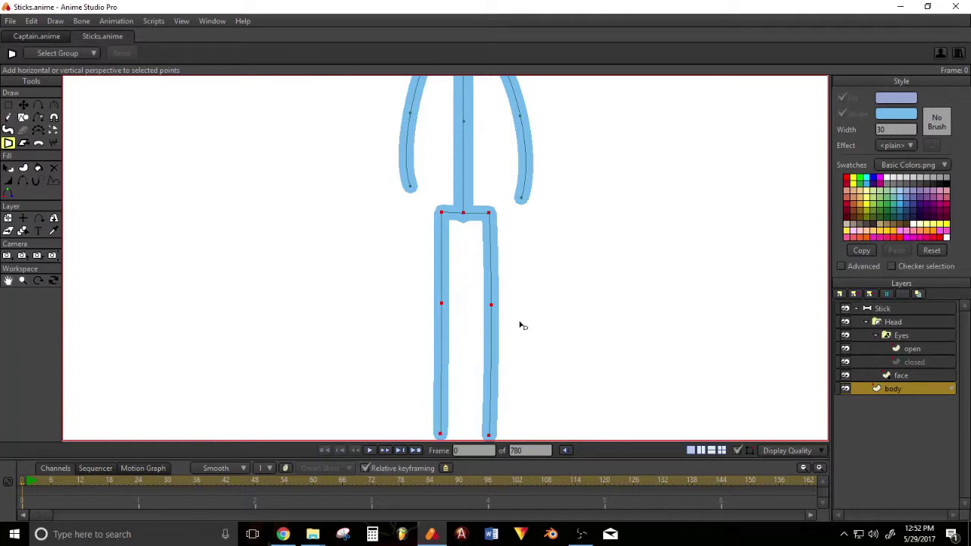
pyautogui.moveTo(522, 326); pyautogui.dragTo(508, 329)
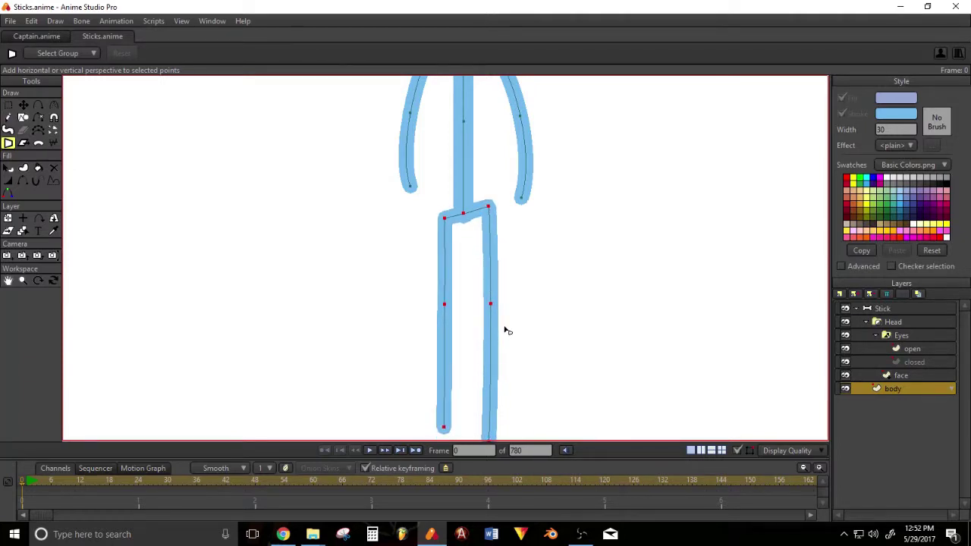
# Select the body's shoulder and arm points and add slight perspective that shortens the left arm and lengthens the right one.
pyautogui.scroll(-3, 508, 331)
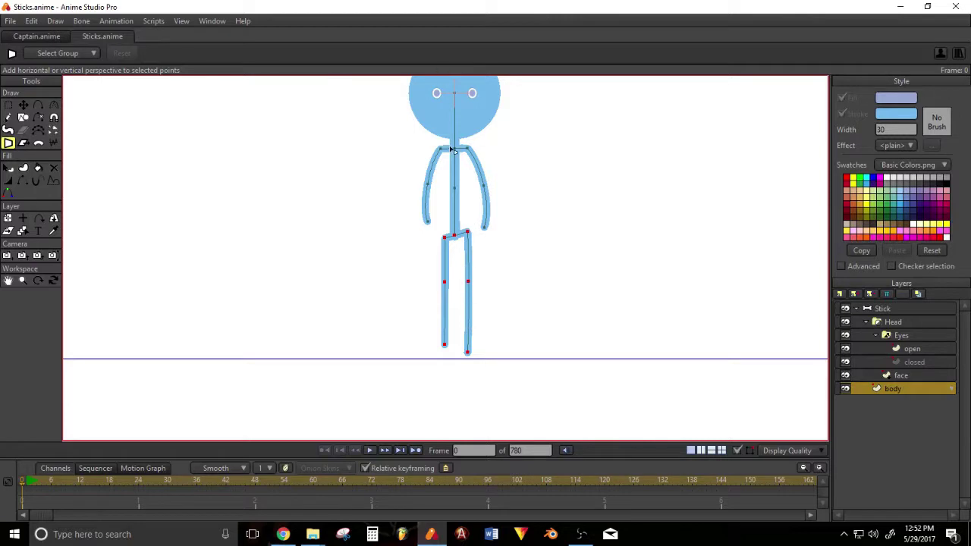
pyautogui.click(8, 105)
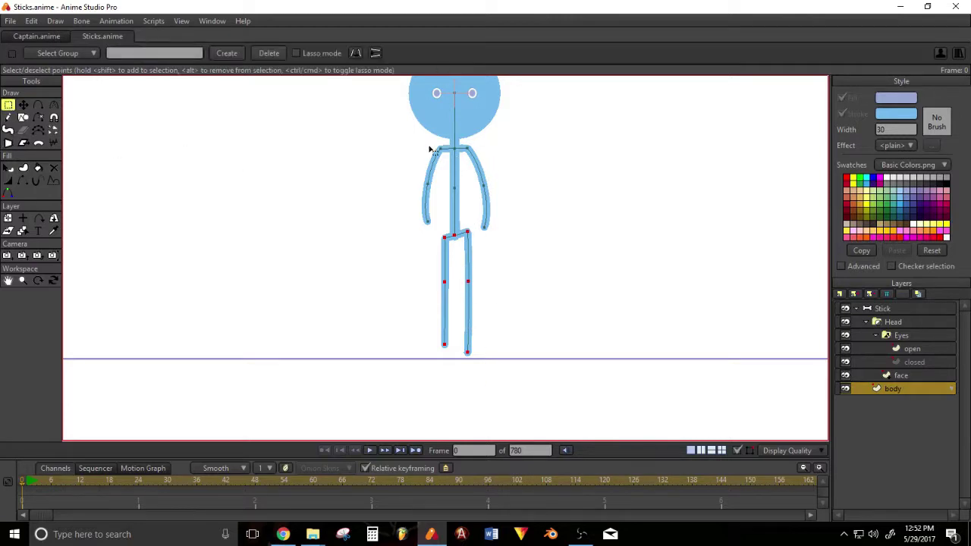
pyautogui.moveTo(412, 236); pyautogui.dragTo(524, 239)
pyautogui.keyDown('shift'); pyautogui.click(455, 148); pyautogui.keyUp('shift')
pyautogui.click(8, 143)
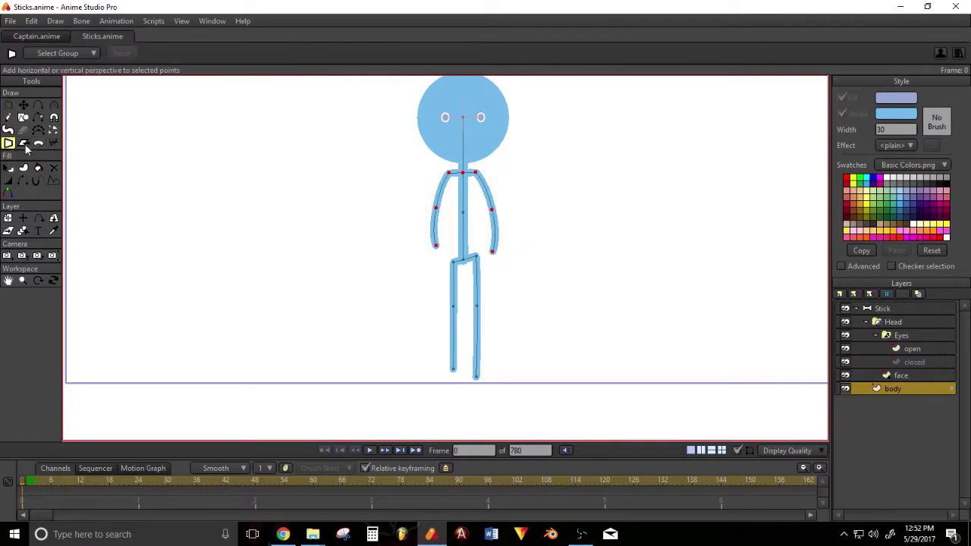
pyautogui.moveTo(416, 222); pyautogui.dragTo(404, 218)
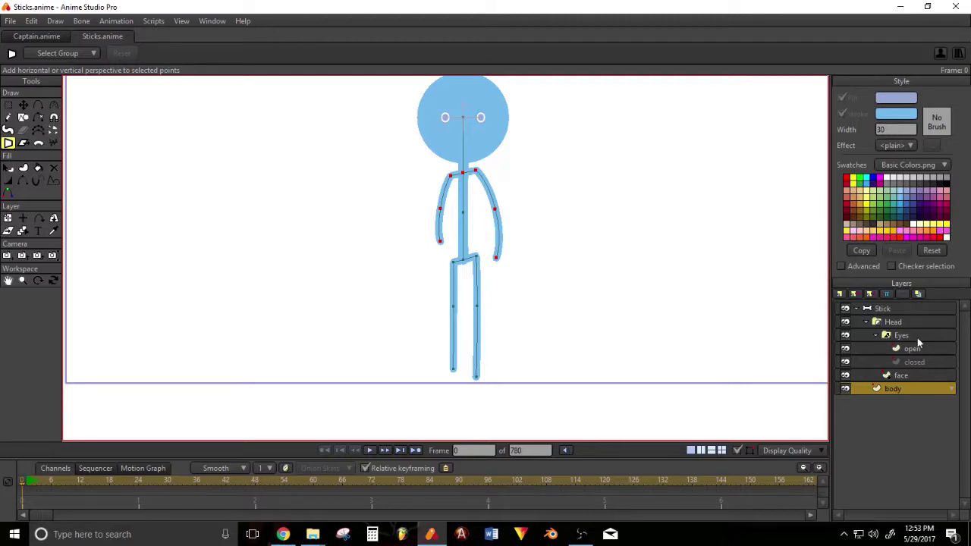
# Shift the open eyes layer sideways toward the left of the face, to an X position of about -0.06.
pyautogui.keyDown('ctrl'); pyautogui.keyDown('alt'); pyautogui.click(483, 119); pyautogui.keyUp('alt'); pyautogui.keyUp('ctrl')
pyautogui.click(8, 218)
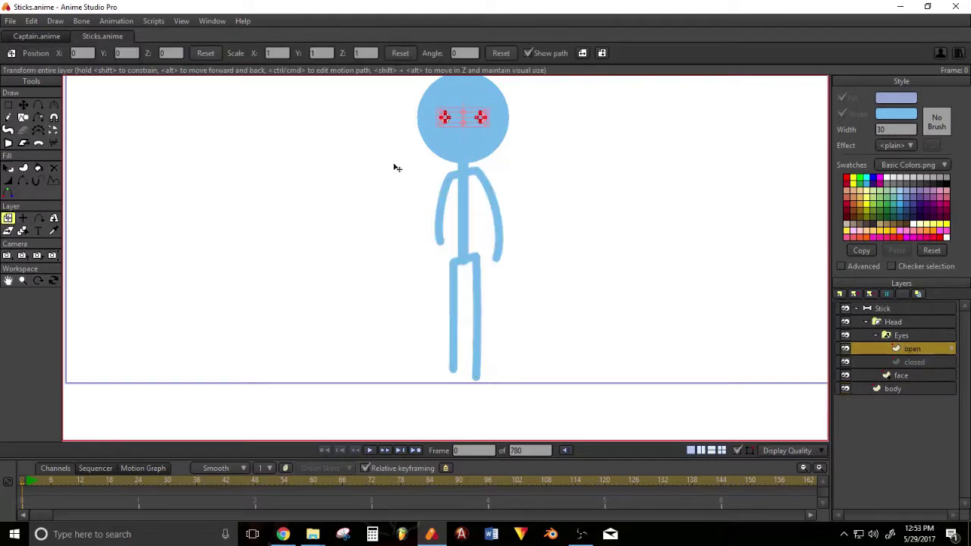
pyautogui.moveTo(393, 168); pyautogui.dragTo(354, 172)
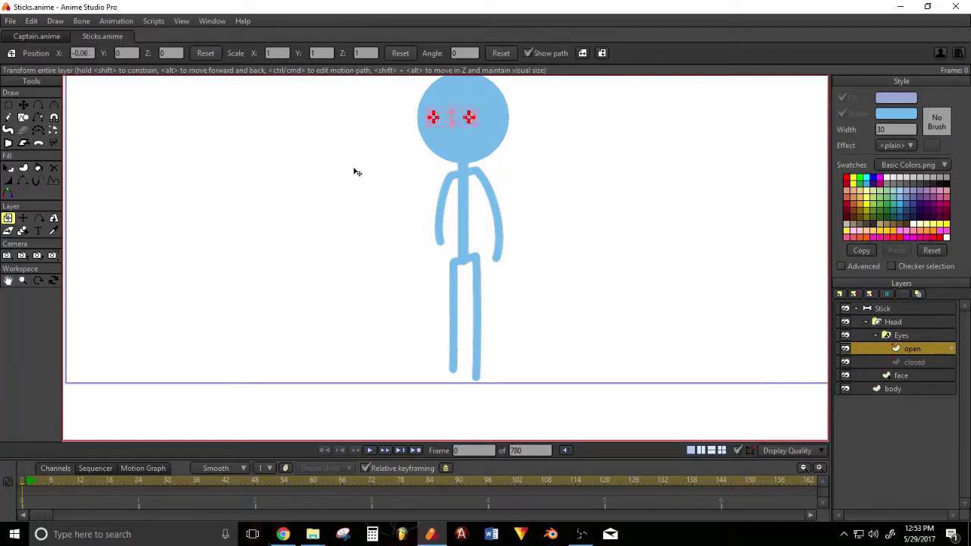
# Add slight horizontal perspective to the open eyes so the left eye narrows, and shift the layer to an X position of about -0.12.
pyautogui.click(8, 142)
pyautogui.moveTo(411, 173); pyautogui.dragTo(403, 175)
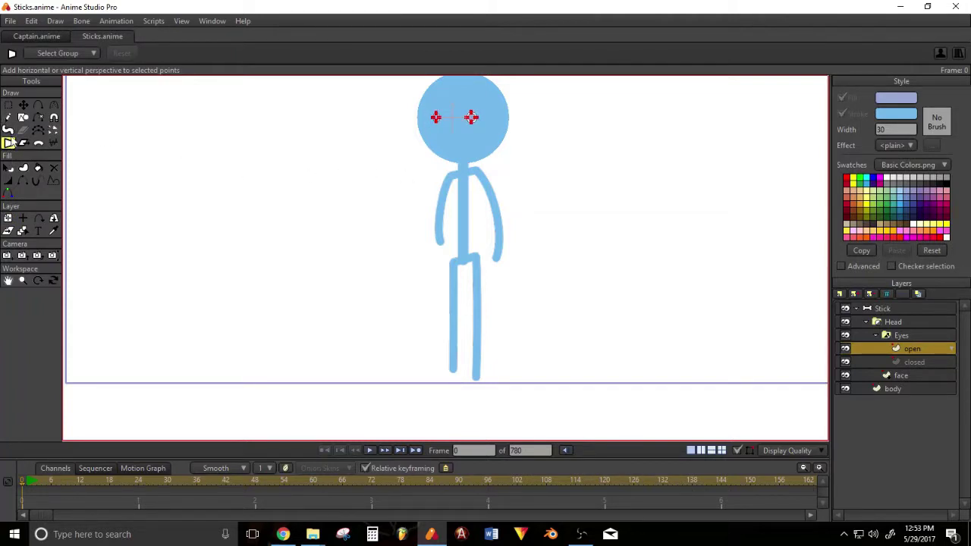
pyautogui.click(8, 218)
pyautogui.moveTo(281, 158); pyautogui.dragTo(275, 160)
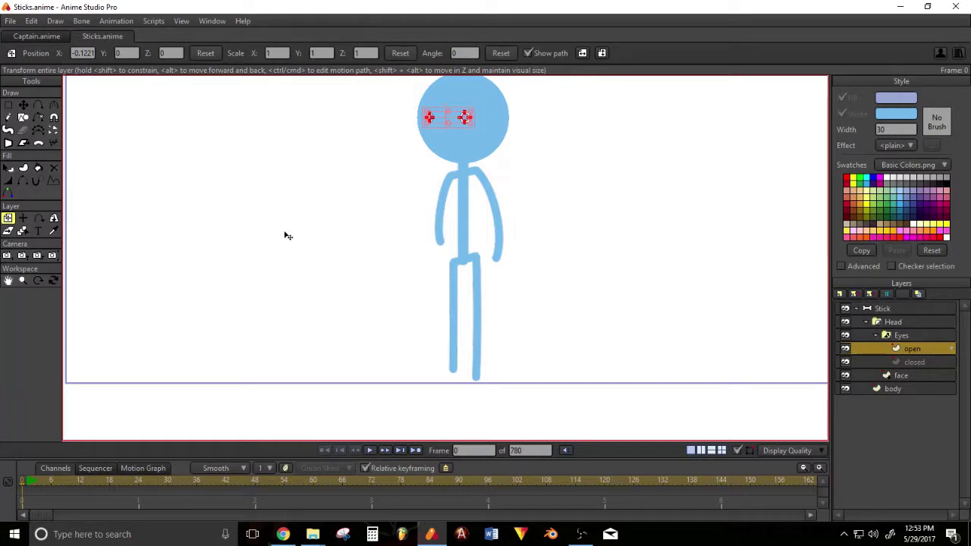
# Draw a horizontal bone on the Stick layer, starting at the hips and extending out to the right of the figure.
pyautogui.click(895, 309)
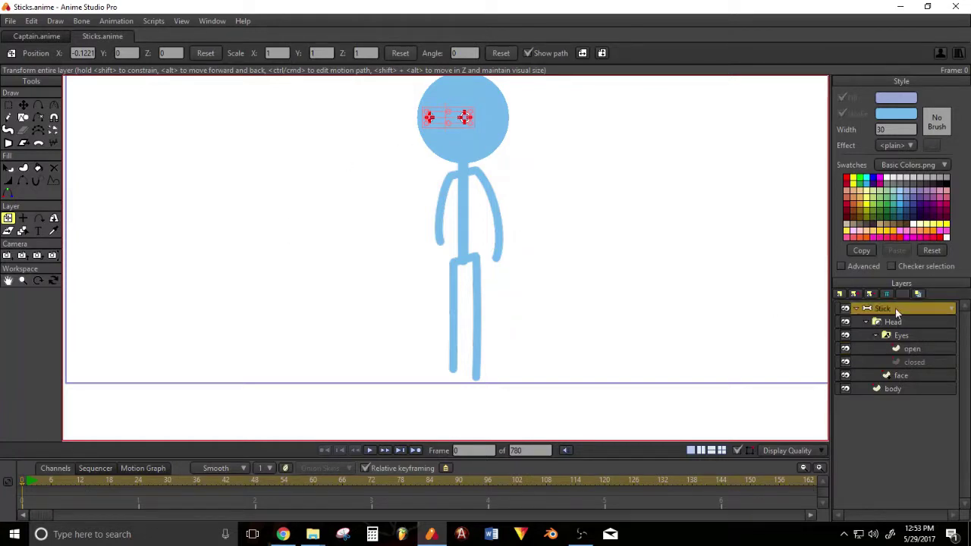
pyautogui.scroll(-3, 422, 242)
pyautogui.scroll(3, 422, 243)
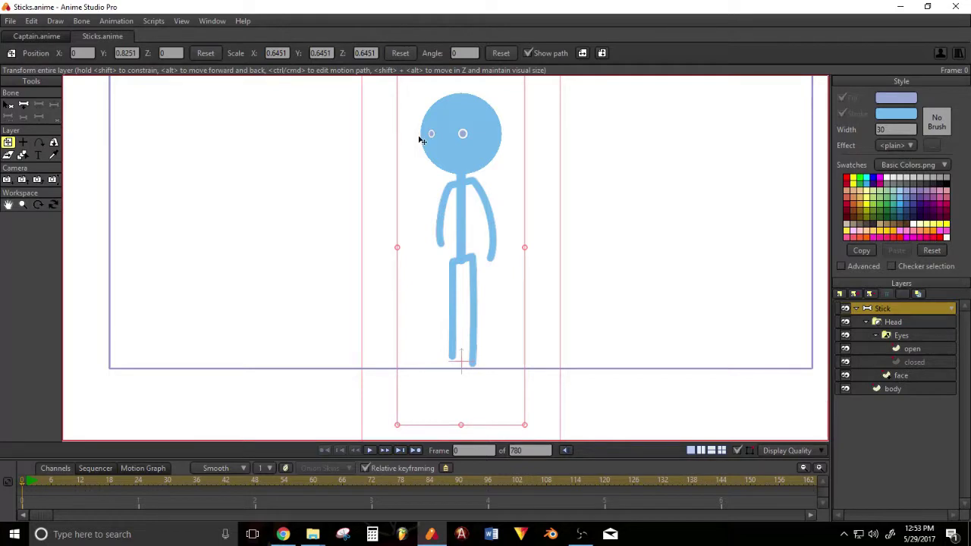
pyautogui.click(855, 309)
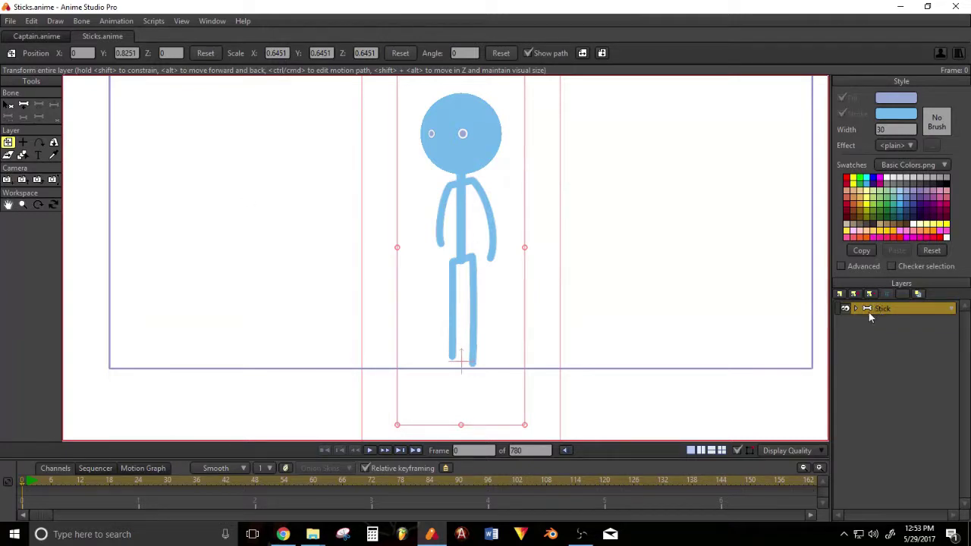
pyautogui.click(24, 104)
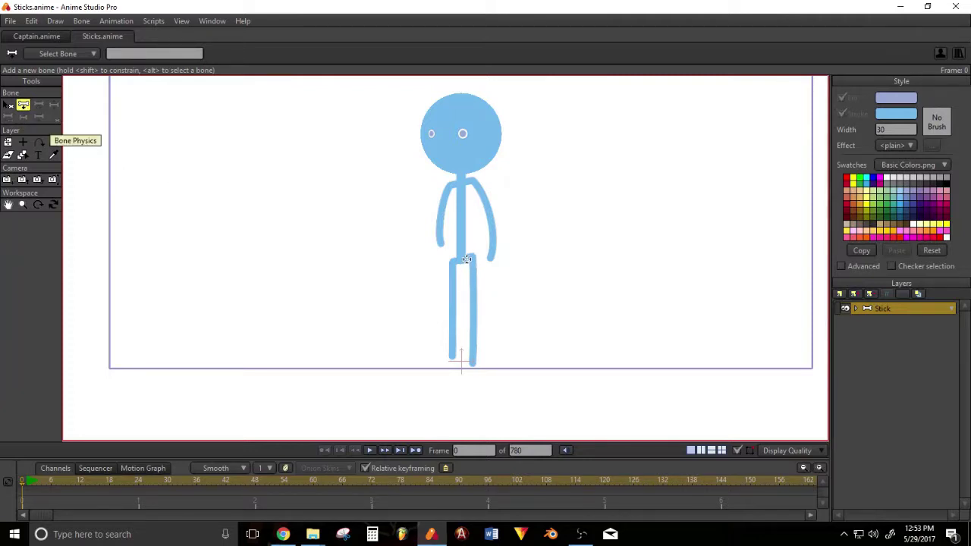
pyautogui.moveTo(467, 259); pyautogui.dragTo(541, 260)
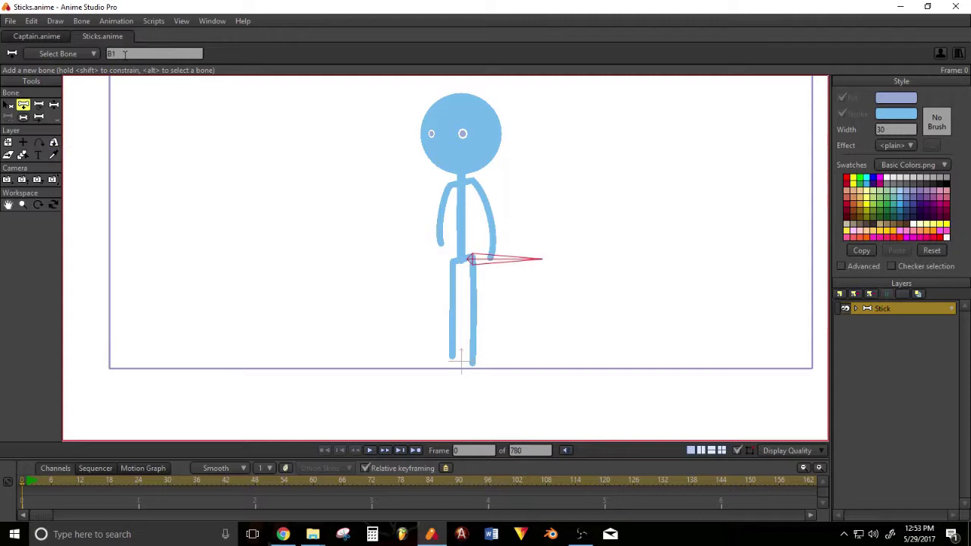
# Name the horizontal bone root and move it clear of the body, to about X 0.31, Y -0.96.
pyautogui.click(125, 53)
pyautogui.write('root')
pyautogui.press('Return')
pyautogui.click(38, 105)
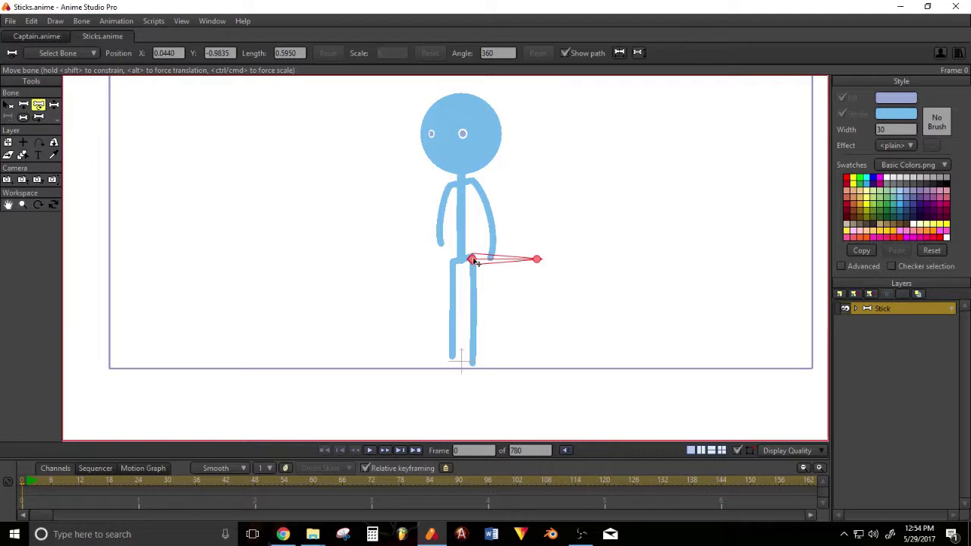
pyautogui.moveTo(474, 262); pyautogui.dragTo(505, 259)
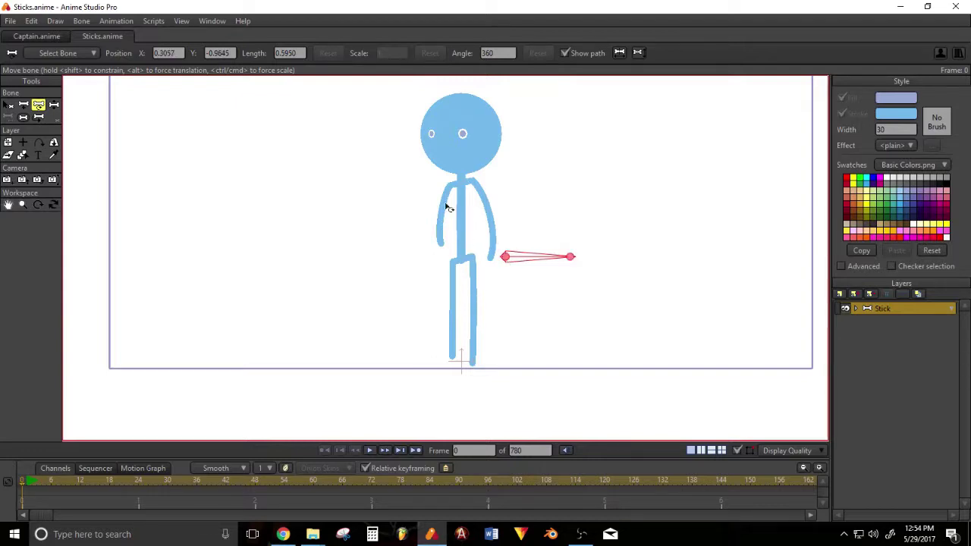
# Draw a vertical bone chain up from the hips: lower torso, upper torso up to the neck, and head.
pyautogui.click(23, 105)
pyautogui.scroll(1, 528, 315)
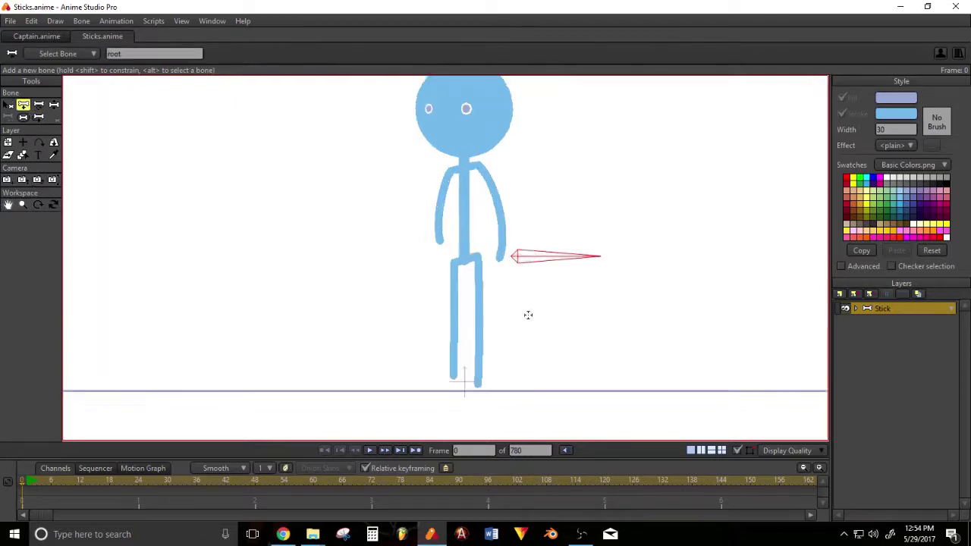
pyautogui.scroll(3, 528, 315)
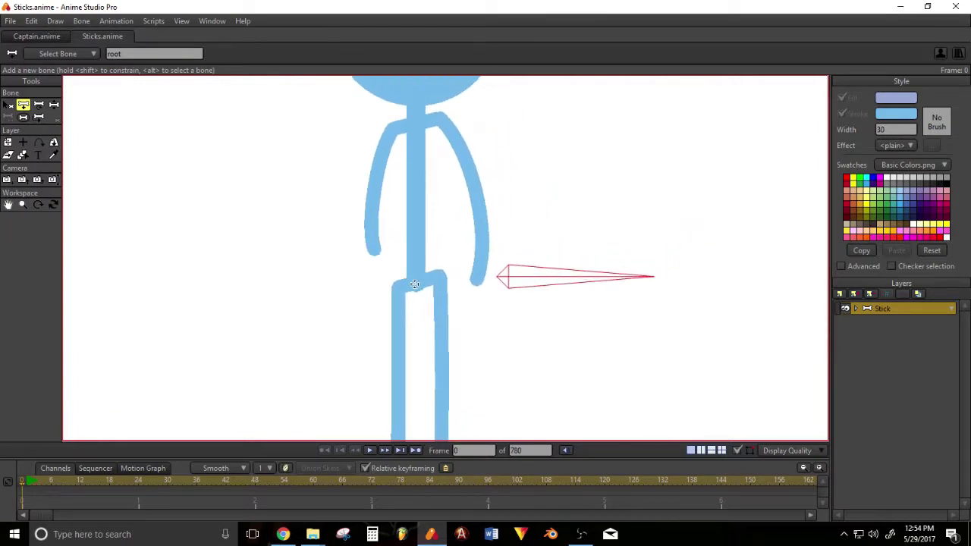
pyautogui.moveTo(415, 284); pyautogui.dragTo(415, 190)
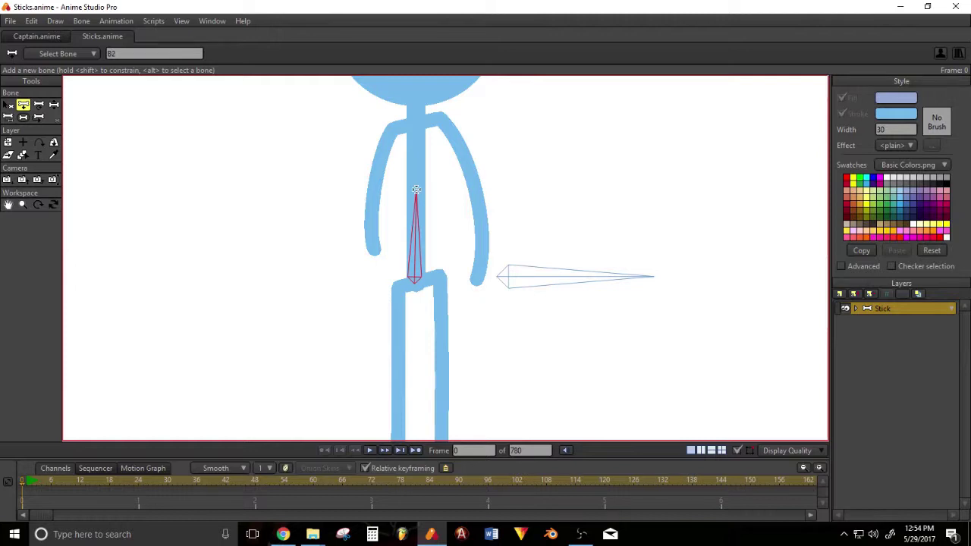
pyautogui.moveTo(415, 190); pyautogui.dragTo(408, 130)
pyautogui.scroll(-2, 493, 307)
pyautogui.moveTo(493, 307); pyautogui.dragTo(502, 187)
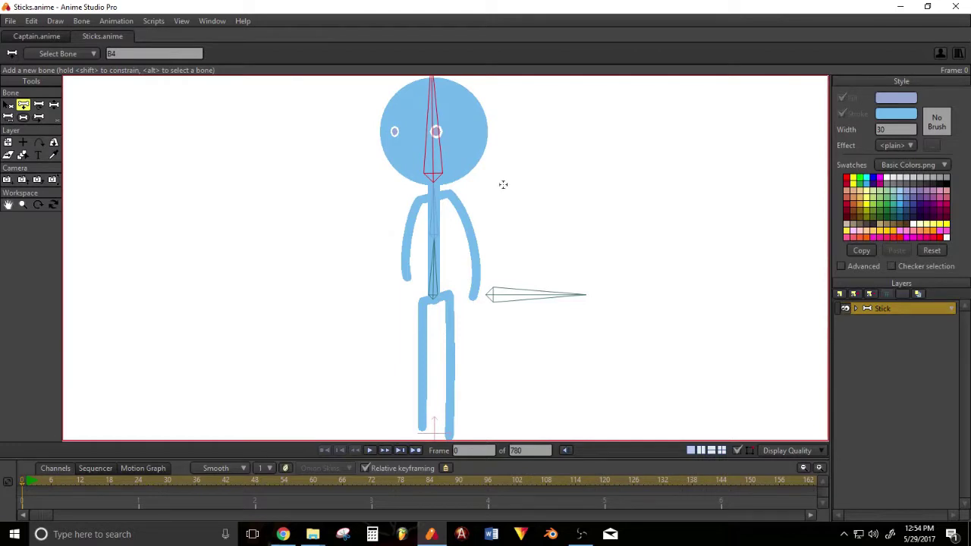
# Parented to the upper torso bone, draw shoulder, upper arm and forearm bones along the right-hand arm.
pyautogui.click(8, 106)
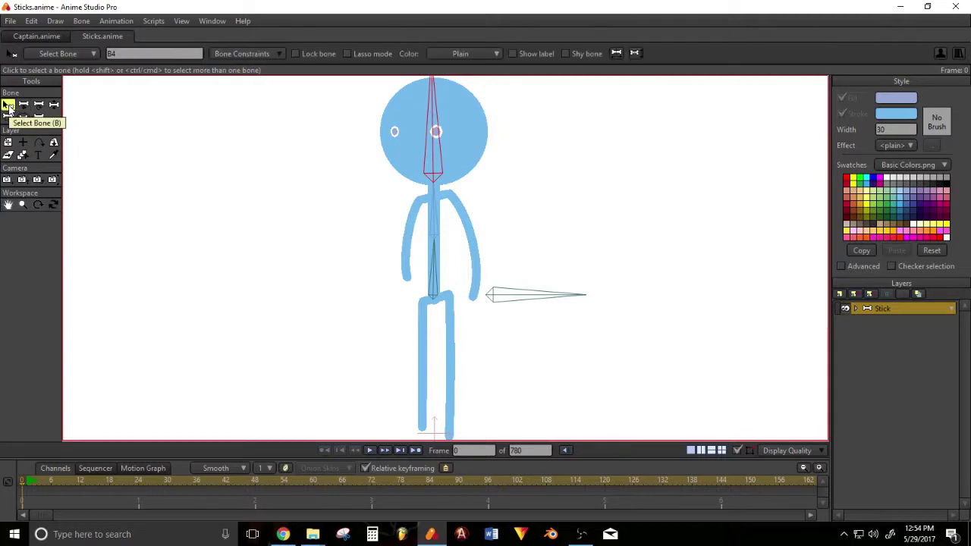
pyautogui.click(435, 220)
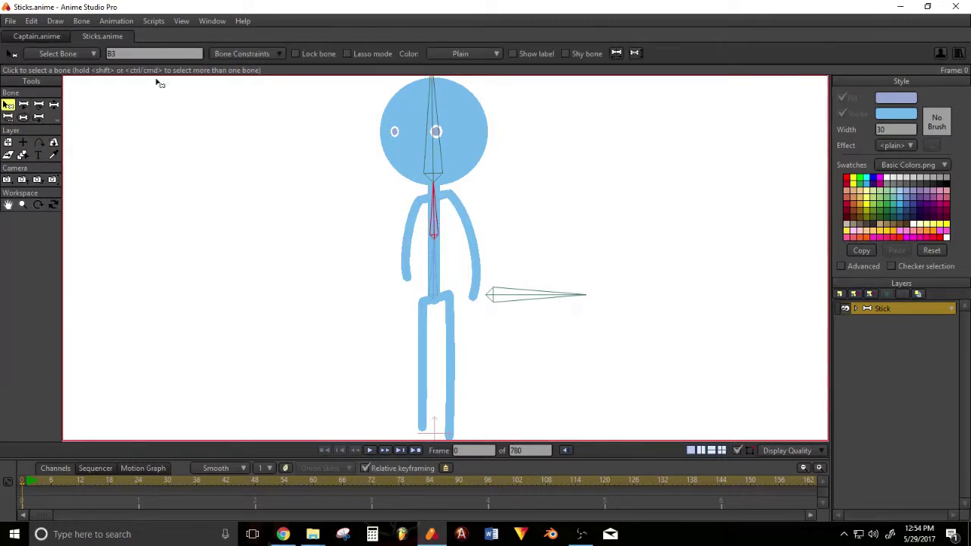
pyautogui.click(23, 104)
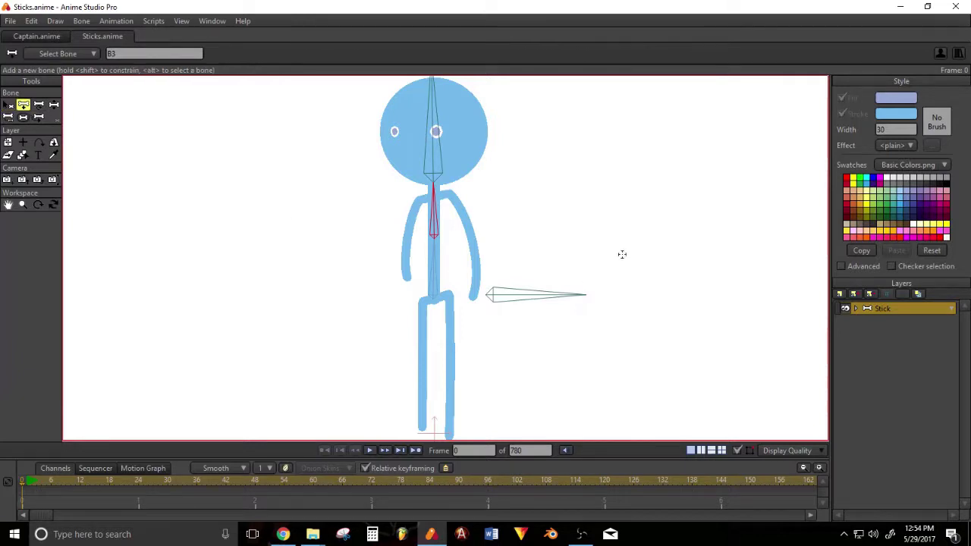
pyautogui.scroll(3, 592, 251)
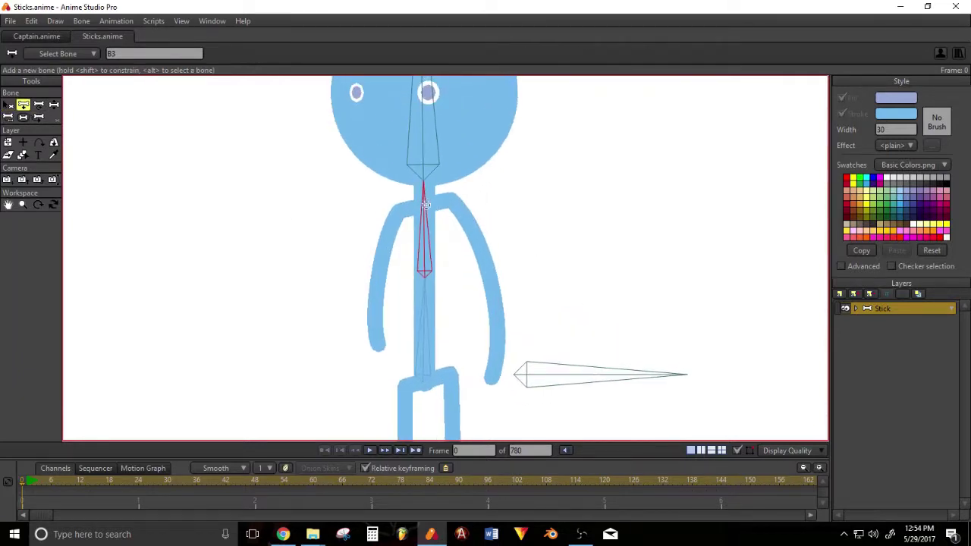
pyautogui.moveTo(427, 205); pyautogui.dragTo(489, 379)
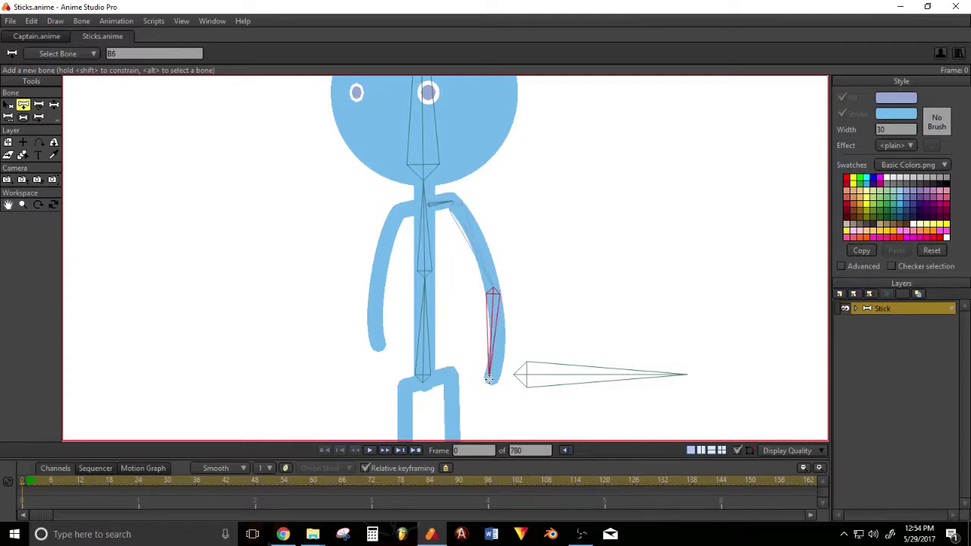
# Parented to the upper torso bone, draw shoulder, upper arm and forearm bones along the left-hand arm.
pyautogui.scroll(-3, 505, 311)
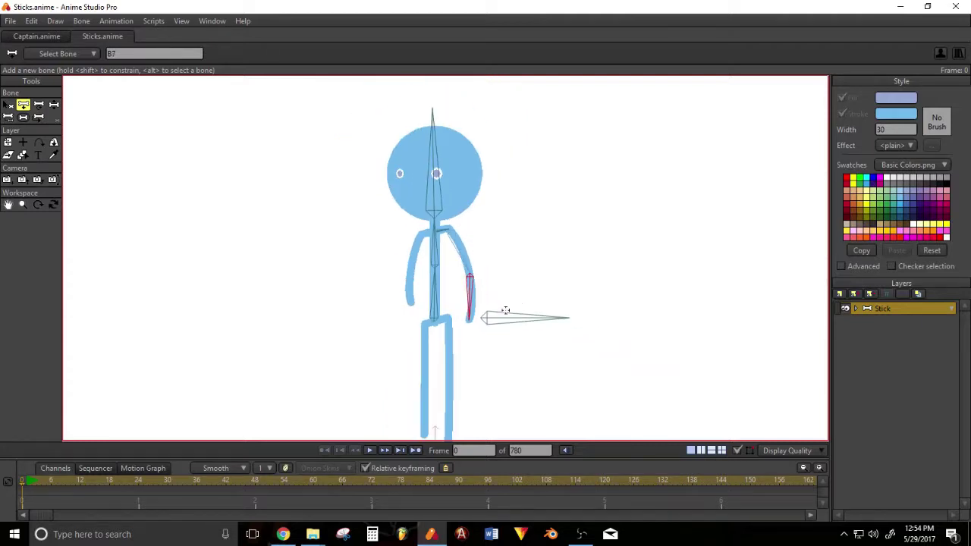
pyautogui.click(8, 104)
pyautogui.click(437, 252)
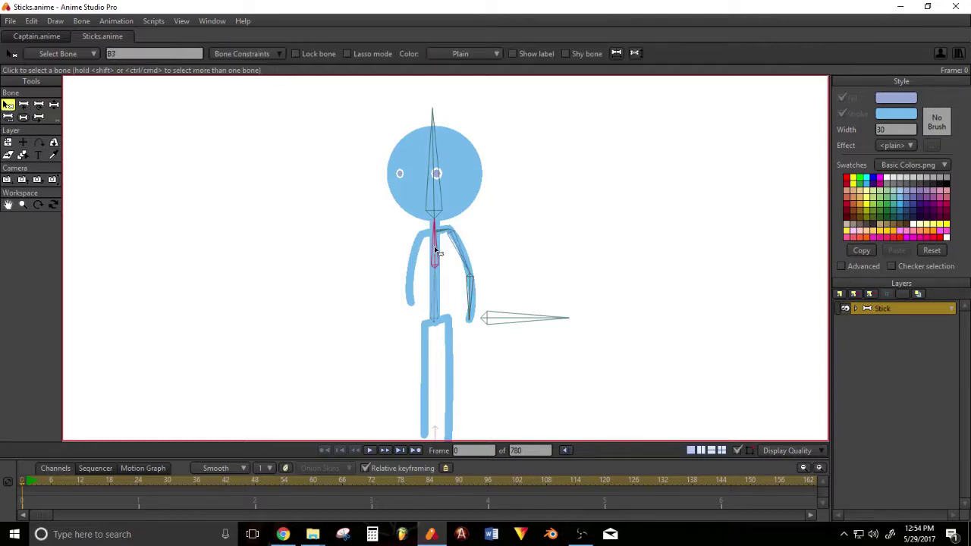
pyautogui.click(24, 104)
pyautogui.scroll(3, 338, 267)
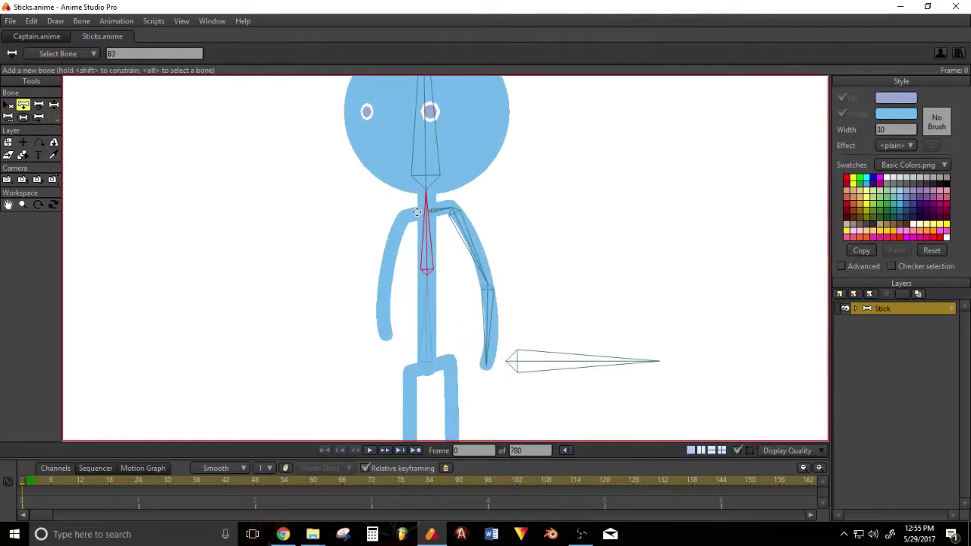
pyautogui.moveTo(416, 212); pyautogui.dragTo(387, 343)
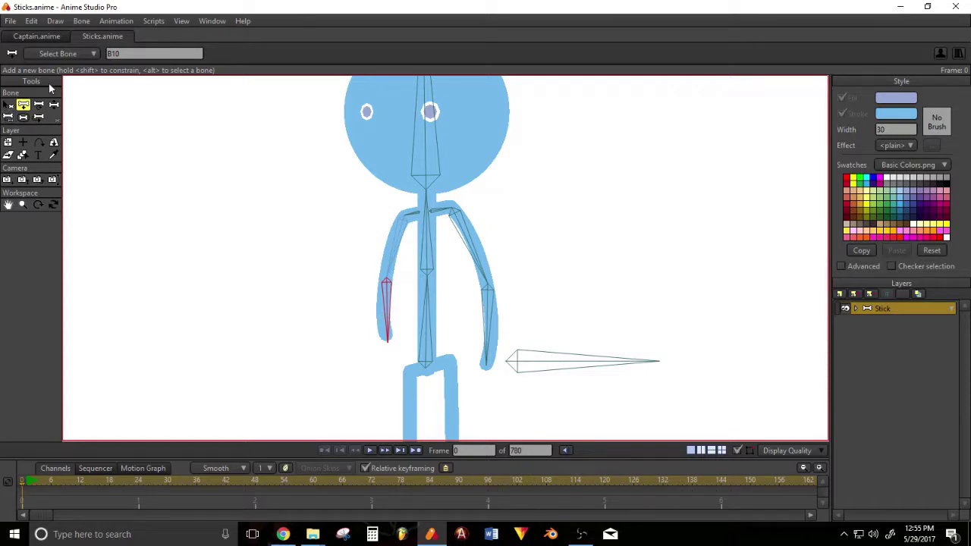
# Parented to the root bone, draw hip, thigh and shin bones along the right-hand leg.
pyautogui.scroll(-4, 524, 265)
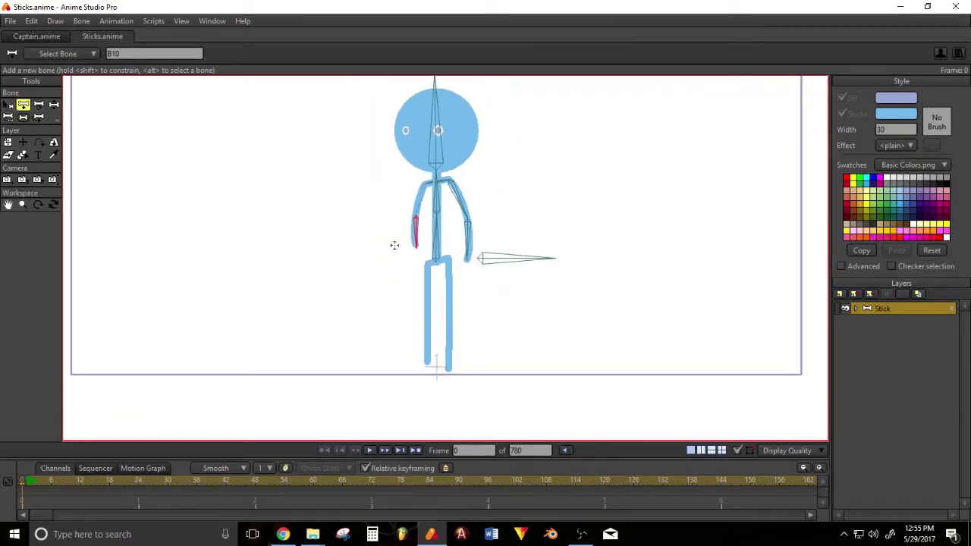
pyautogui.click(7, 106)
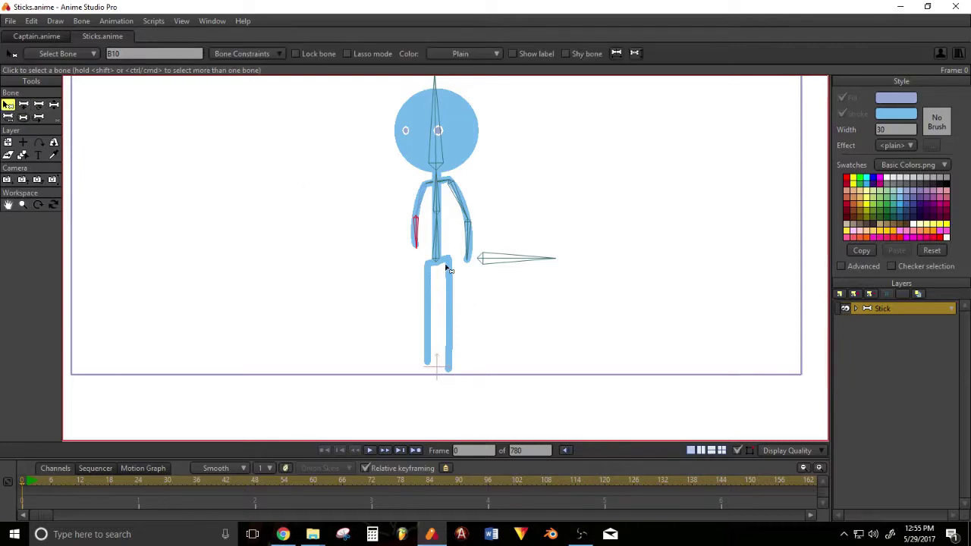
pyautogui.click(485, 260)
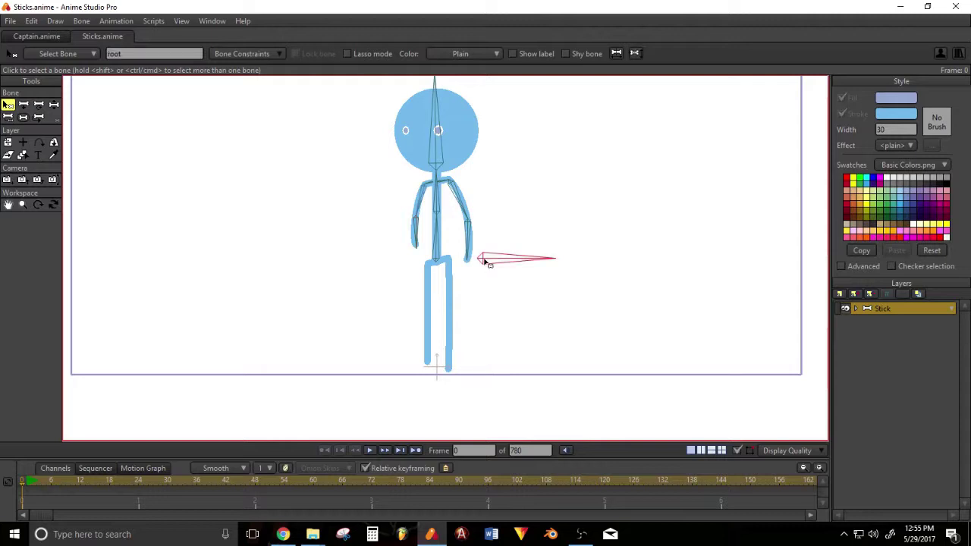
pyautogui.click(24, 105)
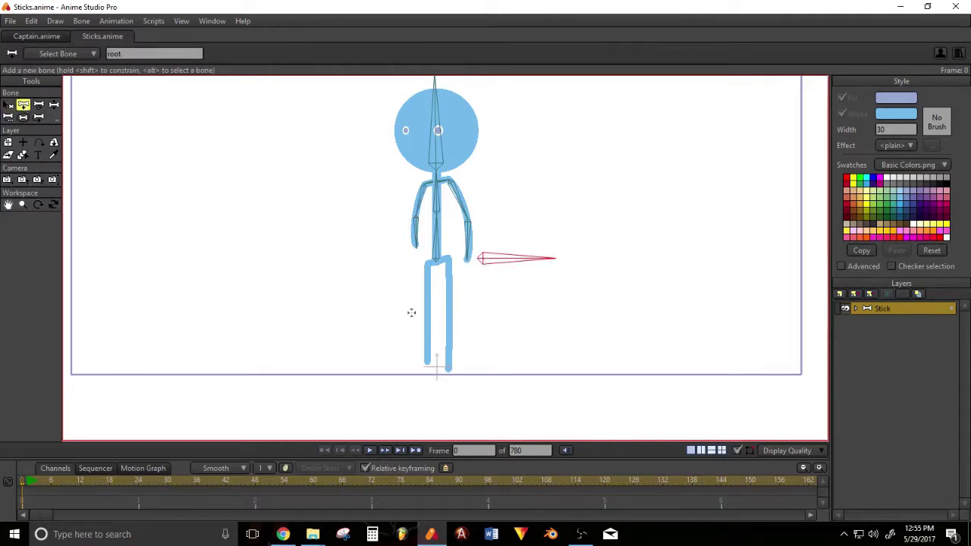
pyautogui.scroll(4, 493, 331)
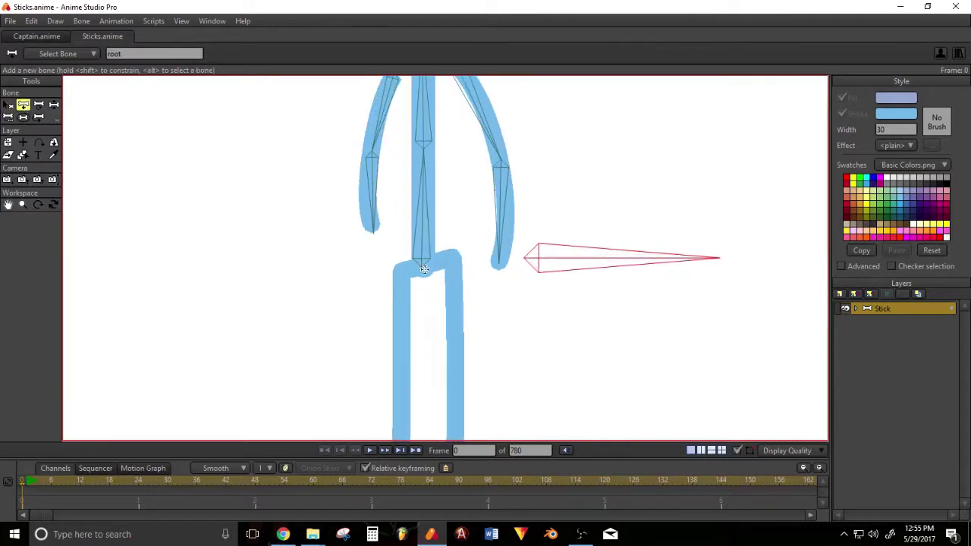
pyautogui.moveTo(452, 264); pyautogui.dragTo(456, 392)
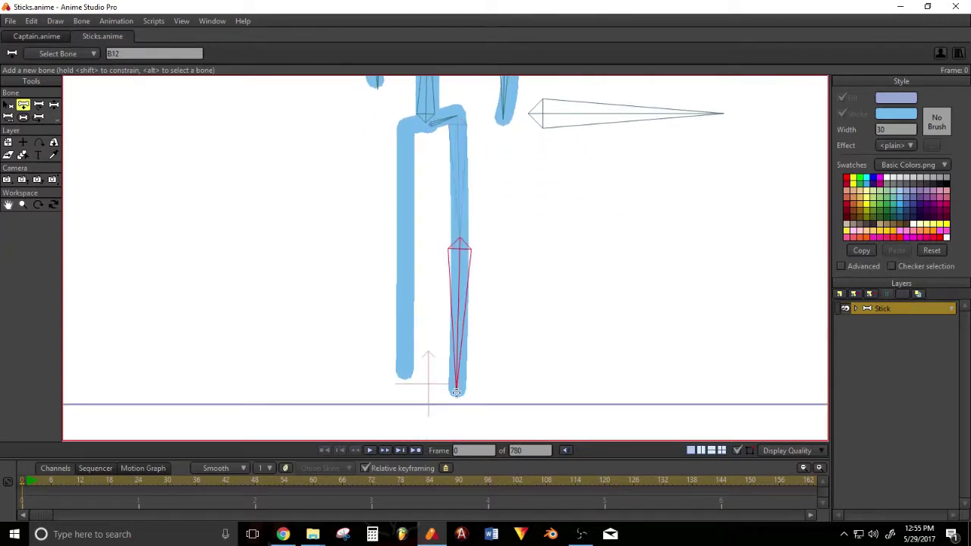
# Lengthen the right-hand thigh bone slightly so its knee joint sits lower on the leg.
pyautogui.click(38, 106)
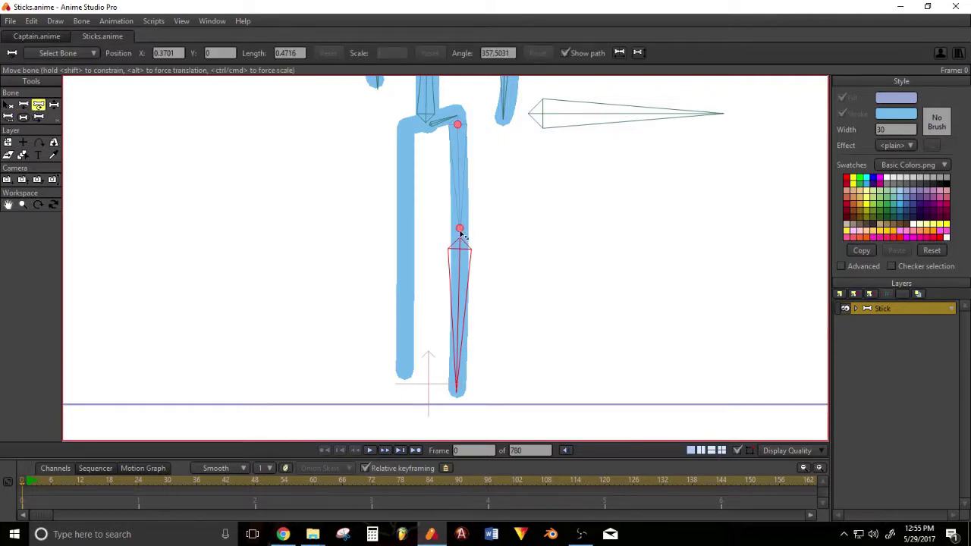
pyautogui.moveTo(459, 229); pyautogui.dragTo(459, 250)
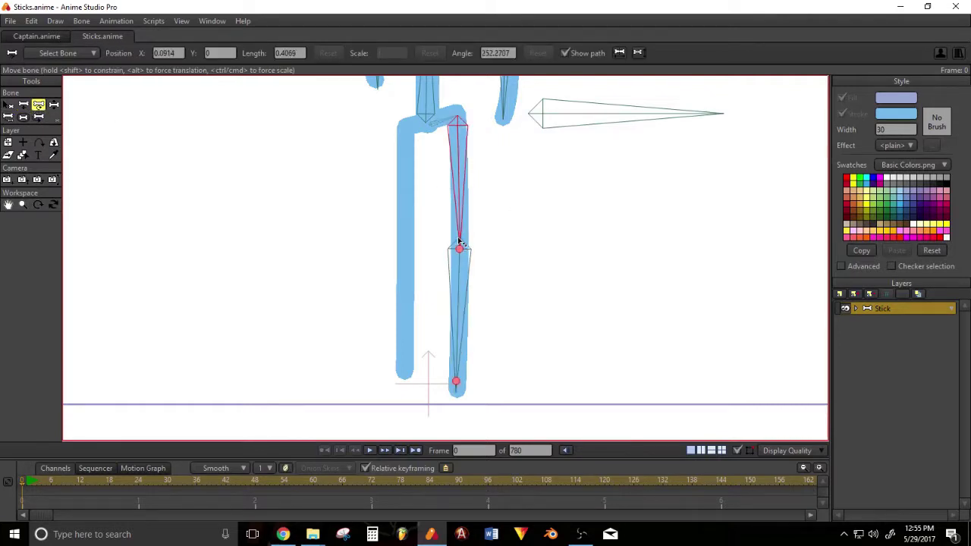
pyautogui.click(460, 260)
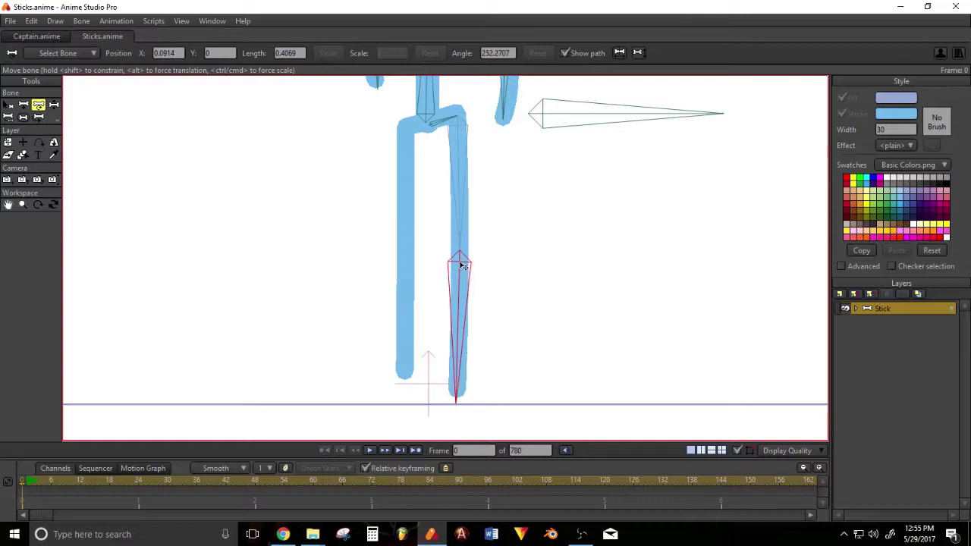
# Parented to the root bone, draw hip, thigh and shin bones along the left-hand leg.
pyautogui.scroll(-2, 475, 255)
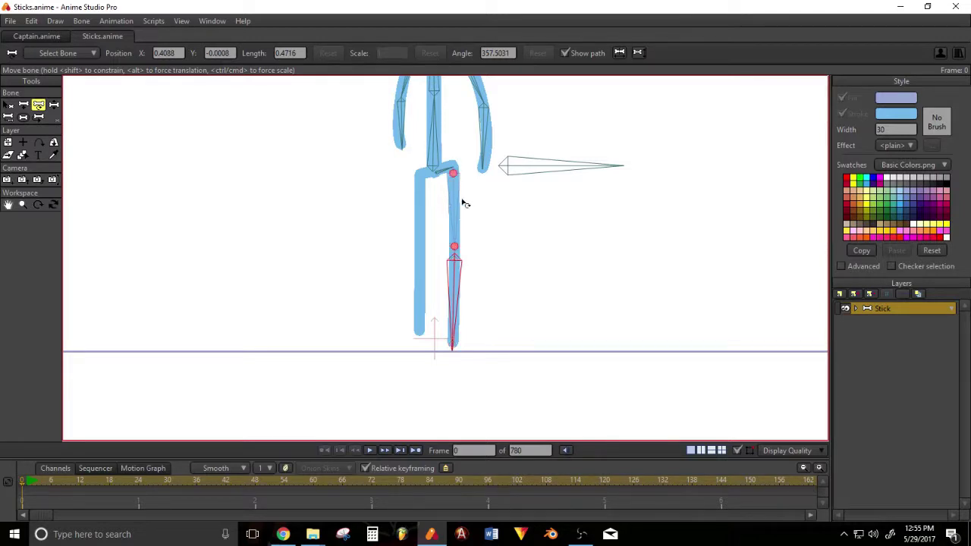
pyautogui.scroll(-1, 499, 237)
pyautogui.scroll(1, 498, 238)
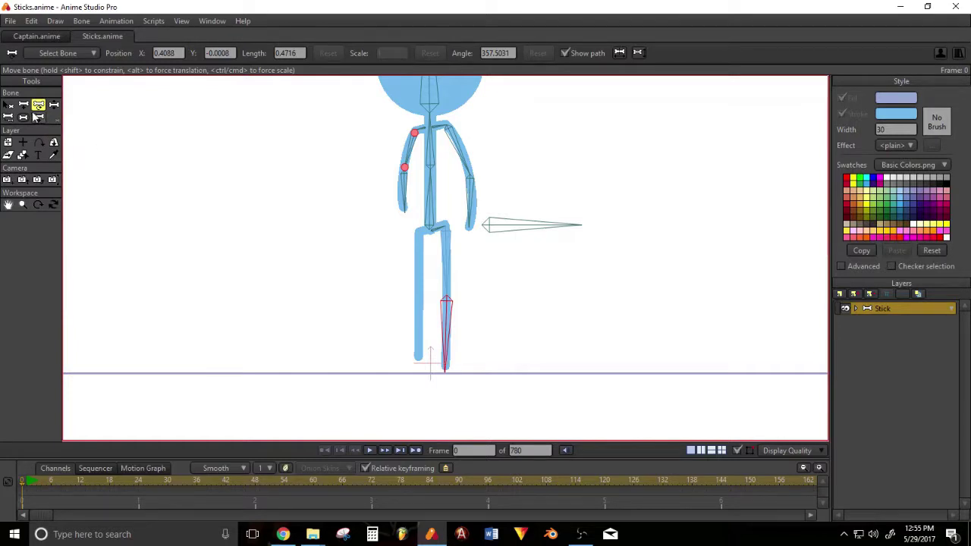
pyautogui.click(8, 105)
pyautogui.click(506, 227)
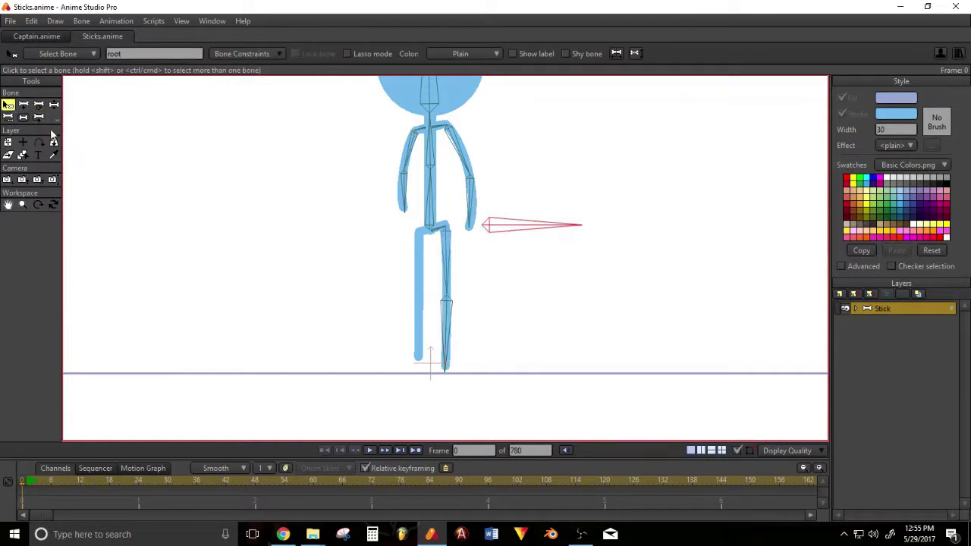
pyautogui.click(23, 106)
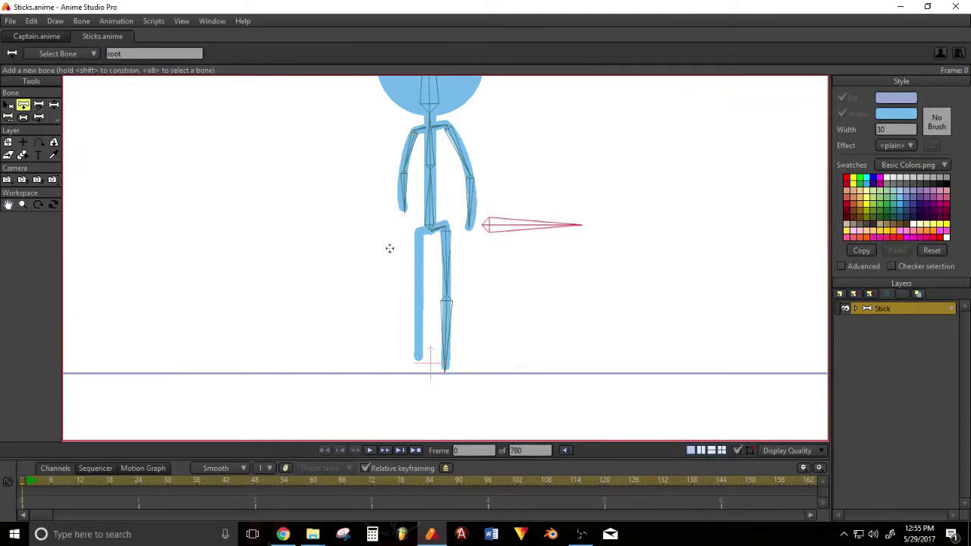
pyautogui.scroll(2, 419, 237)
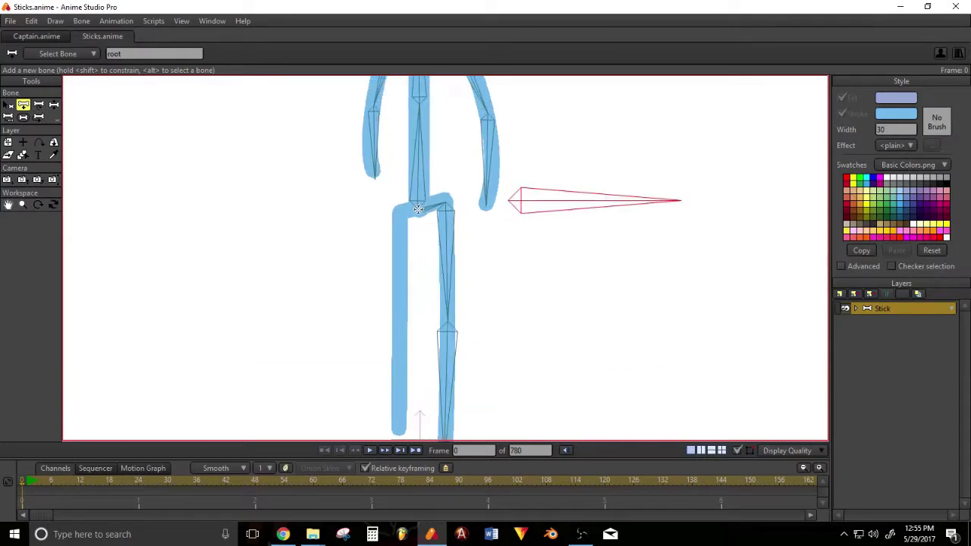
pyautogui.moveTo(395, 219); pyautogui.dragTo(398, 433)
pyautogui.scroll(-2, 483, 330)
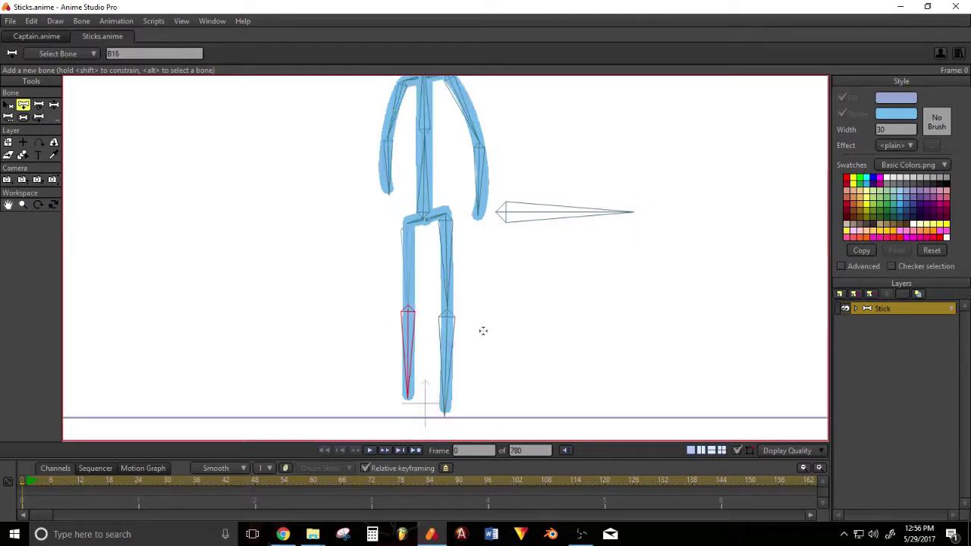
pyautogui.scroll(-2, 483, 330)
pyautogui.press('z')
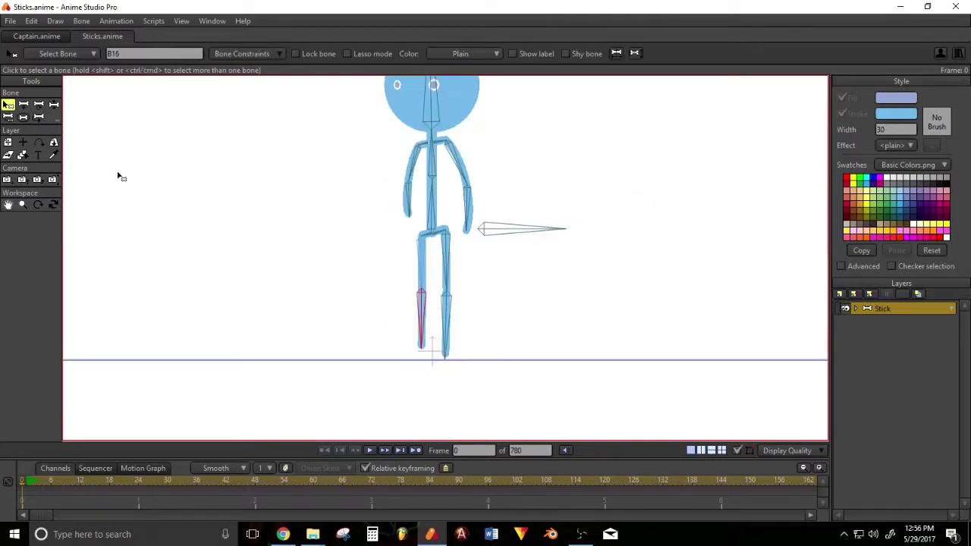
# Select all bones and reduce their bone strength to about 0.84.
pyautogui.click(23, 118)
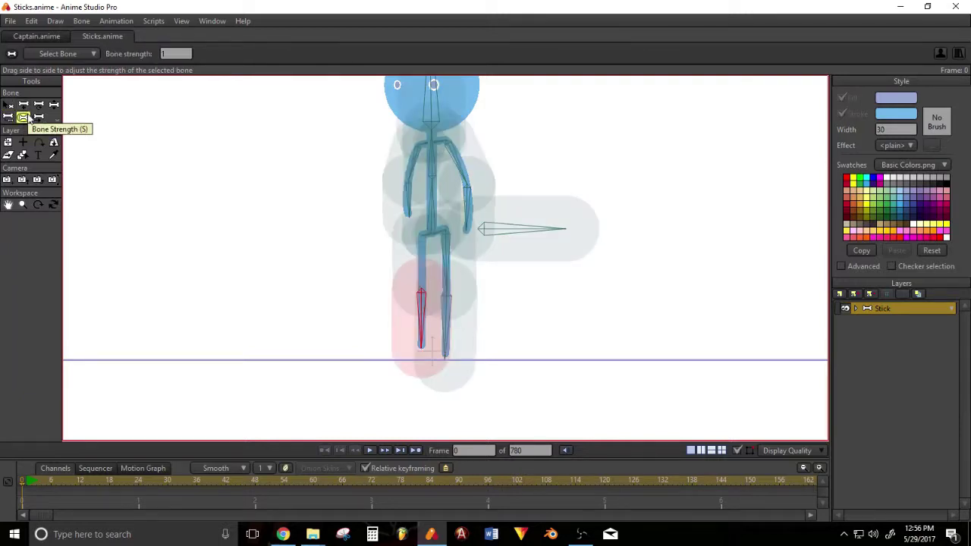
pyautogui.hotkey('ctrl', 'a')
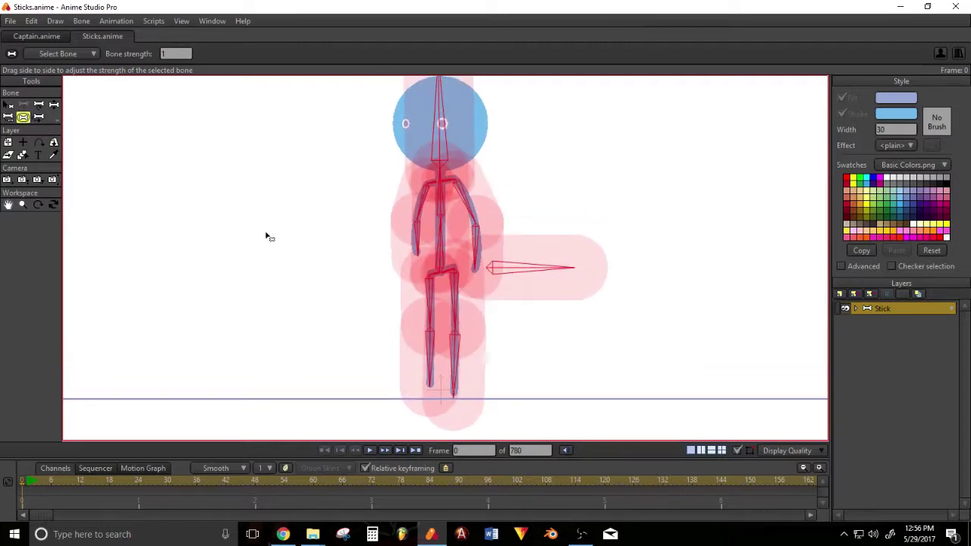
pyautogui.moveTo(689, 243); pyautogui.dragTo(610, 266)
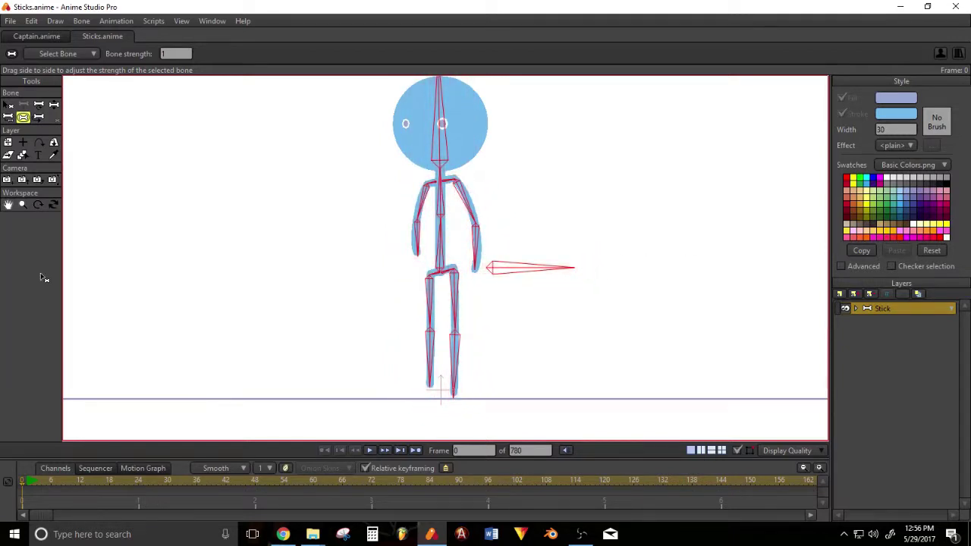
pyautogui.moveTo(217, 319); pyautogui.dragTo(286, 328)
# Test the rig by bending the left-hand arm and tilting the head with Manipulate Bones.
pyautogui.click(53, 104)
pyautogui.moveTo(414, 232); pyautogui.dragTo(256, 210)
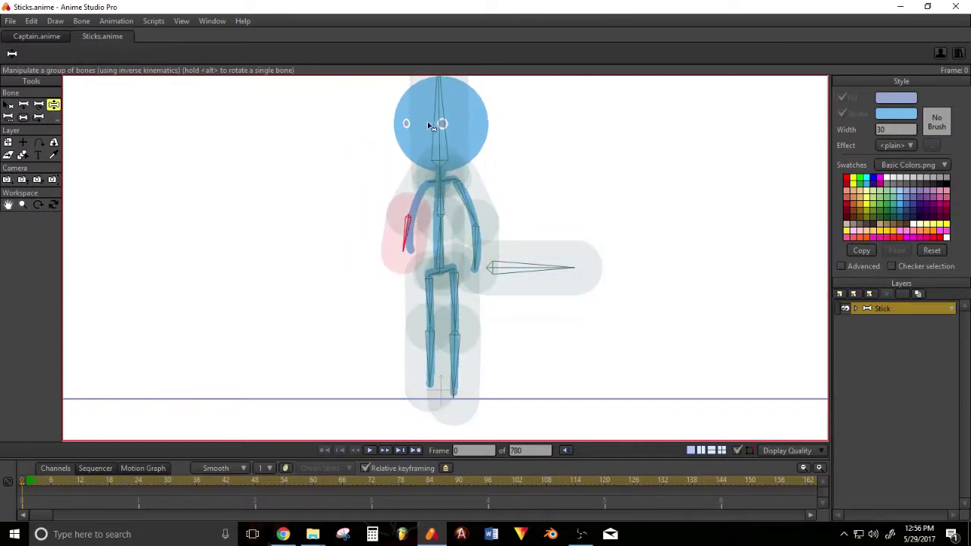
pyautogui.moveTo(429, 127)
pyautogui.mouseDown()
pyautogui.moveTo(461, 139)
pyautogui.moveTo(421, 140)
pyautogui.mouseUp()
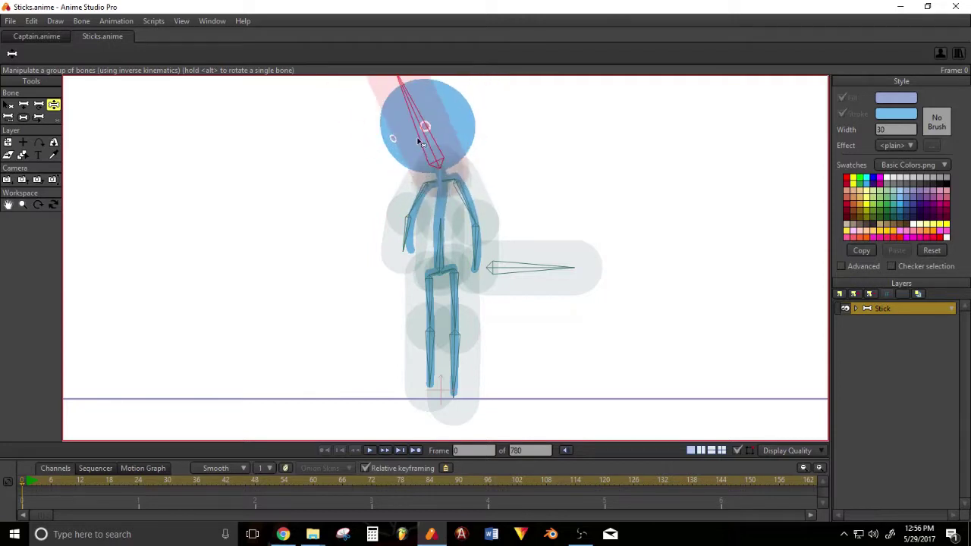
# Reduce the bone strength of all bones to zero and test it by swinging the left-hand arm bones.
pyautogui.click(23, 117)
pyautogui.hotkey('ctrl', 'a')
pyautogui.moveTo(535, 258); pyautogui.dragTo(10, 256)
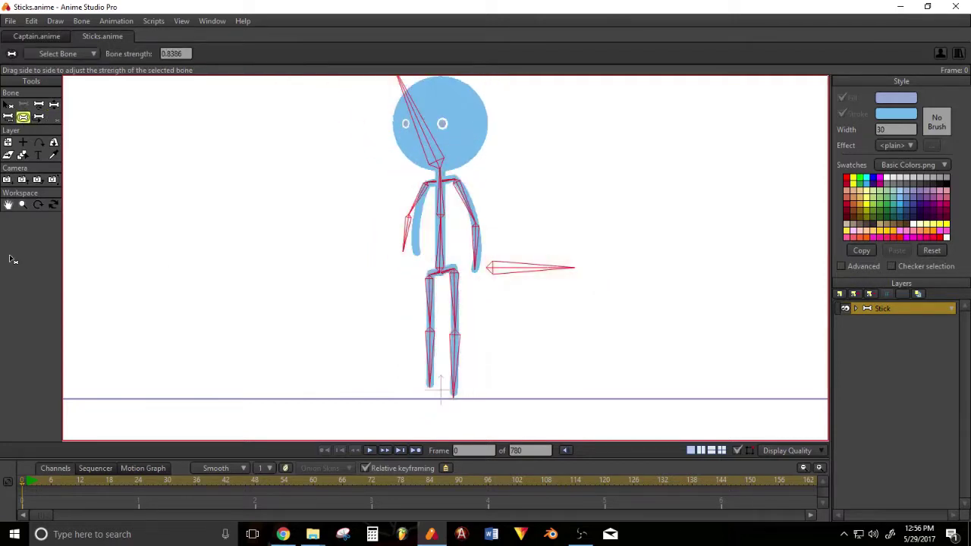
pyautogui.click(53, 105)
pyautogui.moveTo(414, 230); pyautogui.dragTo(319, 223)
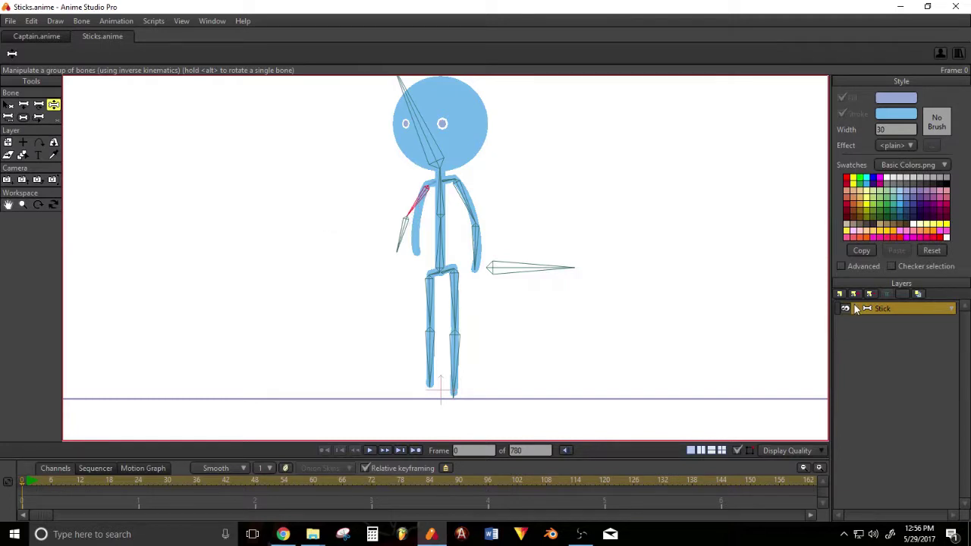
# Expand the Stick layer and bind its Head group layer to the head bone.
pyautogui.click(855, 308)
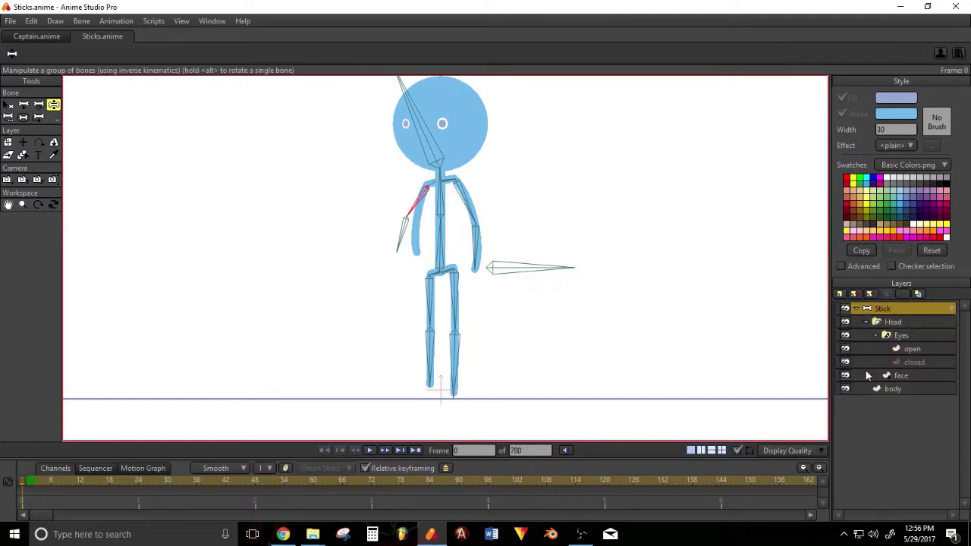
pyautogui.click(895, 323)
pyautogui.click(865, 322)
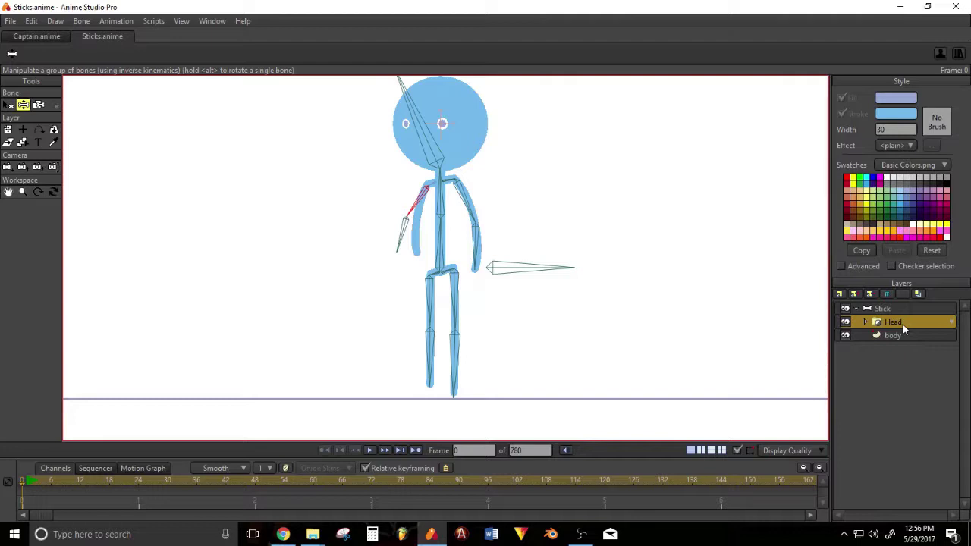
pyautogui.click(38, 105)
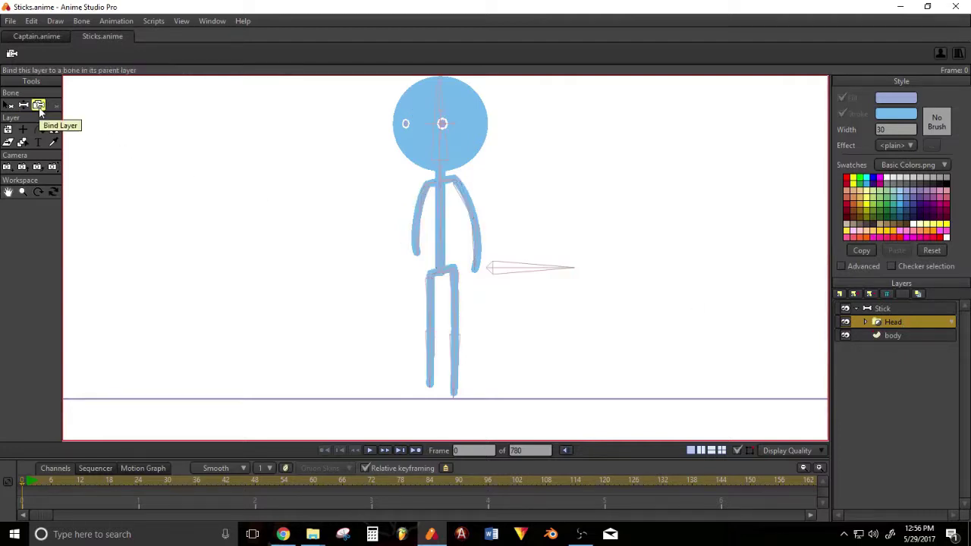
pyautogui.click(441, 148)
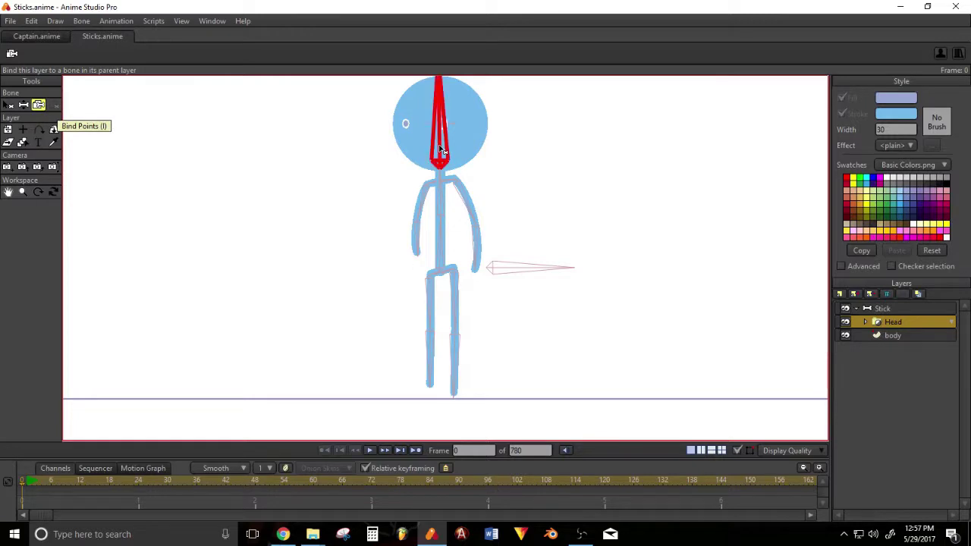
# On the Stick layer, test the head binding by tilting the head bone with Manipulate Bones.
pyautogui.click(887, 309)
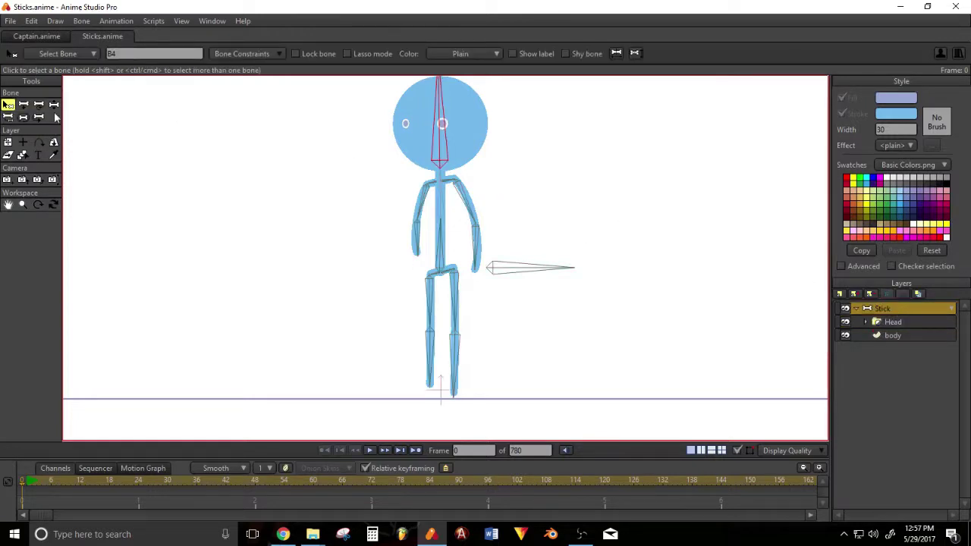
pyautogui.click(54, 105)
pyautogui.moveTo(446, 136); pyautogui.dragTo(410, 144)
pyautogui.moveTo(437, 140)
pyautogui.mouseDown()
pyautogui.moveTo(460, 135)
pyautogui.moveTo(429, 152)
pyautogui.moveTo(430, 162)
pyautogui.moveTo(438, 144)
pyautogui.moveTo(462, 135)
pyautogui.moveTo(435, 143)
pyautogui.moveTo(448, 137)
pyautogui.moveTo(439, 124)
pyautogui.moveTo(417, 144)
pyautogui.moveTo(441, 130)
pyautogui.mouseUp()
pyautogui.click(889, 335)
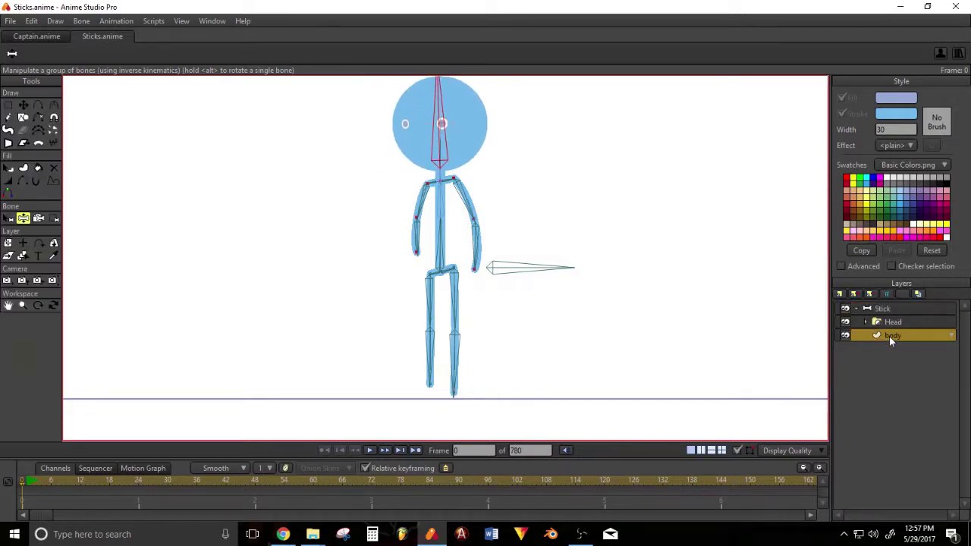
pyautogui.moveTo(284, 154); pyautogui.dragTo(287, 202)
pyautogui.scroll(3, 367, 201)
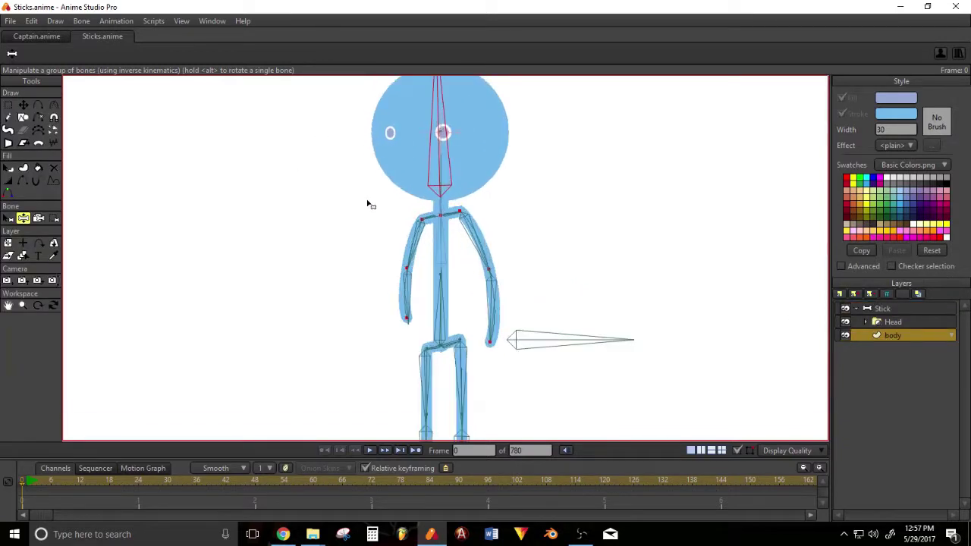
pyautogui.moveTo(570, 202); pyautogui.dragTo(567, 239)
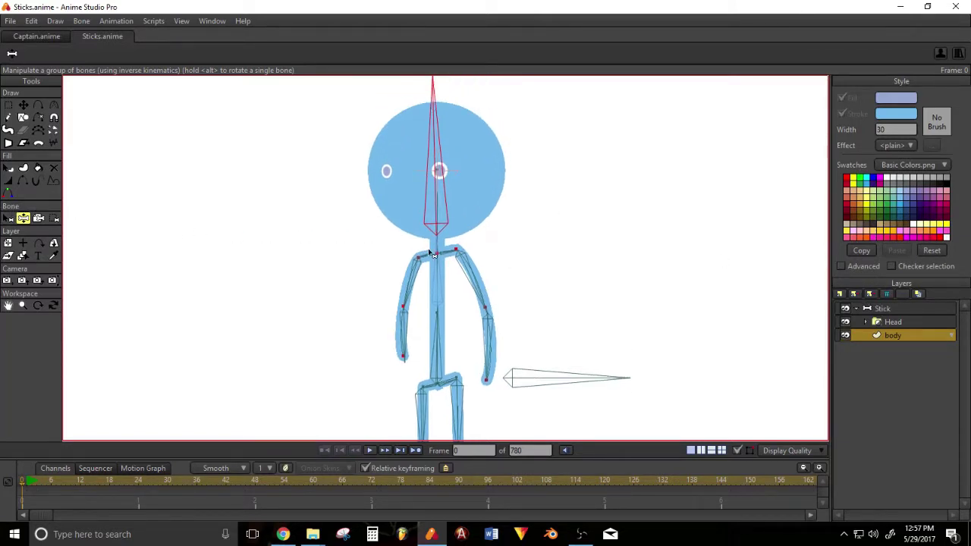
pyautogui.click(902, 309)
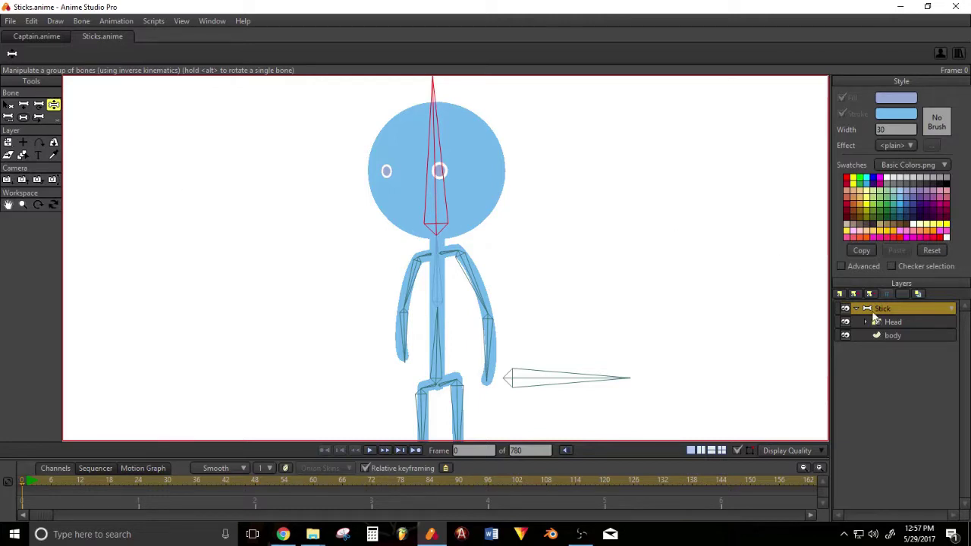
pyautogui.click(891, 322)
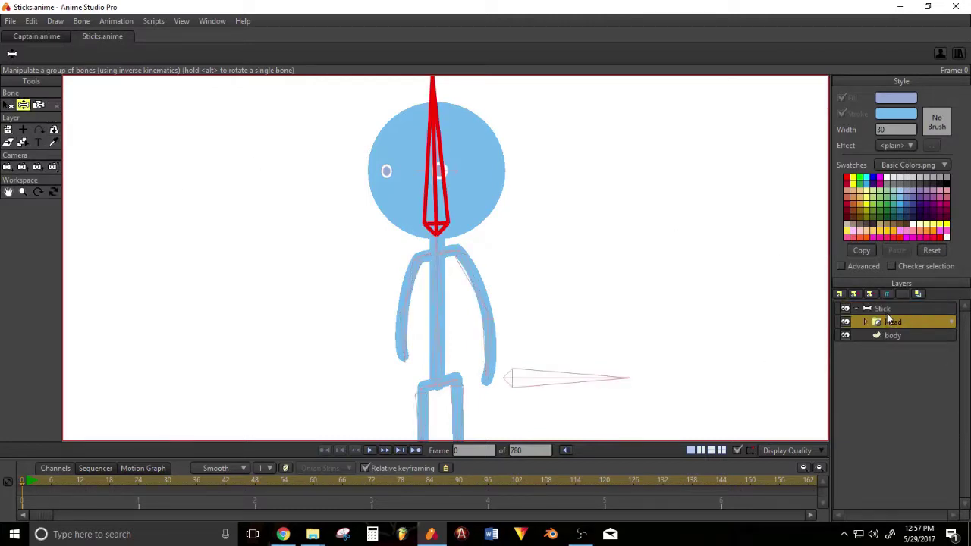
pyautogui.click(7, 105)
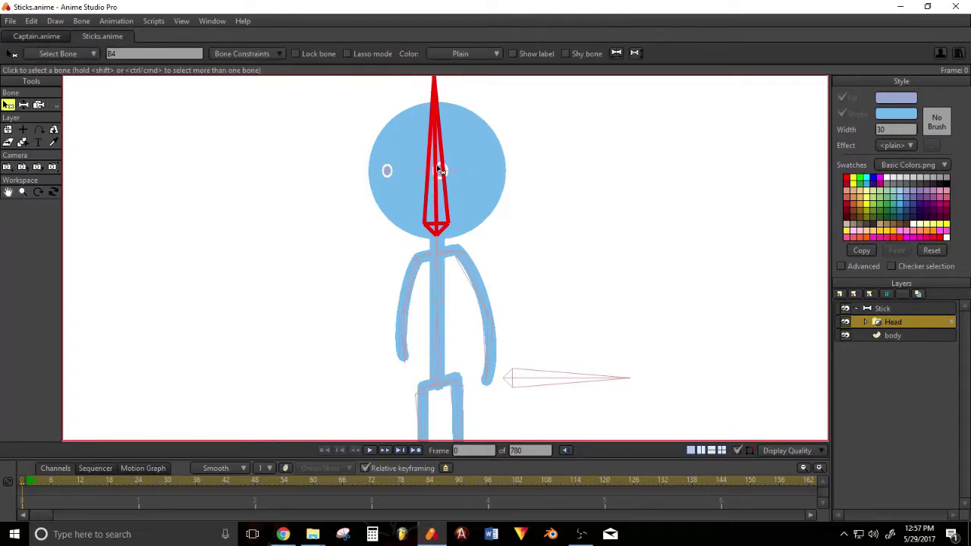
# On the body layer, bind the topmost spine point inside the head to the head bone with Bind Points.
pyautogui.click(887, 336)
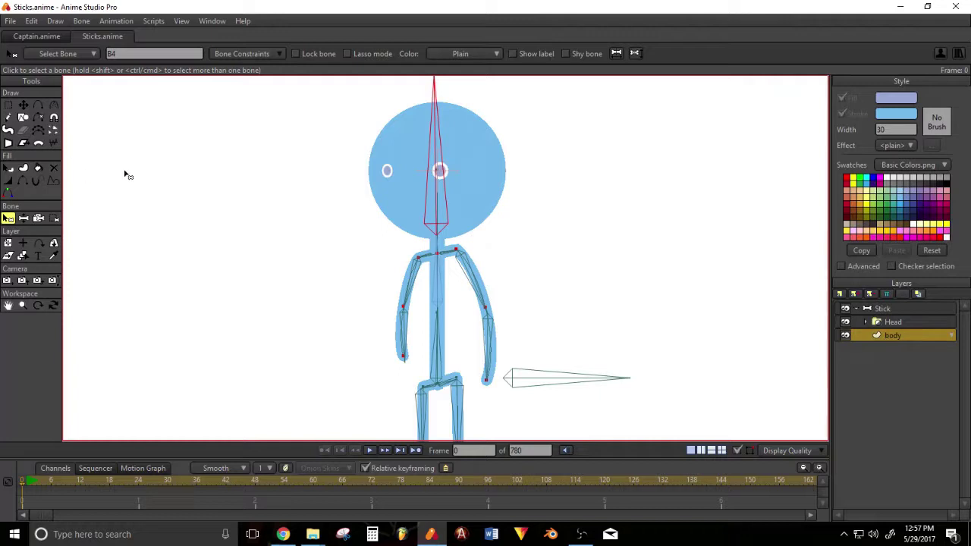
pyautogui.click(55, 220)
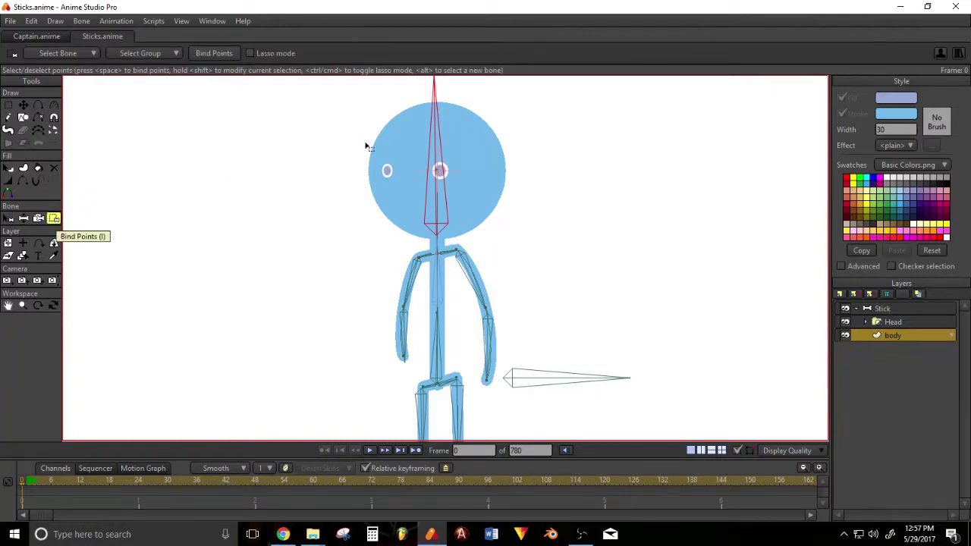
pyautogui.scroll(5, 401, 123)
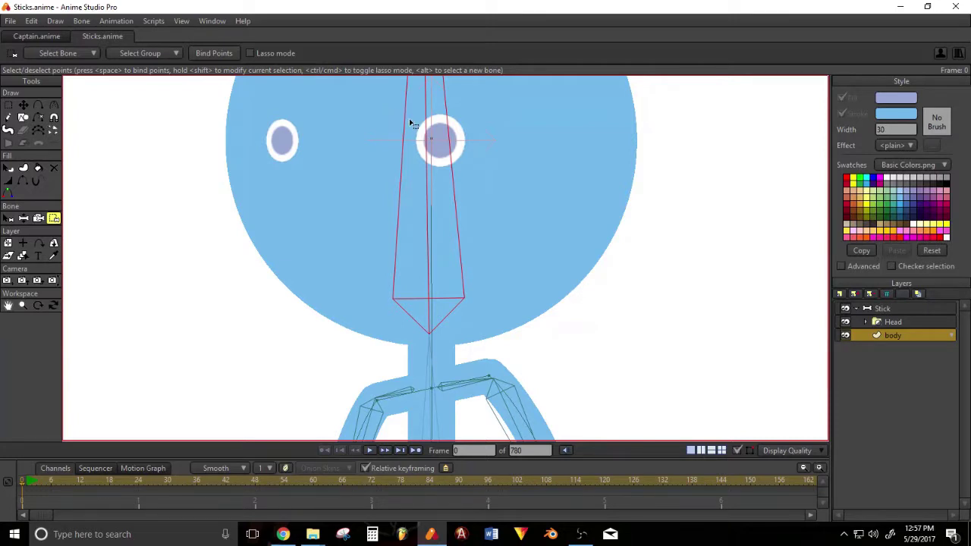
pyautogui.moveTo(405, 111); pyautogui.dragTo(467, 160)
pyautogui.scroll(-2, 539, 210)
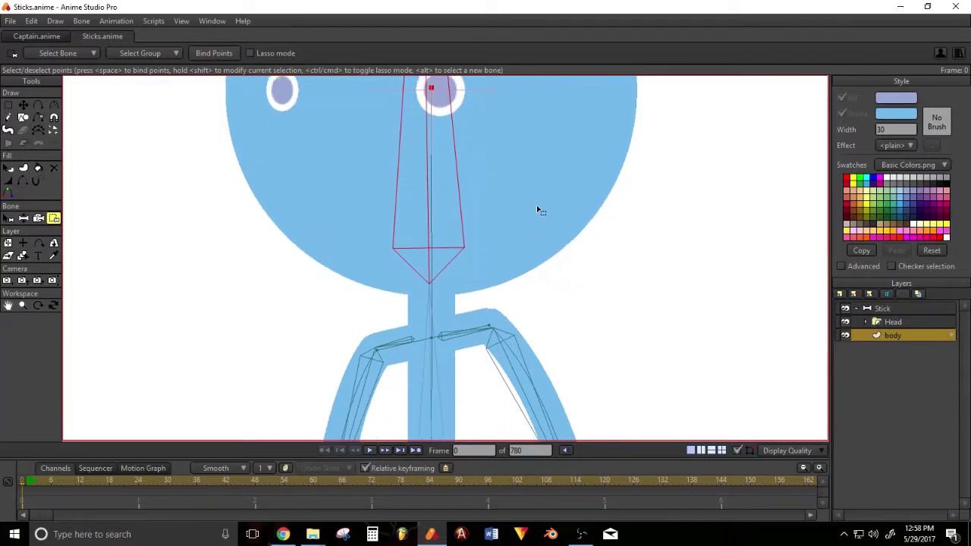
pyautogui.scroll(-1, 538, 210)
# On the Stick layer, swing the head bone to both sides to test how the neck follows.
pyautogui.click(872, 308)
pyautogui.scroll(-3, 440, 161)
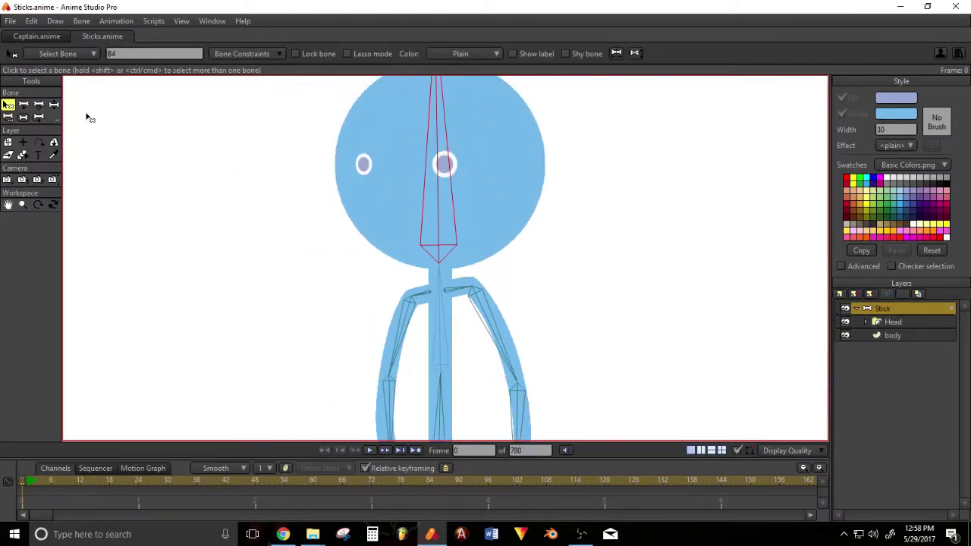
pyautogui.click(55, 104)
pyautogui.moveTo(456, 153); pyautogui.dragTo(421, 168)
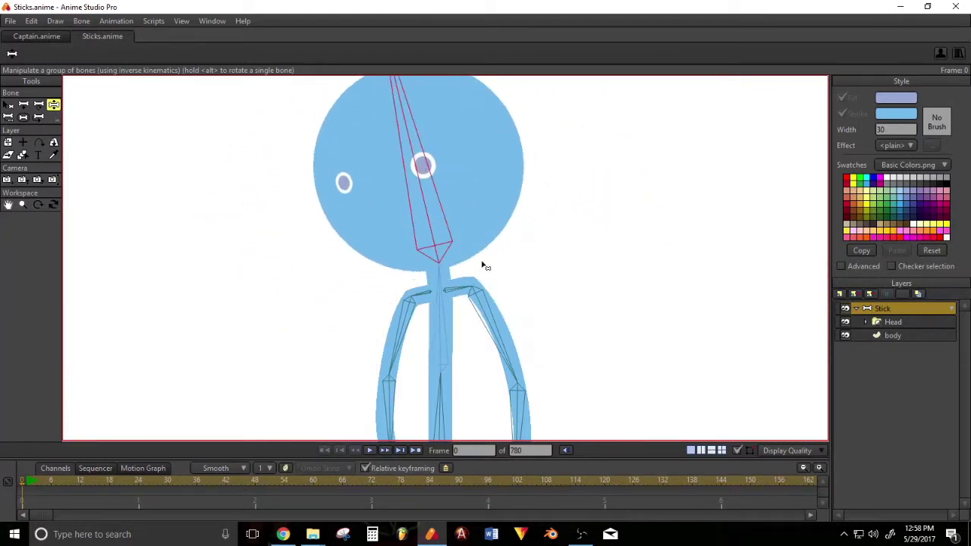
pyautogui.moveTo(402, 100); pyautogui.dragTo(287, 156)
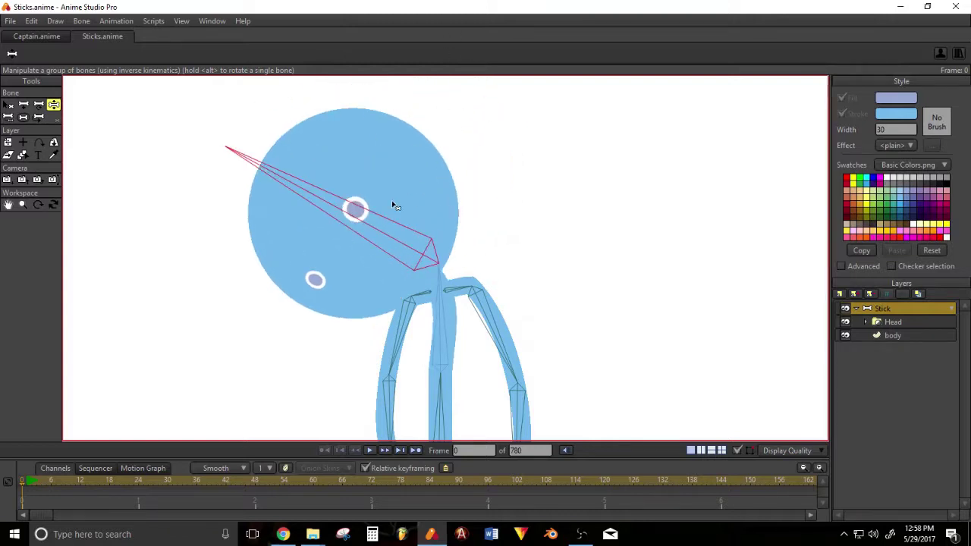
pyautogui.moveTo(393, 205); pyautogui.dragTo(520, 140)
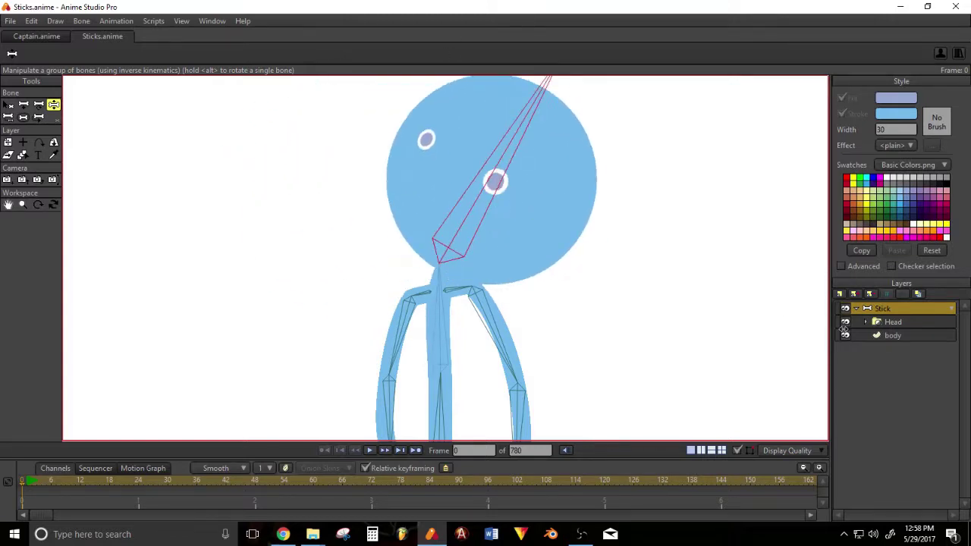
# On the body layer, bind the hip-centre and mid-spine points to the lower spine bone with Bind Points.
pyautogui.click(901, 335)
pyautogui.scroll(2, 605, 210)
pyautogui.scroll(-3, 587, 215)
pyautogui.scroll(4, 529, 188)
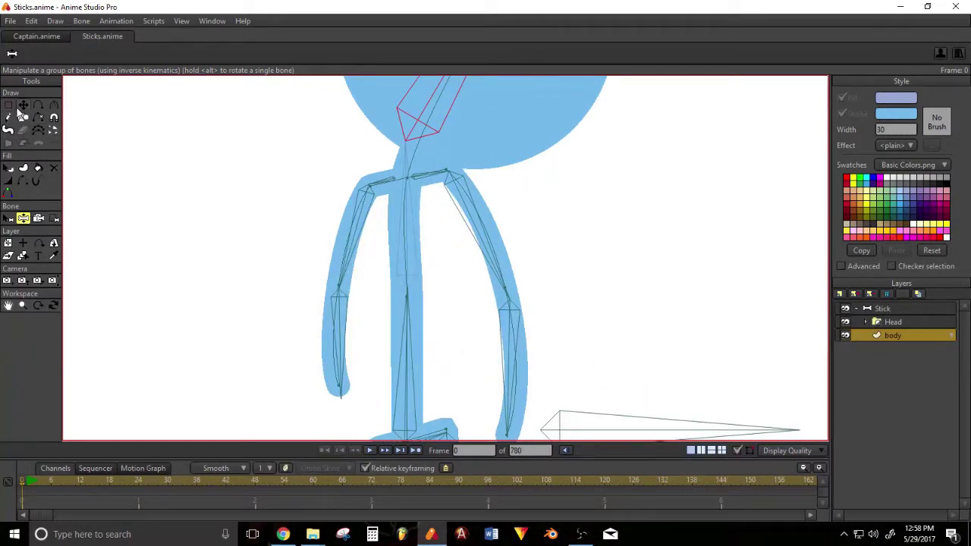
pyautogui.click(7, 218)
pyautogui.scroll(-2, 238, 234)
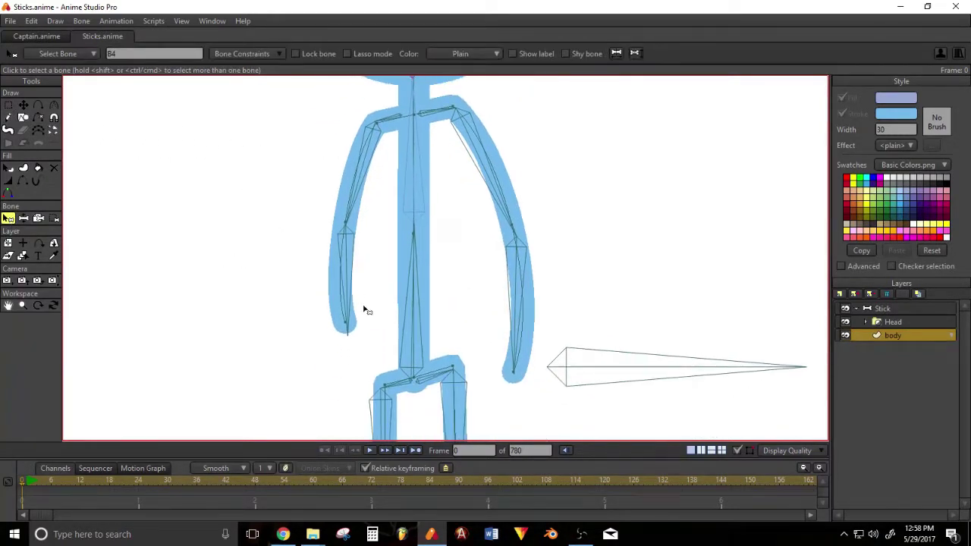
pyautogui.click(413, 339)
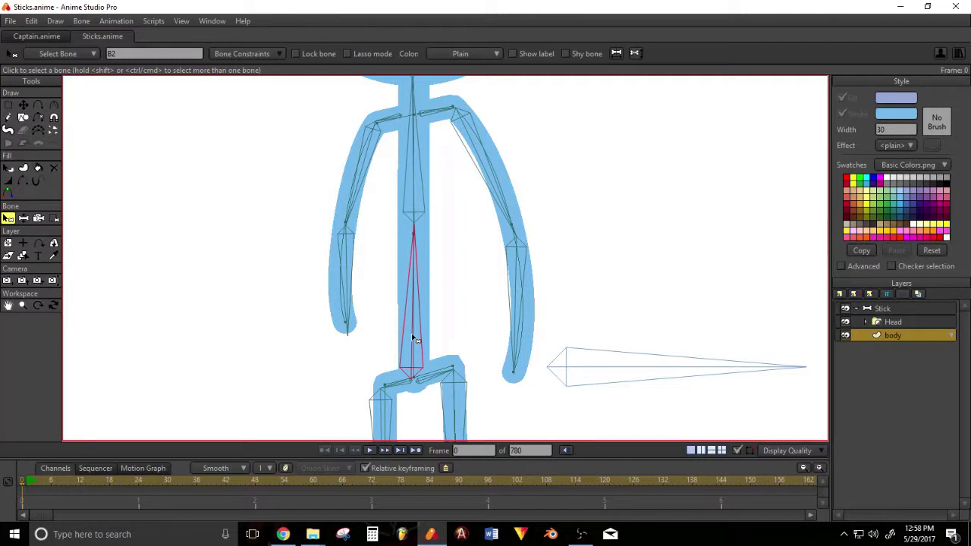
pyautogui.click(53, 218)
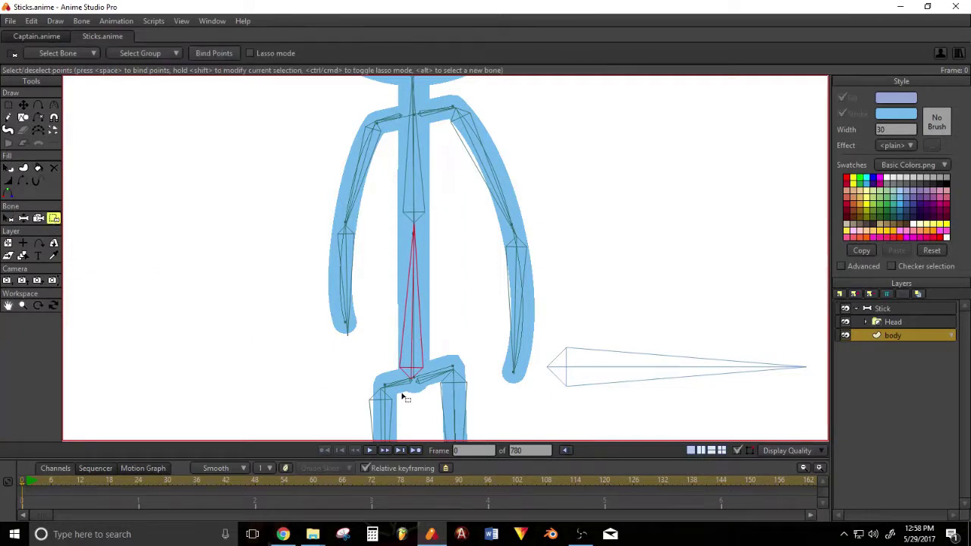
pyautogui.moveTo(402, 406); pyautogui.dragTo(442, 215)
# Bind the body layer's spine point at the shoulder junction to the upper spine bone.
pyautogui.click(8, 218)
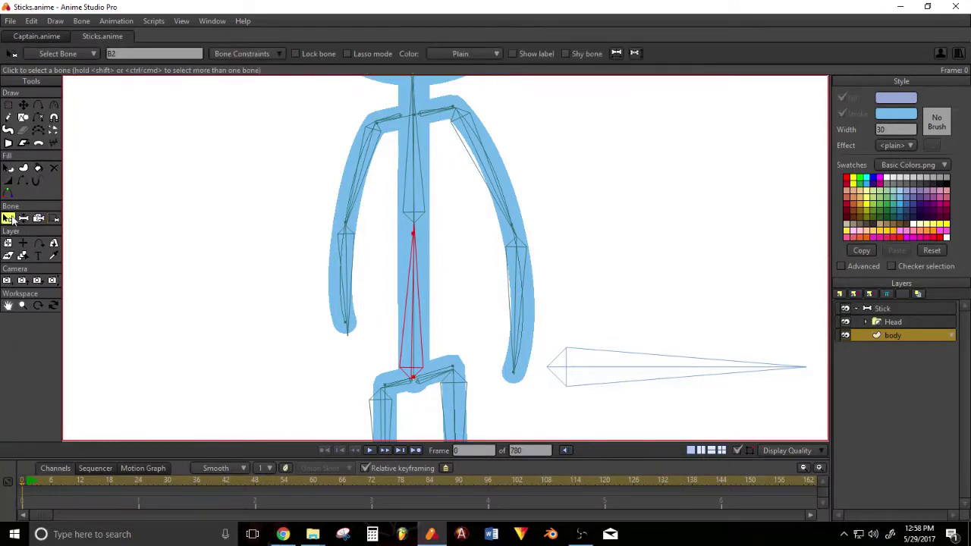
pyautogui.click(418, 190)
pyautogui.click(413, 182)
pyautogui.scroll(3, 455, 213)
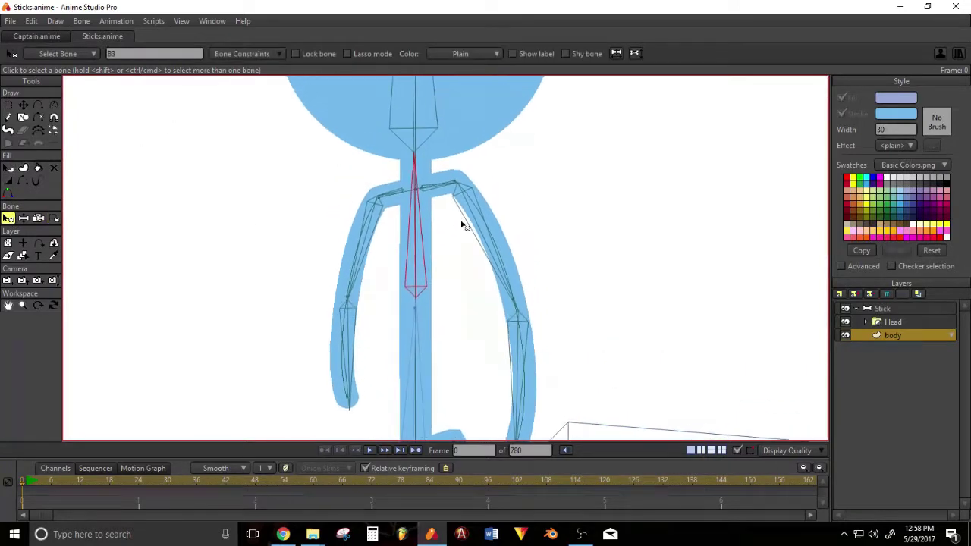
pyautogui.click(54, 219)
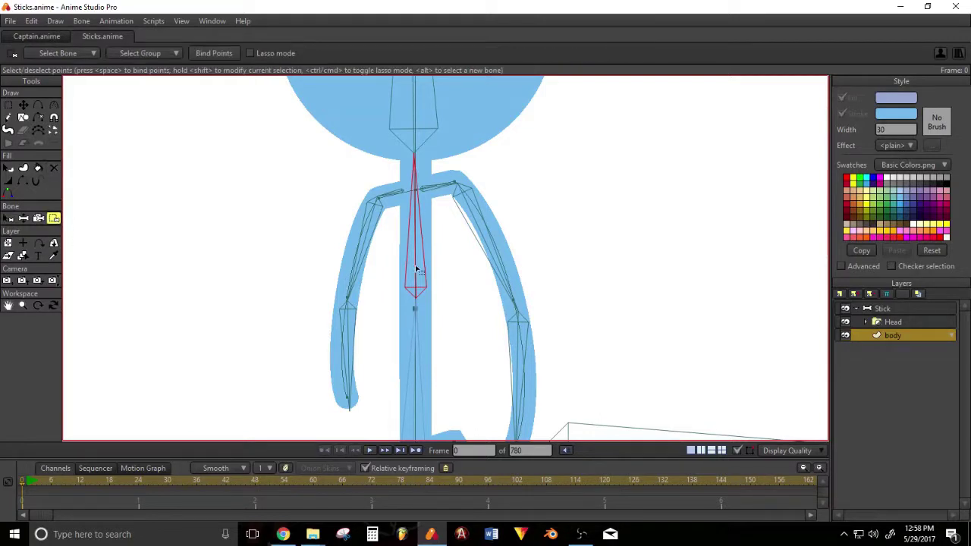
pyautogui.moveTo(391, 232); pyautogui.dragTo(445, 120)
# On the Stick layer, test the spine bindings by swinging the upper body with Manipulate Bones.
pyautogui.click(882, 308)
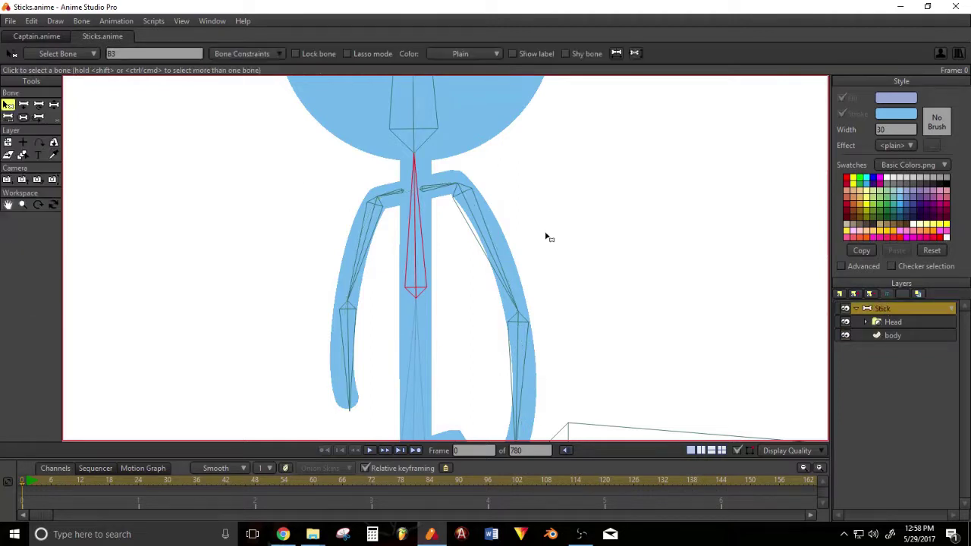
pyautogui.click(53, 104)
pyautogui.scroll(-2, 287, 241)
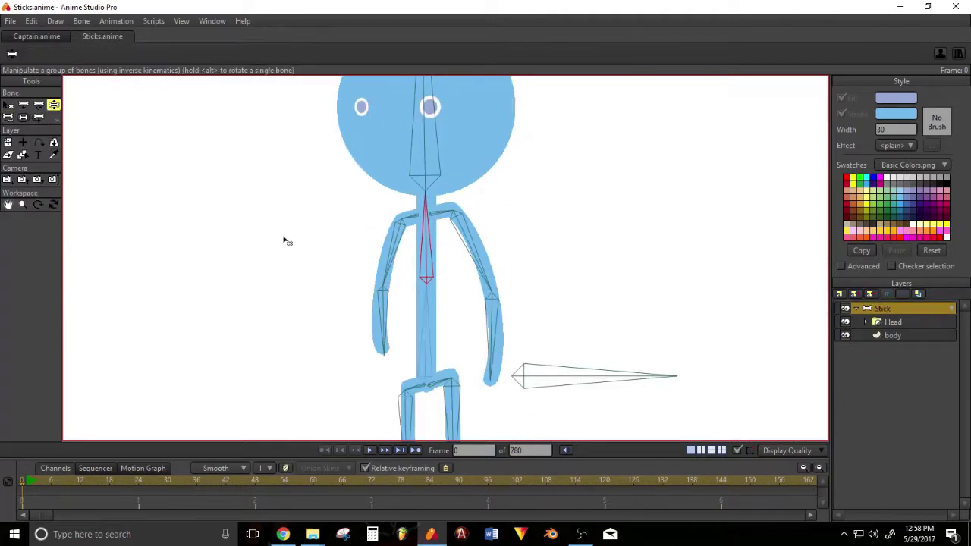
pyautogui.moveTo(439, 214); pyautogui.dragTo(282, 230)
# Examine the body layer's points and bones along the shoulders, arms, hips and legs.
pyautogui.click(7, 103)
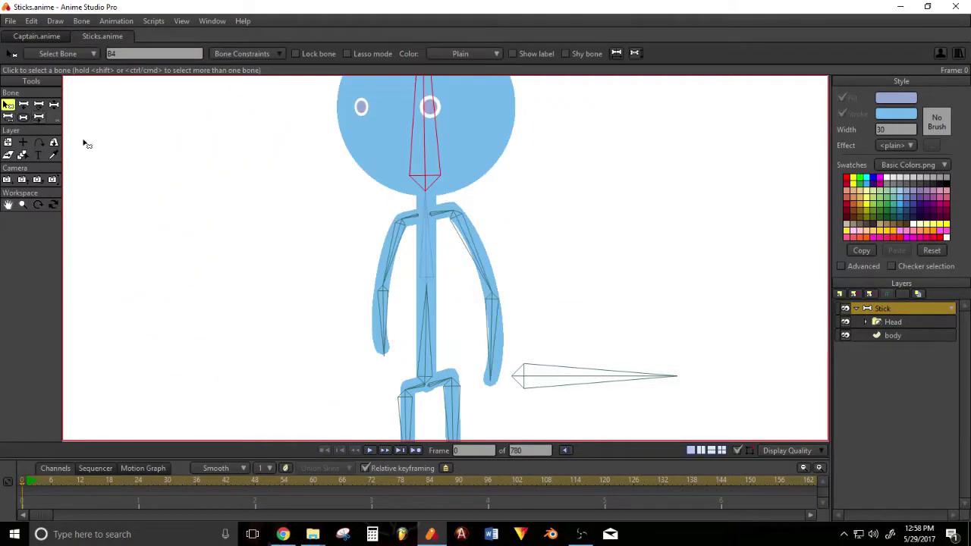
pyautogui.click(892, 335)
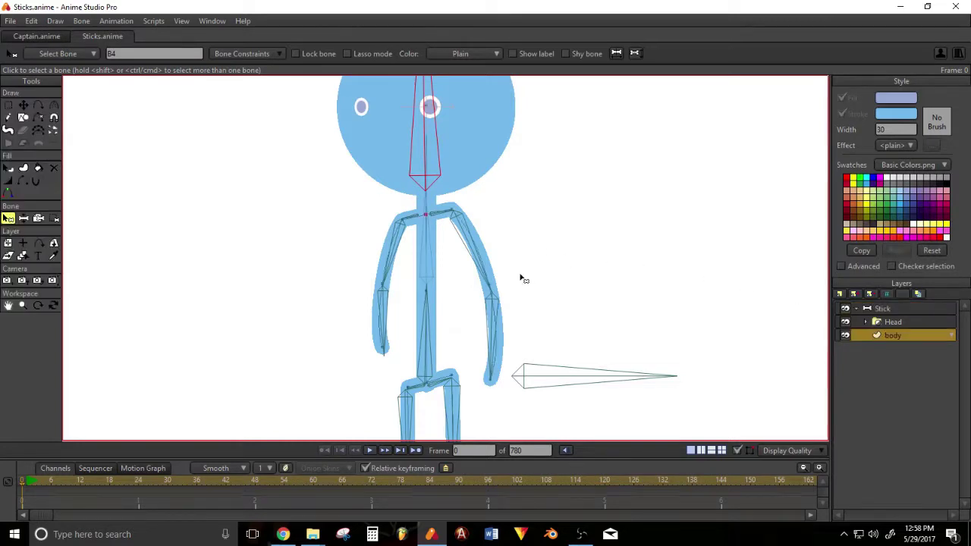
pyautogui.scroll(1, 285, 209)
pyautogui.scroll(1, 435, 226)
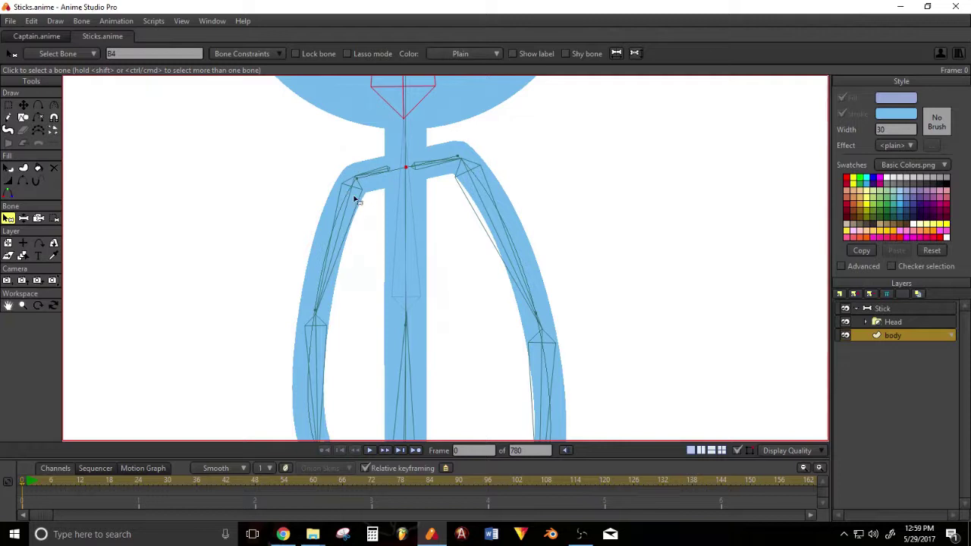
pyautogui.moveTo(335, 329); pyautogui.dragTo(376, 289)
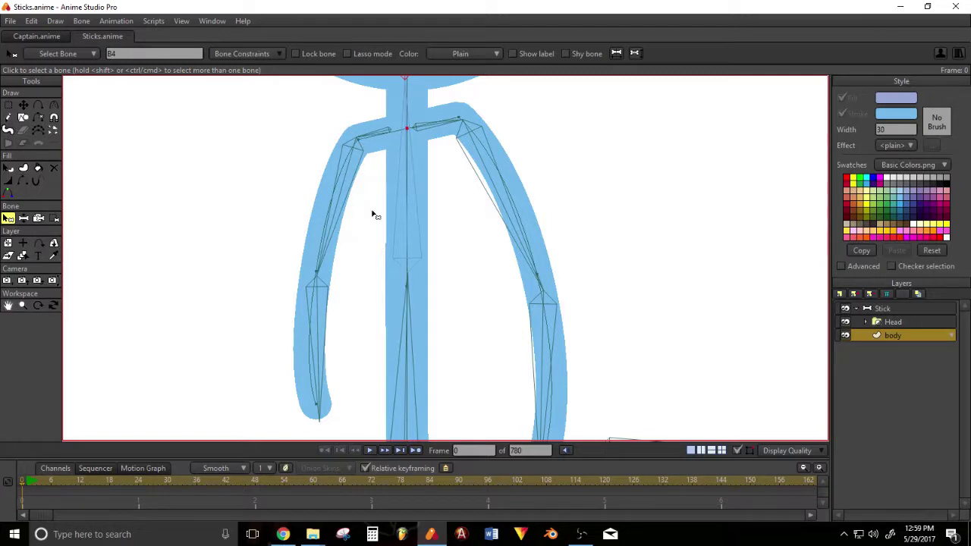
pyautogui.scroll(-8, 376, 205)
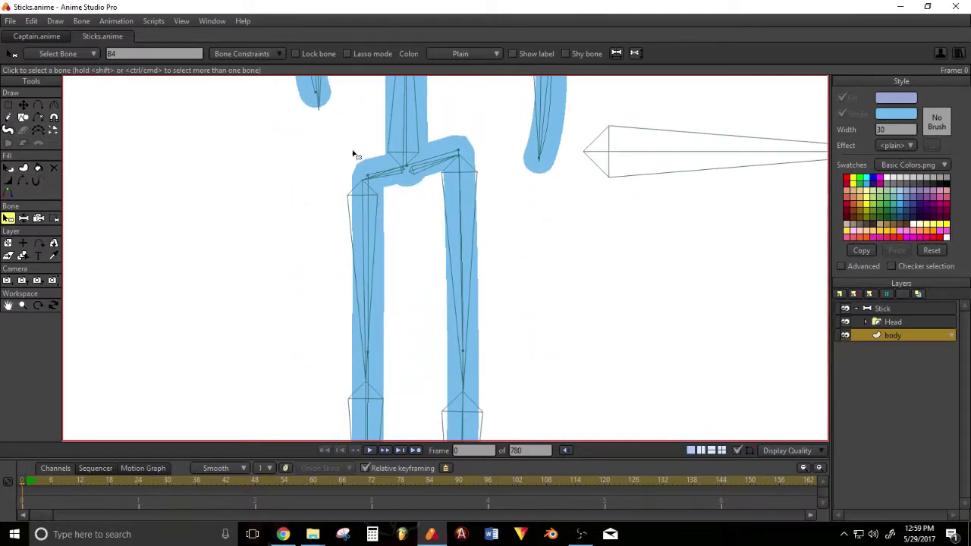
pyautogui.scroll(8, 387, 106)
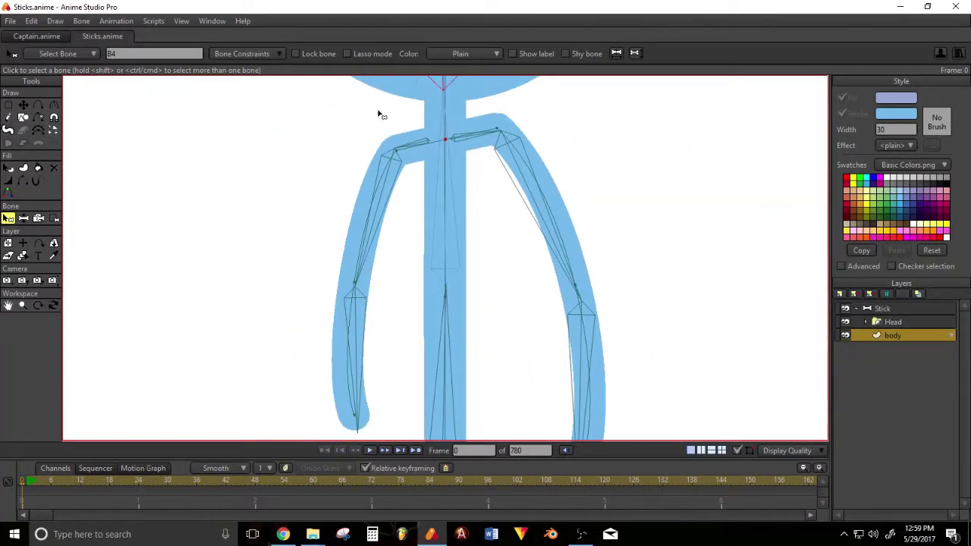
pyautogui.scroll(-3, 383, 228)
pyautogui.scroll(-4, 405, 219)
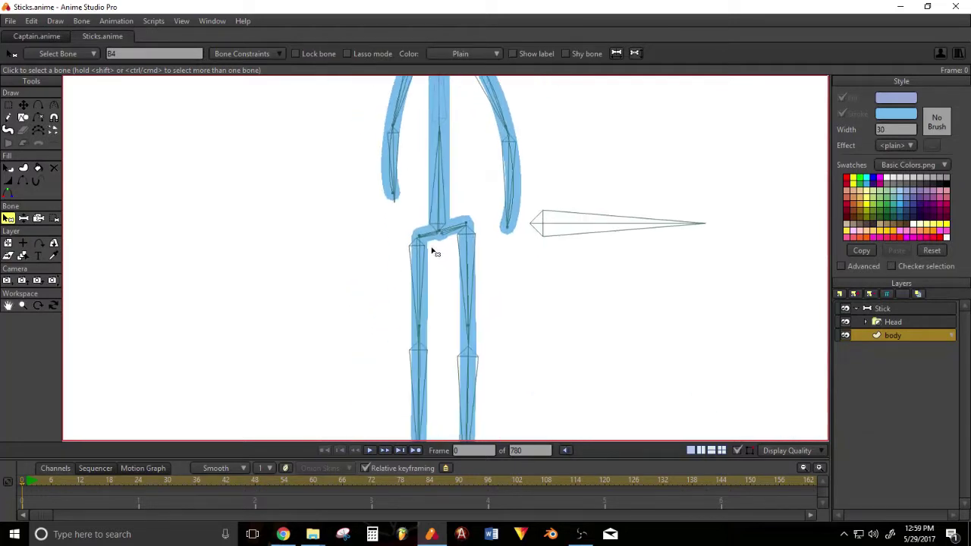
pyautogui.scroll(-2, 429, 239)
pyautogui.scroll(4, 427, 232)
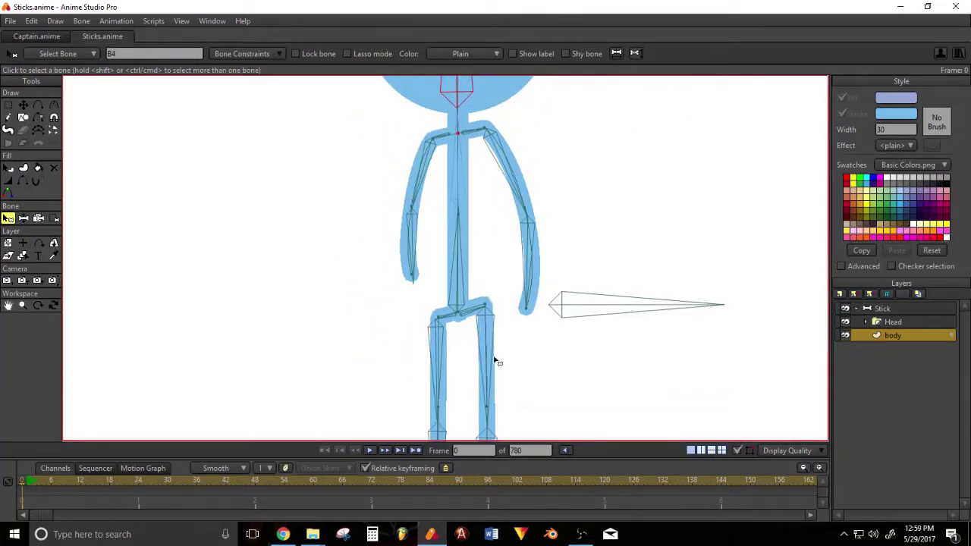
pyautogui.scroll(2, 425, 255)
pyautogui.scroll(4, 425, 256)
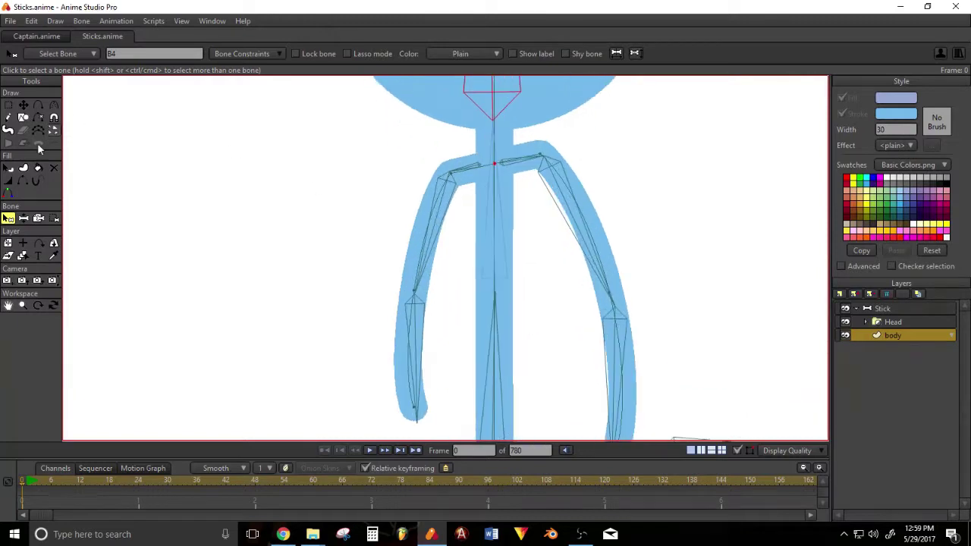
# Bind the left arm's shoulder point to the small shoulder bone and its elbow point to the upper arm bone.
pyautogui.scroll(-1, 357, 197)
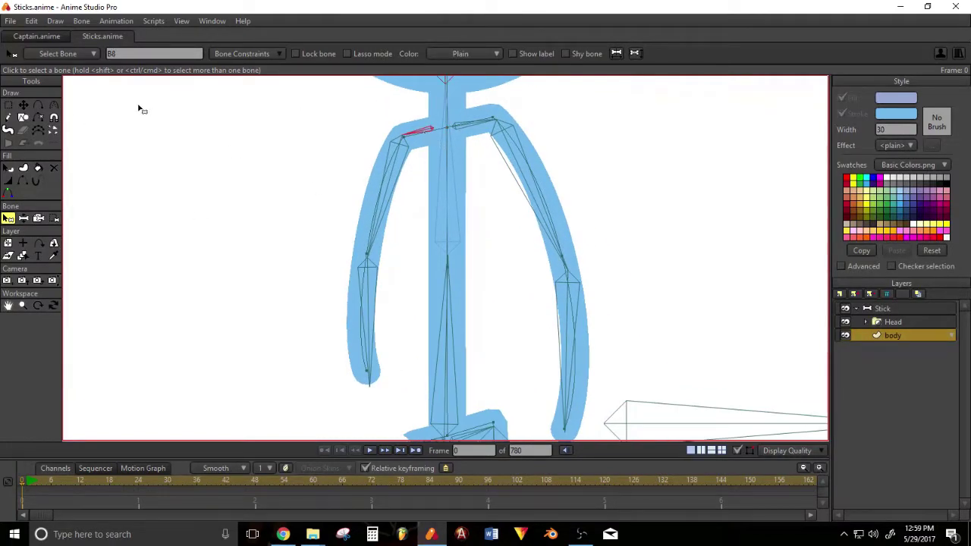
pyautogui.click(55, 218)
pyautogui.moveTo(379, 121); pyautogui.dragTo(417, 156)
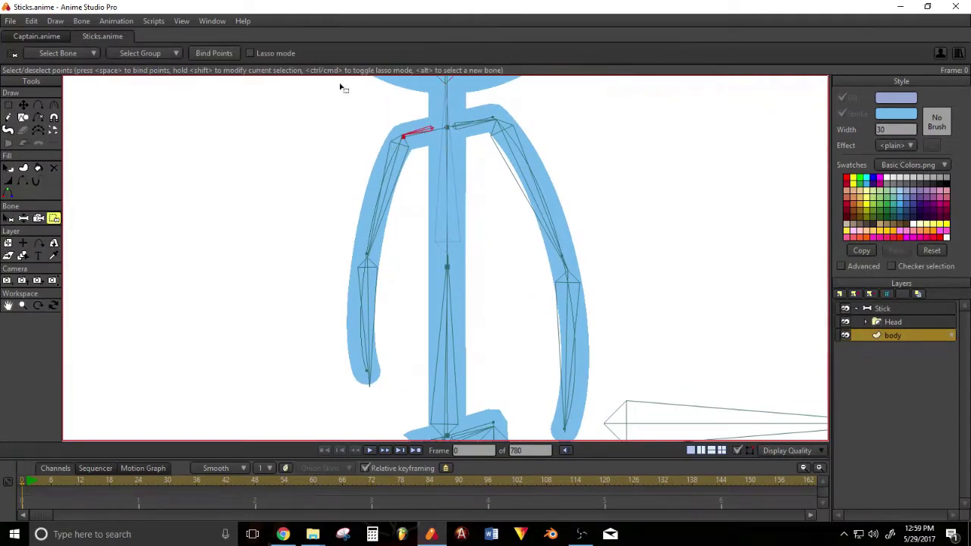
pyautogui.click(8, 219)
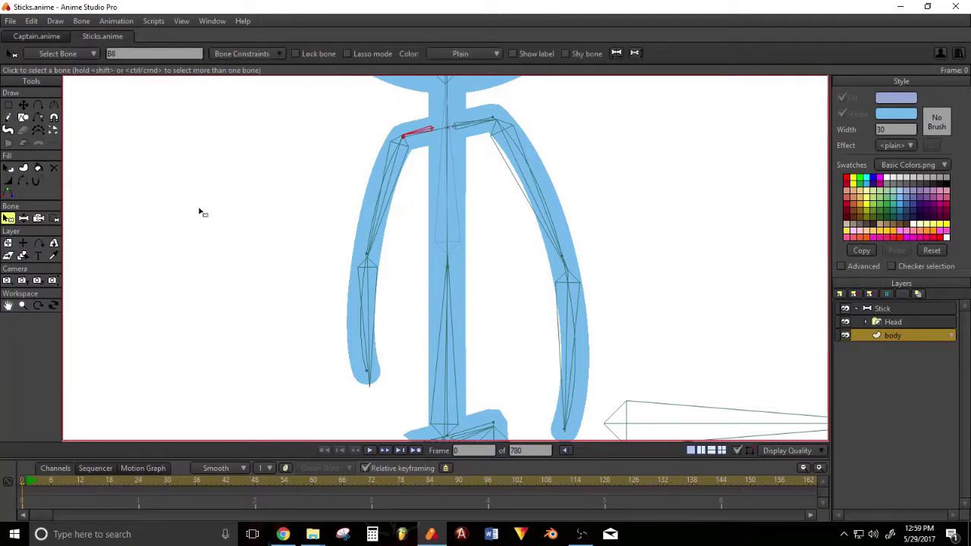
pyautogui.click(395, 183)
pyautogui.click(55, 219)
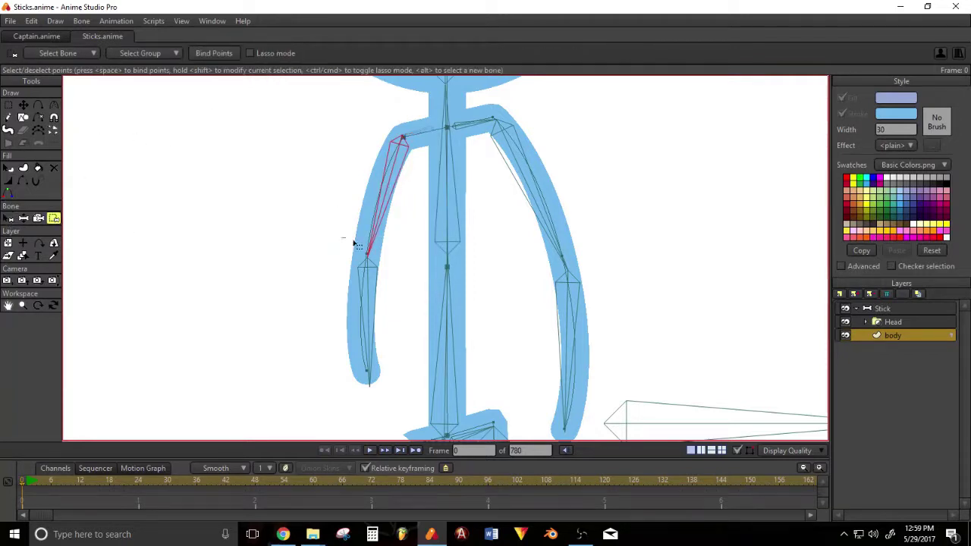
pyautogui.moveTo(353, 242); pyautogui.dragTo(391, 266)
# Bind the point at the end of the left arm to the forearm bone.
pyautogui.click(8, 218)
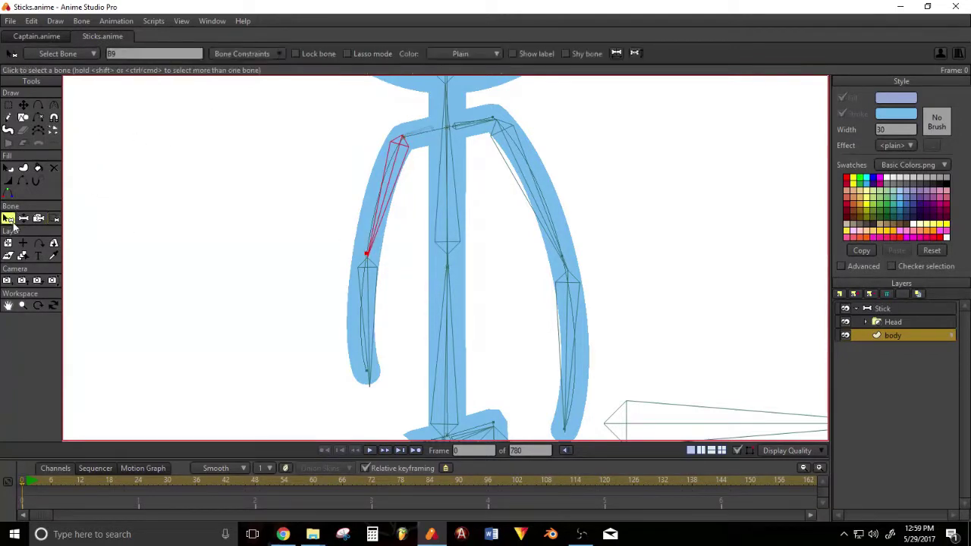
pyautogui.click(363, 323)
pyautogui.click(55, 219)
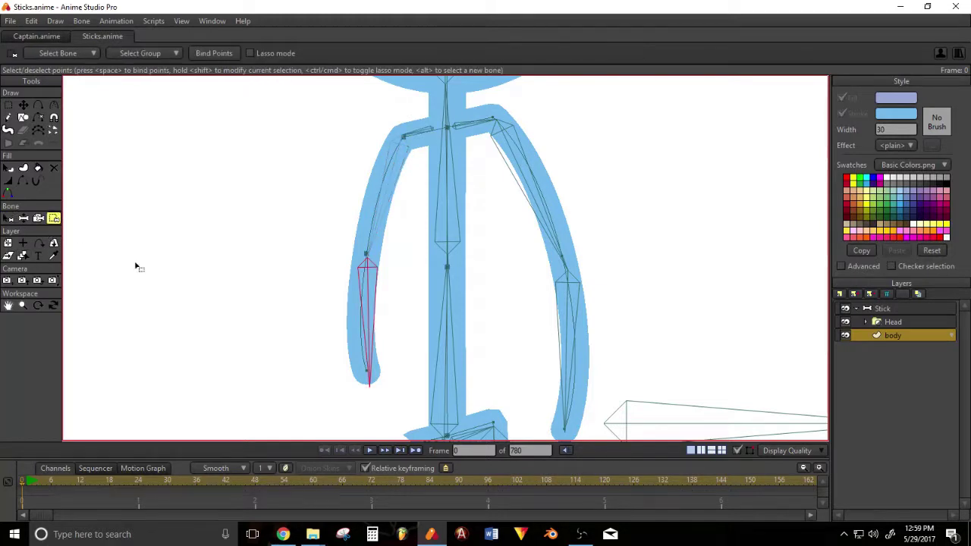
pyautogui.moveTo(353, 352); pyautogui.dragTo(385, 397)
# On the Stick layer, bend the left arm with Manipulate Bones to test how its shape follows the bones.
pyautogui.scroll(-2, 522, 341)
pyautogui.click(882, 308)
pyautogui.click(53, 104)
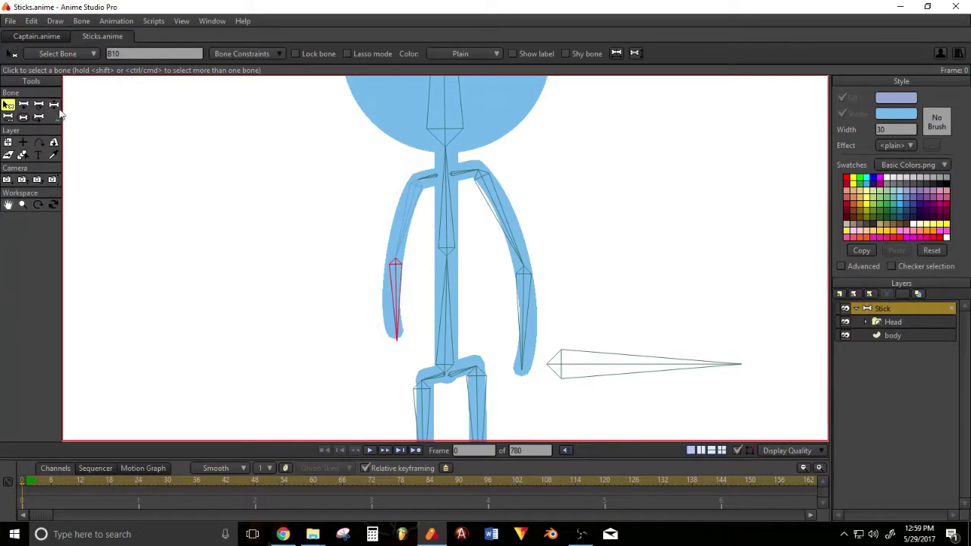
pyautogui.moveTo(400, 306); pyautogui.dragTo(231, 243)
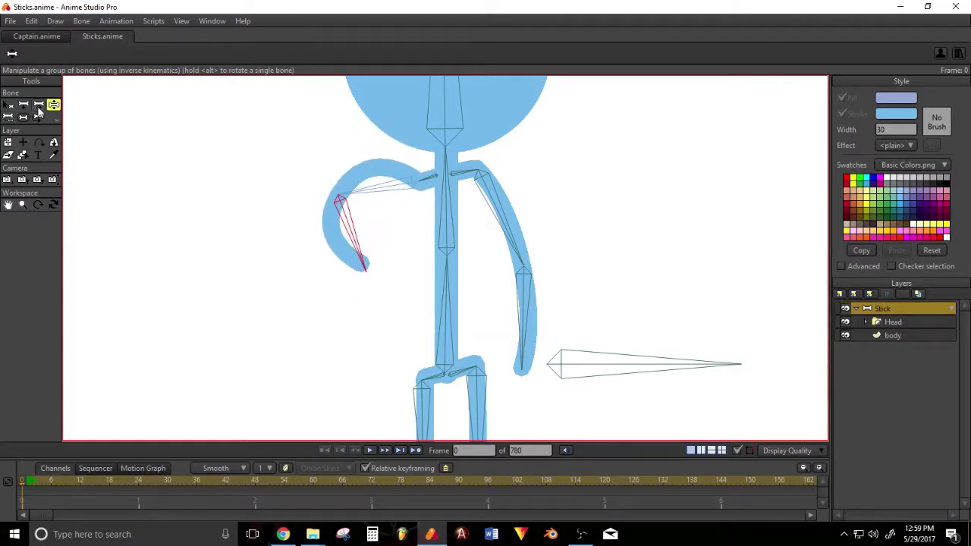
# Reduce the curvature at the left arm's elbow and hand points on the body layer to about 0.24 and retest the arm's bend.
pyautogui.click(893, 336)
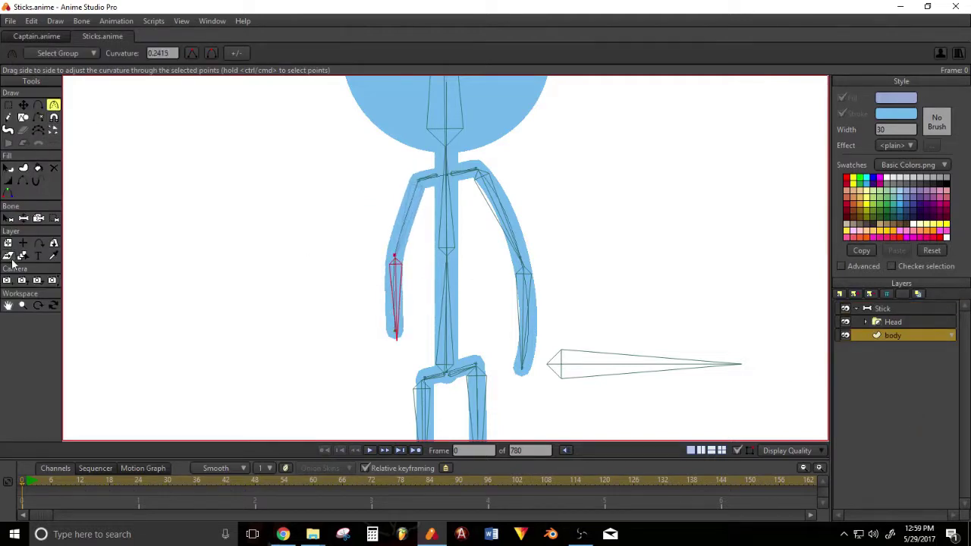
pyautogui.click(897, 310)
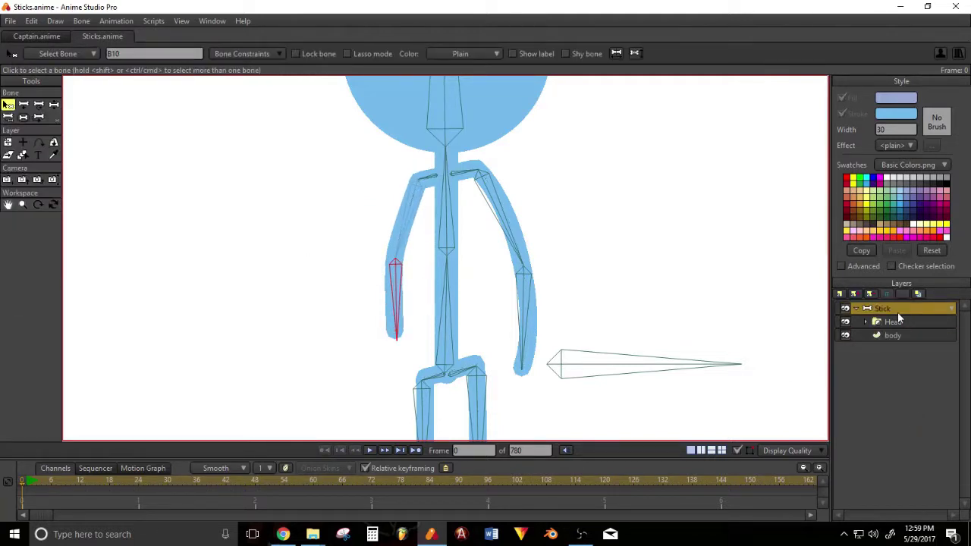
pyautogui.click(53, 105)
pyautogui.moveTo(387, 295); pyautogui.dragTo(323, 306)
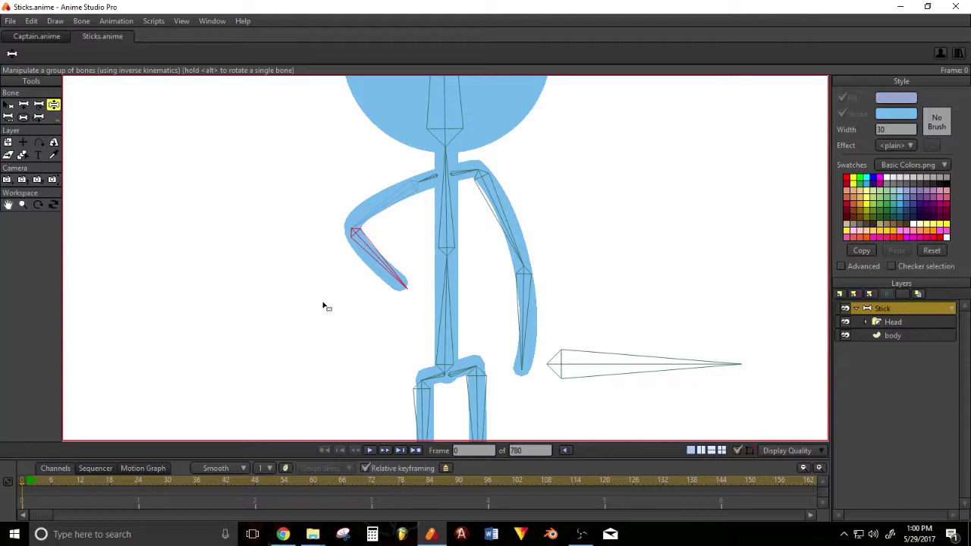
# With the whole figure in view, bend both arms with Manipulate Bones to test their bindings.
pyautogui.scroll(-5, 401, 299)
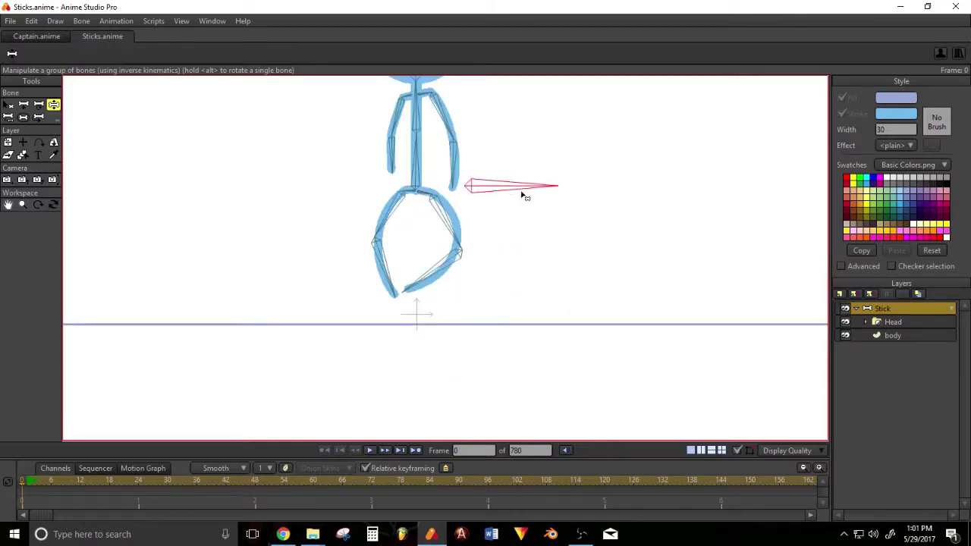
pyautogui.moveTo(522, 195)
pyautogui.mouseDown()
pyautogui.moveTo(524, 214)
pyautogui.moveTo(523, 199)
pyautogui.mouseUp()
pyautogui.moveTo(464, 163); pyautogui.dragTo(389, 123)
pyautogui.moveTo(479, 96); pyautogui.dragTo(500, 185)
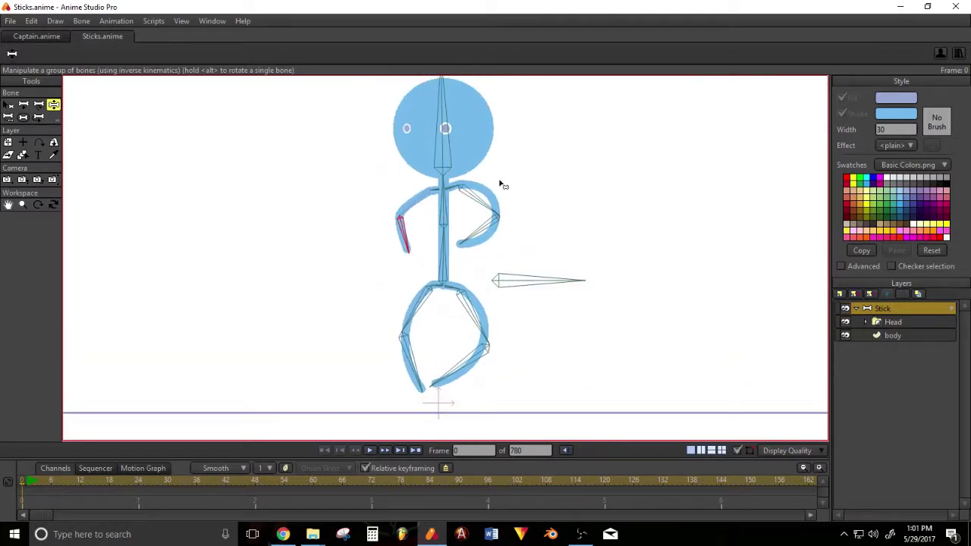
# Bend the torso forward from the spine and fold the lower arm to test the full rig.
pyautogui.moveTo(434, 131); pyautogui.dragTo(393, 241)
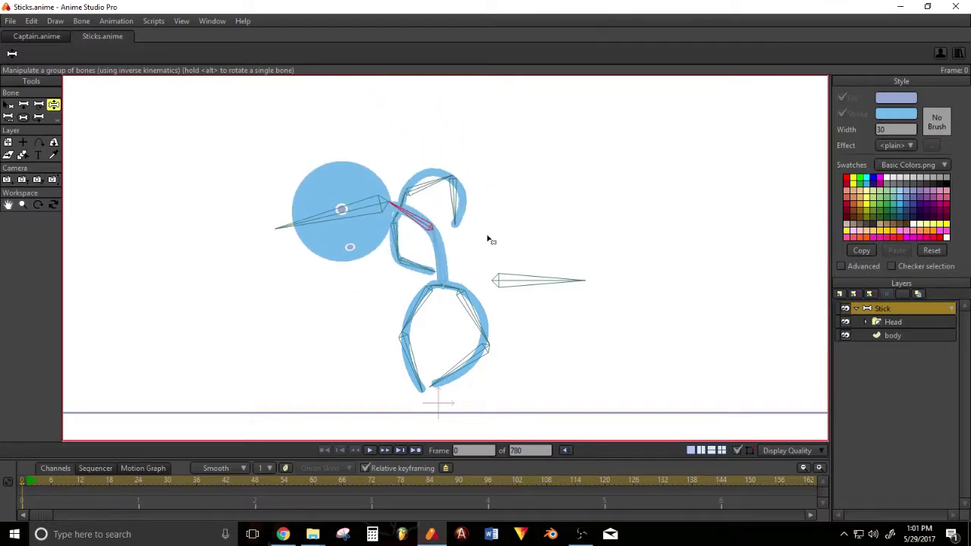
pyautogui.moveTo(489, 240); pyautogui.dragTo(556, 277)
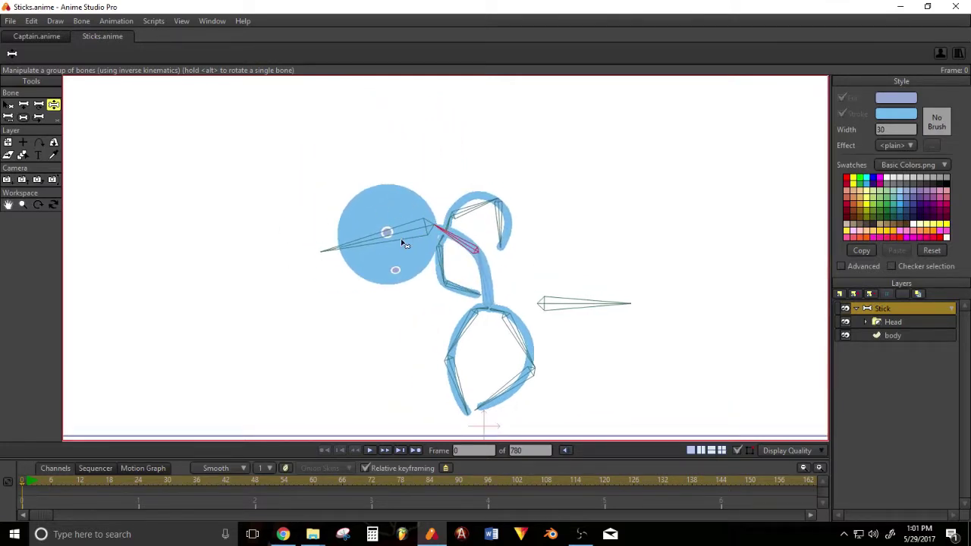
pyautogui.moveTo(480, 291); pyautogui.dragTo(514, 306)
pyautogui.moveTo(517, 286); pyautogui.dragTo(419, 303)
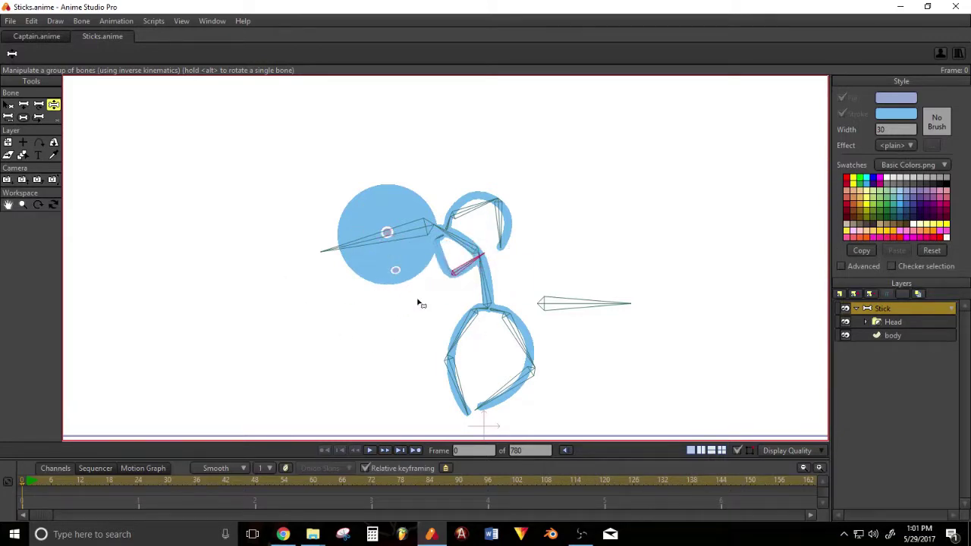
# Return the Stick layer to its rest pose and rotate the right shoulder bone with Manipulate Bones to test its movement.
pyautogui.click(892, 321)
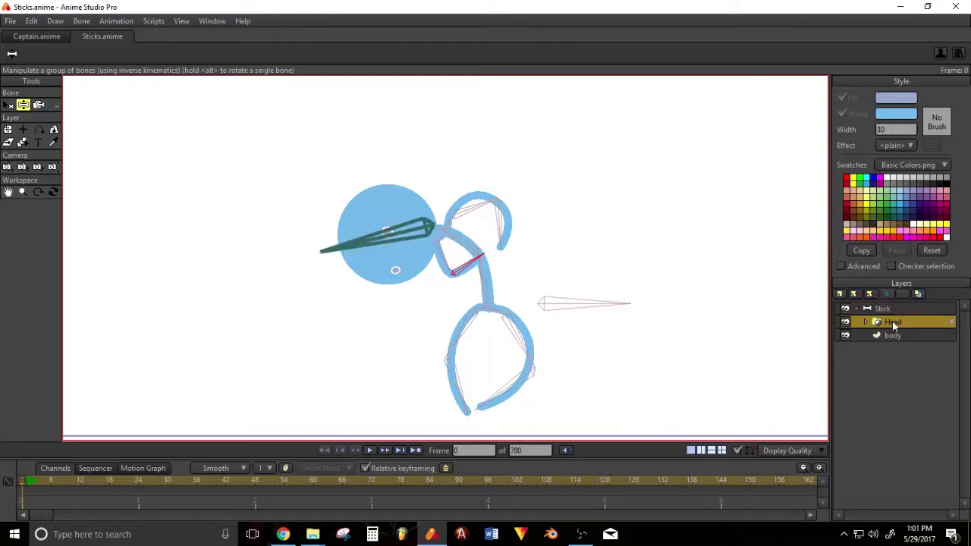
pyautogui.click(887, 308)
pyautogui.click(8, 105)
pyautogui.click(329, 167)
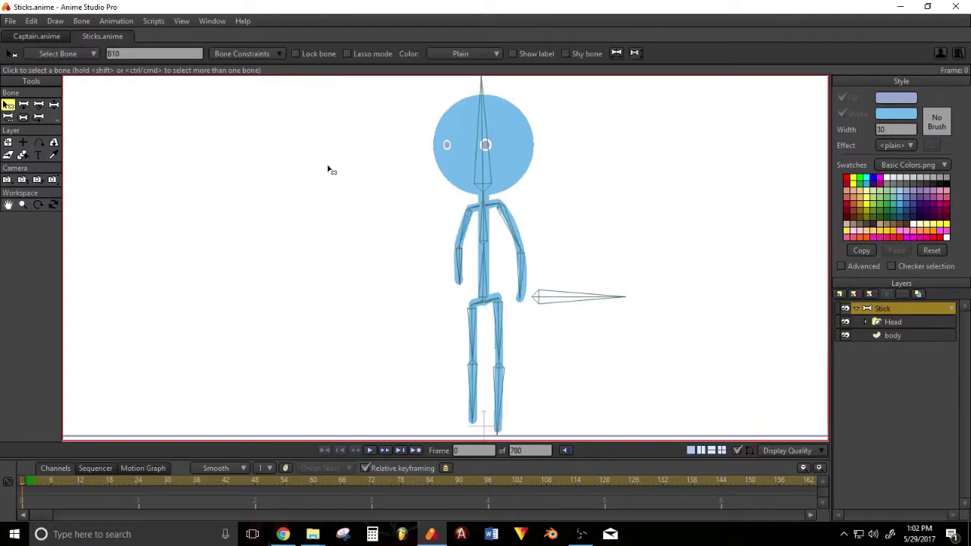
pyautogui.scroll(-2, 495, 298)
pyautogui.moveTo(496, 299); pyautogui.dragTo(470, 308)
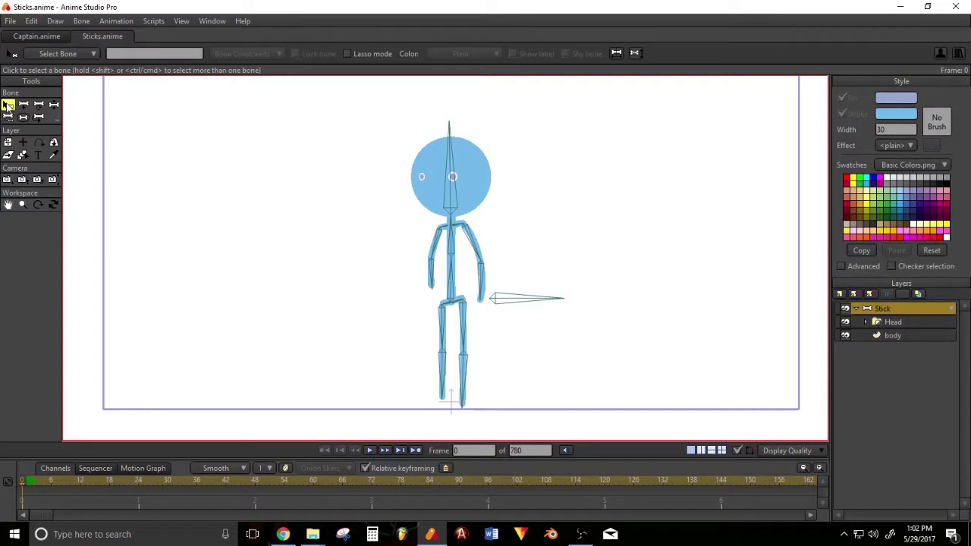
pyautogui.scroll(3, 368, 225)
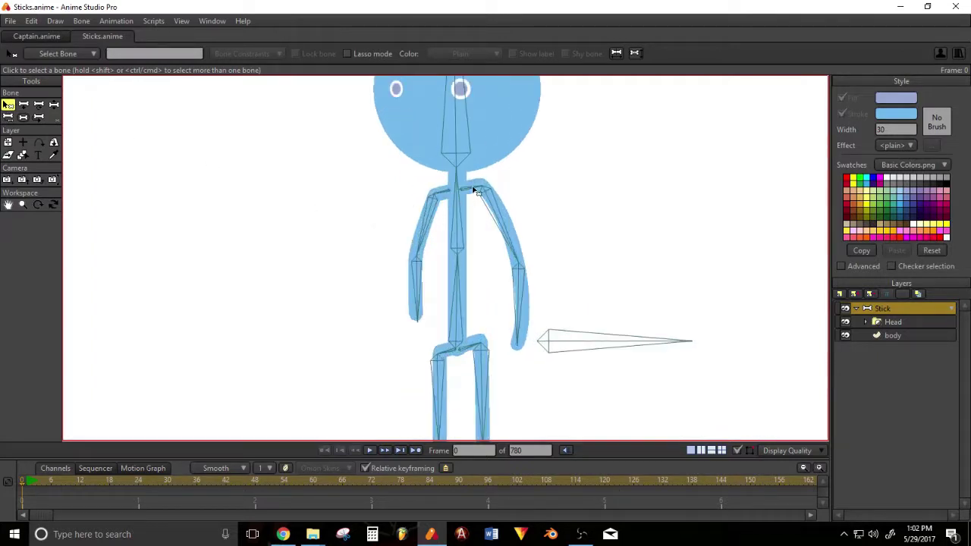
pyautogui.click(53, 104)
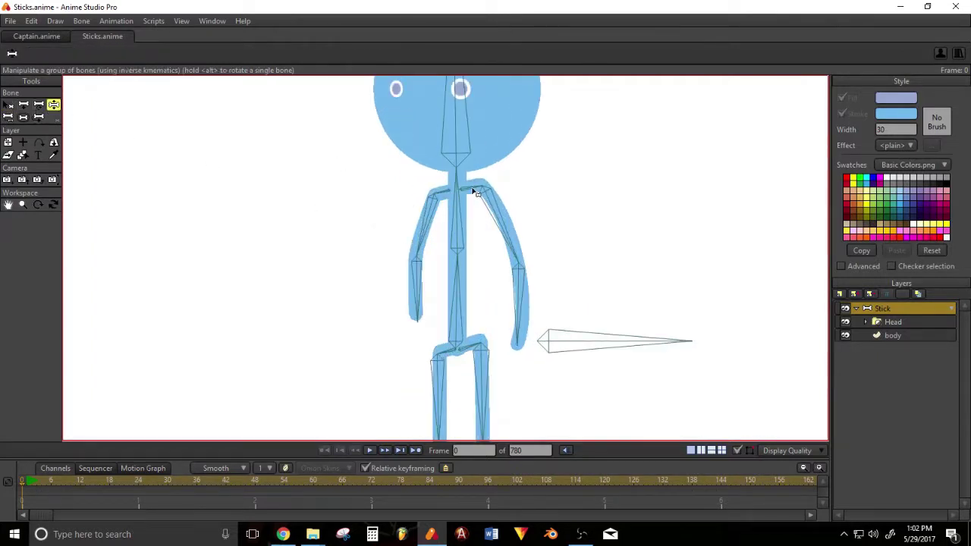
pyautogui.moveTo(475, 192)
pyautogui.mouseDown()
pyautogui.moveTo(469, 171)
pyautogui.moveTo(482, 186)
pyautogui.mouseUp()
# Enable angle constraints of -5 to 5 degrees on the left shoulder bone and test its rotation.
pyautogui.click(9, 105)
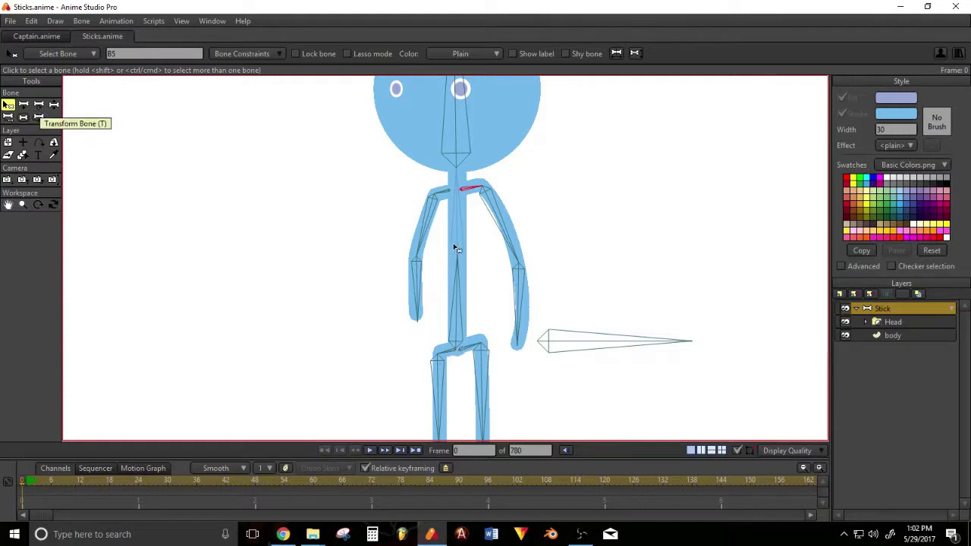
pyautogui.click(441, 194)
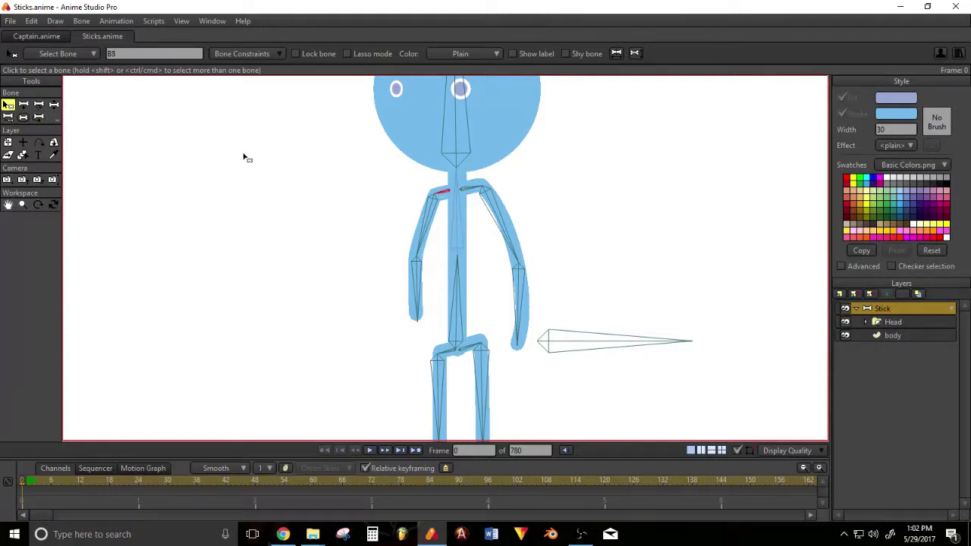
pyautogui.click(230, 56)
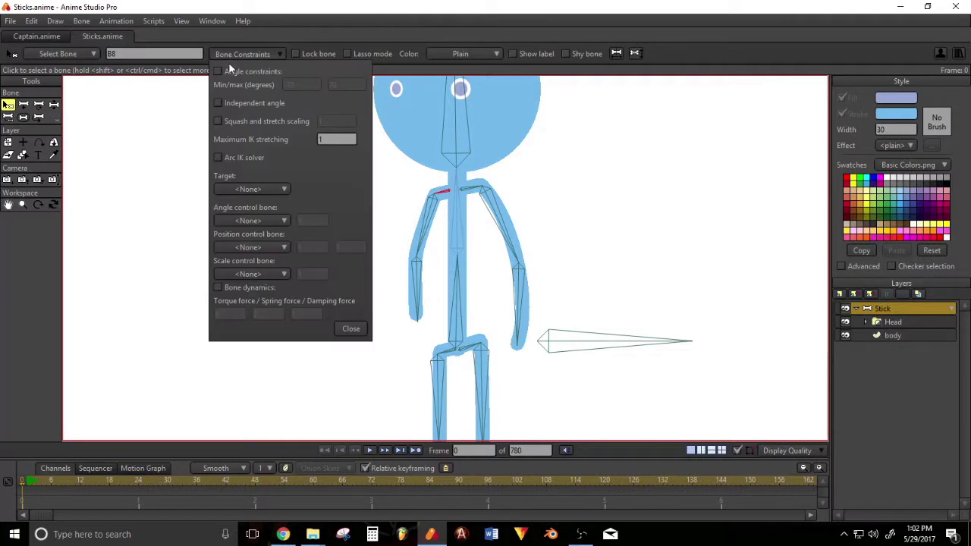
pyautogui.click(217, 71)
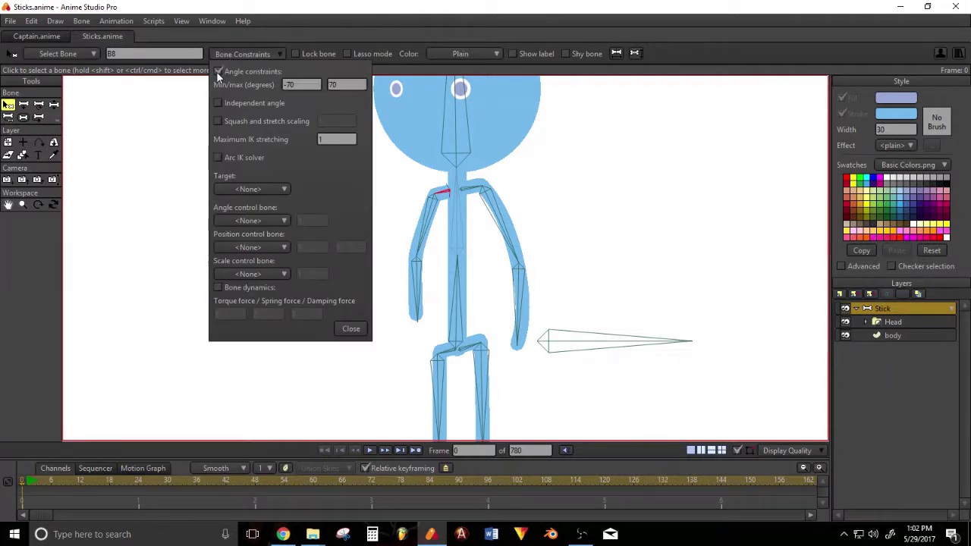
pyautogui.click(289, 84)
pyautogui.moveTo(307, 85); pyautogui.dragTo(287, 84)
pyautogui.write('-5')
pyautogui.press('Tab')
pyautogui.press('Return')
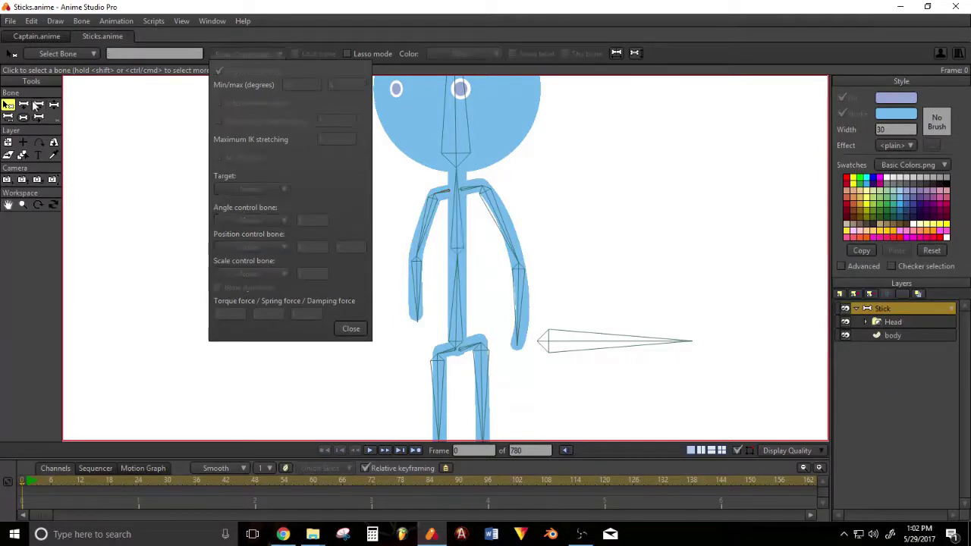
pyautogui.press('z')
pyautogui.moveTo(418, 177); pyautogui.dragTo(441, 184)
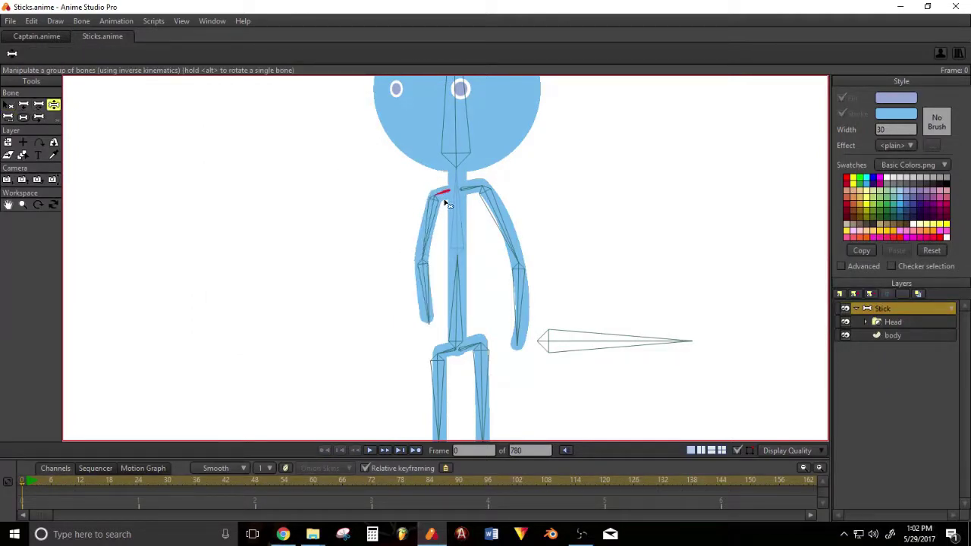
# Widen the left shoulder bone's angle constraints to -10 and 10 degrees.
pyautogui.press('b')
pyautogui.click(234, 53)
pyautogui.doubleClick(292, 84)
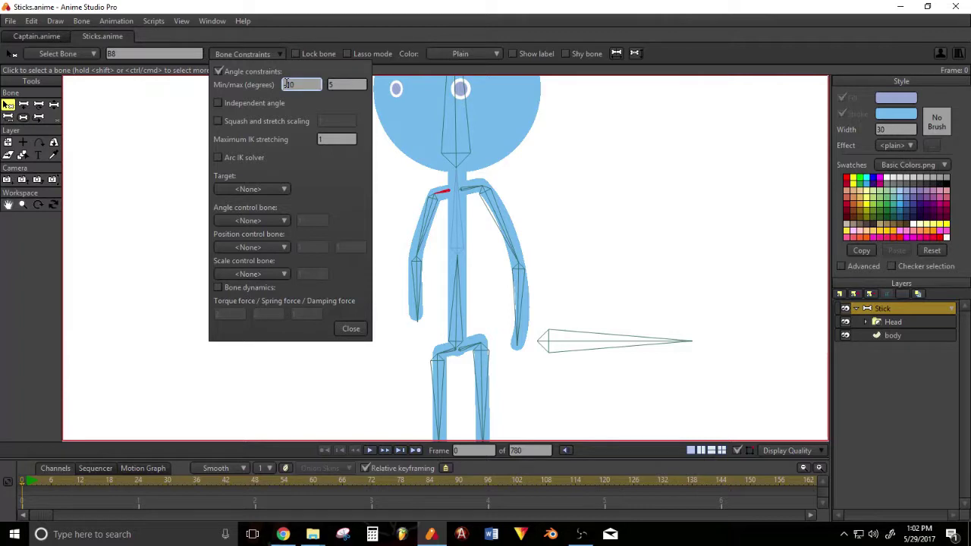
pyautogui.doubleClick(341, 85)
# Bend both arms and move their shoulders with Manipulate Bones to compare the limited and unlimited shoulder movement.
pyautogui.press('z')
pyautogui.moveTo(439, 196); pyautogui.dragTo(362, 342)
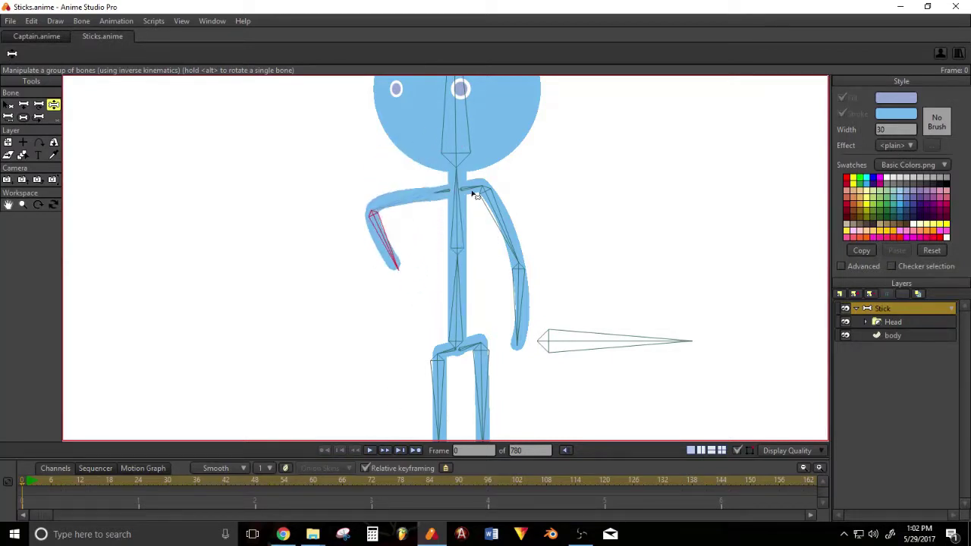
pyautogui.moveTo(473, 191); pyautogui.dragTo(421, 226)
pyautogui.moveTo(398, 268); pyautogui.dragTo(305, 243)
pyautogui.moveTo(372, 260); pyautogui.dragTo(429, 258)
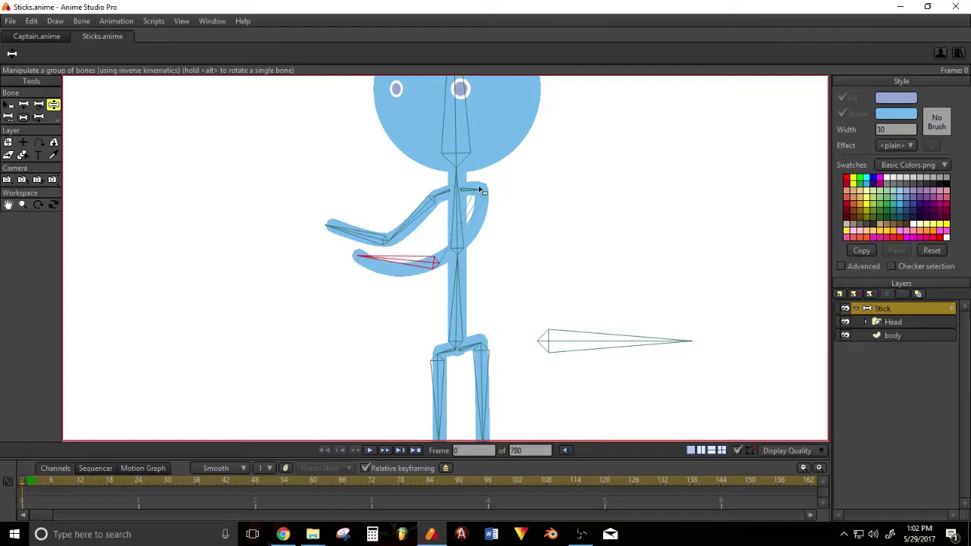
pyautogui.moveTo(471, 190); pyautogui.dragTo(442, 158)
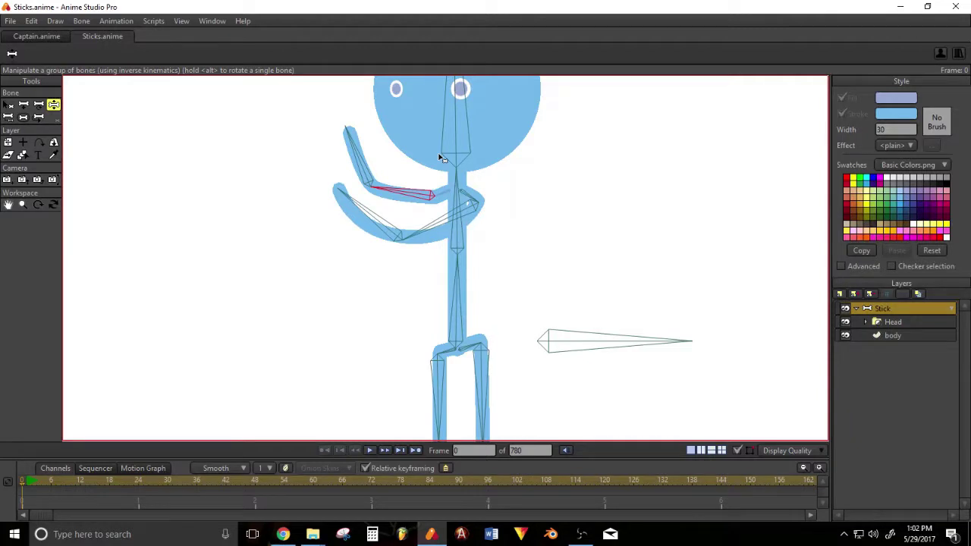
# Widen the left shoulder bone's angle constraints to a maximum of 15 degrees and retest its rotation.
pyautogui.click(8, 104)
pyautogui.click(440, 195)
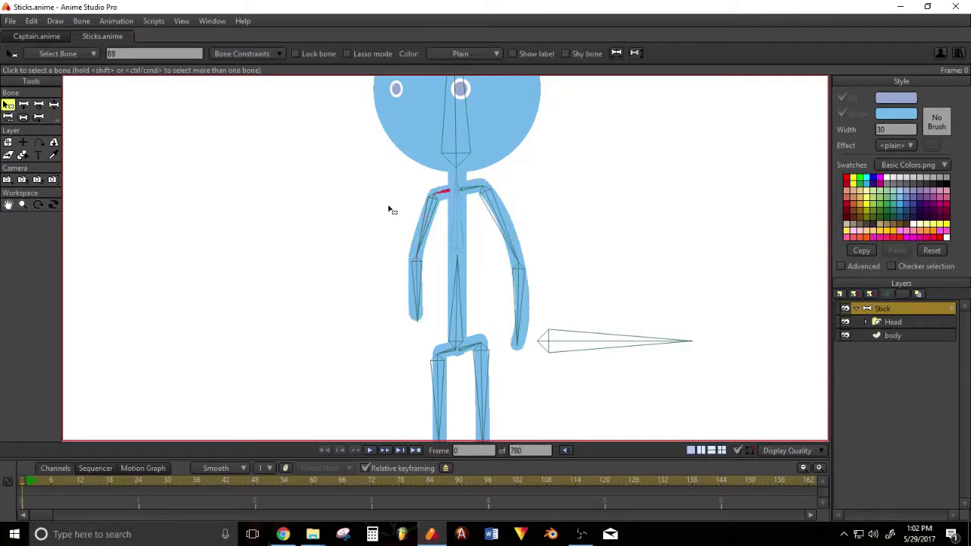
pyautogui.click(228, 54)
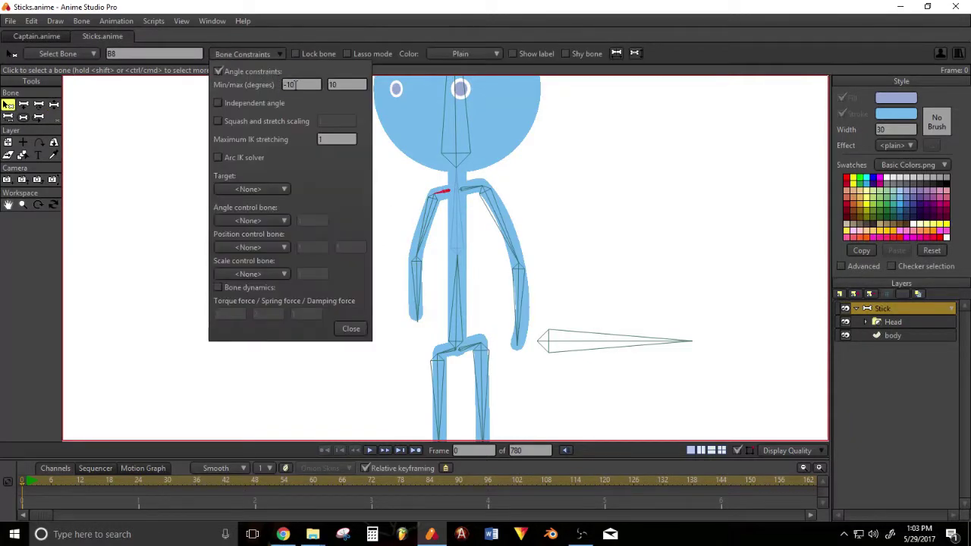
pyautogui.moveTo(296, 84); pyautogui.dragTo(287, 84)
pyautogui.click(331, 85)
pyautogui.write('15')
pyautogui.click(351, 328)
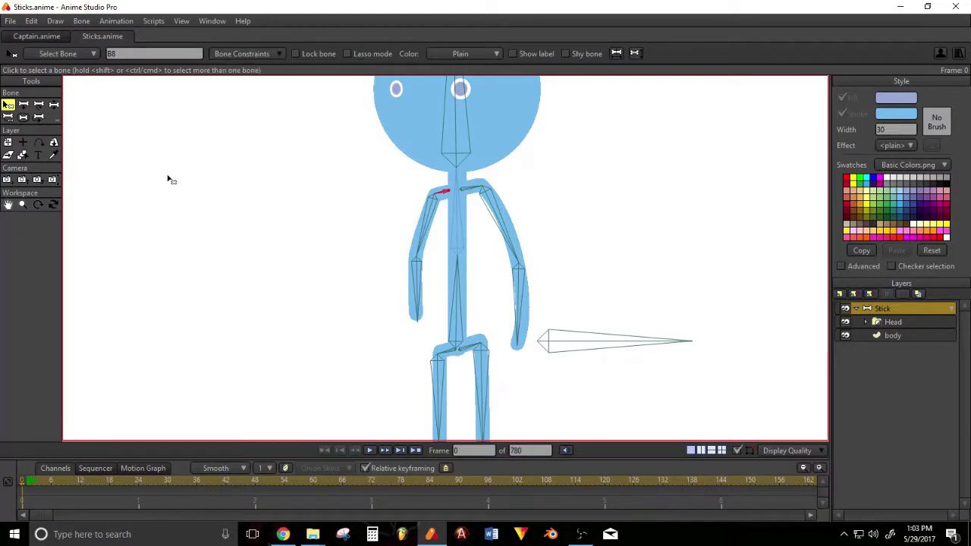
pyautogui.click(53, 104)
pyautogui.moveTo(421, 168); pyautogui.dragTo(426, 190)
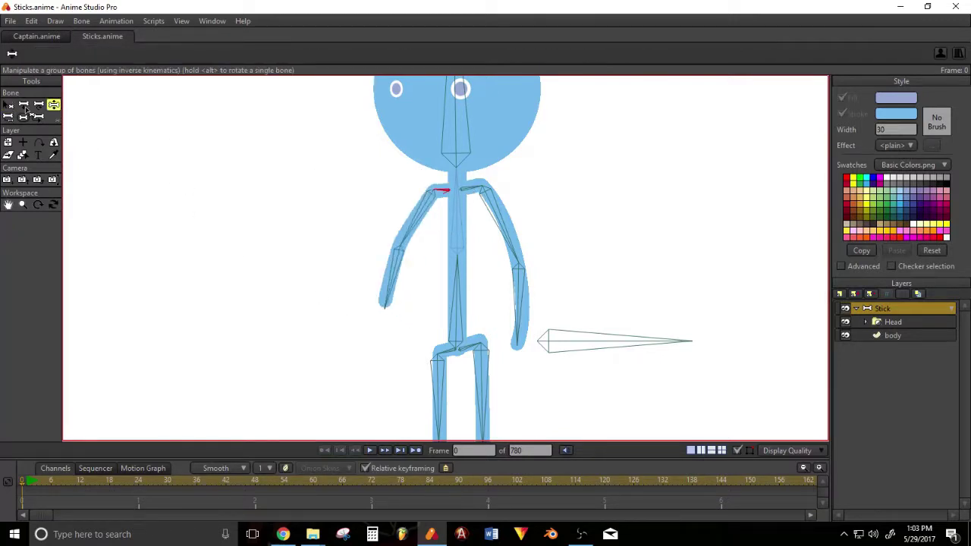
# Constrain the right shoulder bone's angle to between -15 and 15 degrees.
pyautogui.click(7, 105)
pyautogui.click(478, 190)
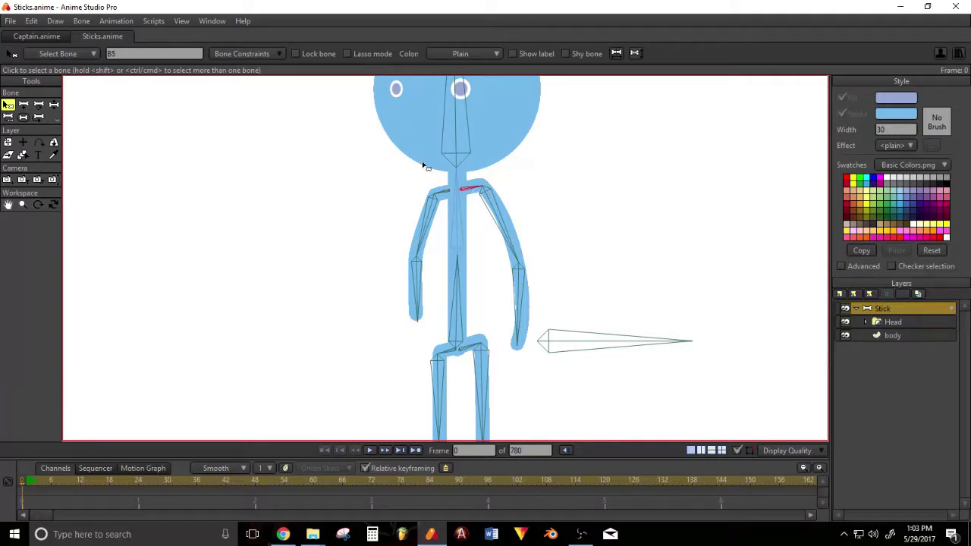
pyautogui.click(231, 59)
pyautogui.click(290, 84)
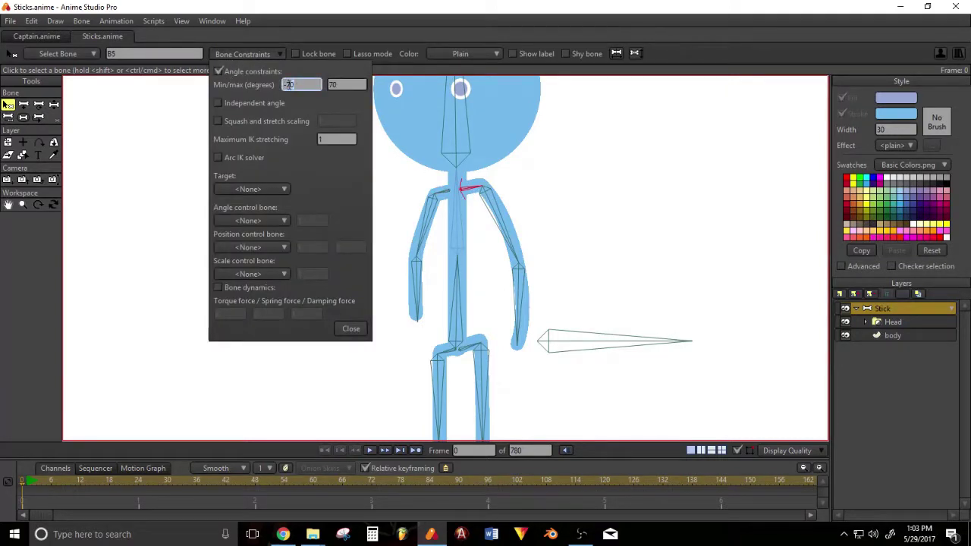
pyautogui.write('-15')
pyautogui.press('Tab')
pyautogui.write('15')
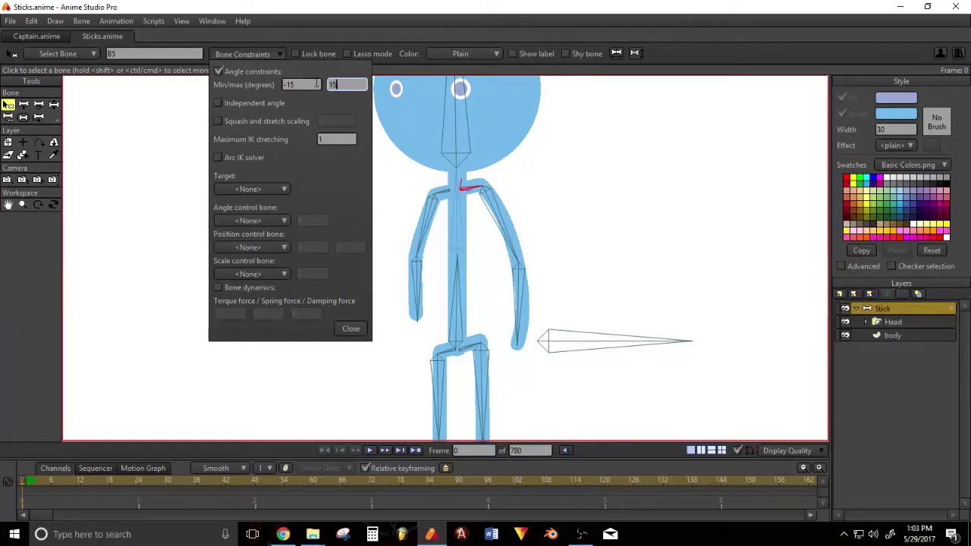
pyautogui.click(350, 328)
# Enable angle constraints on both hip bones and enter their minimum and maximum degrees.
pyautogui.moveTo(423, 326); pyautogui.dragTo(396, 99)
pyautogui.click(427, 126)
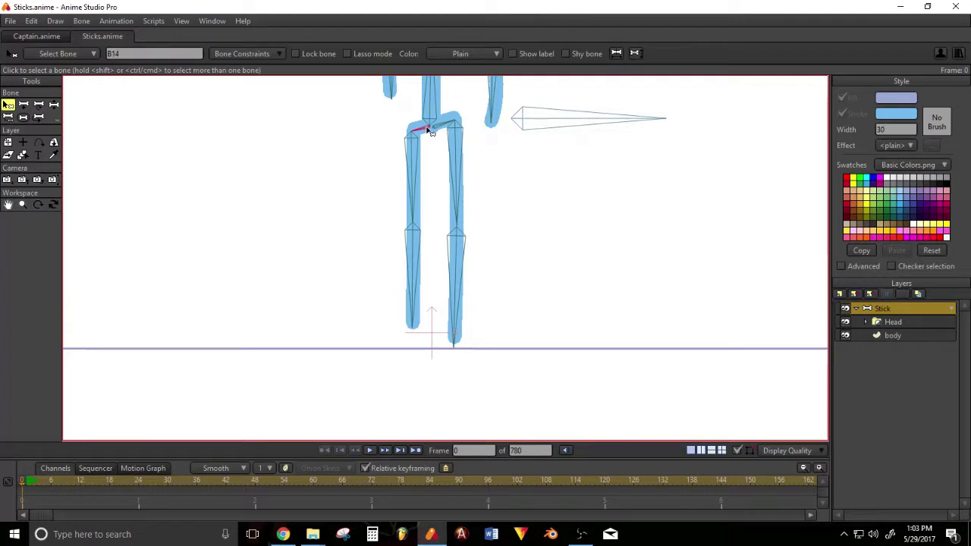
pyautogui.click(259, 54)
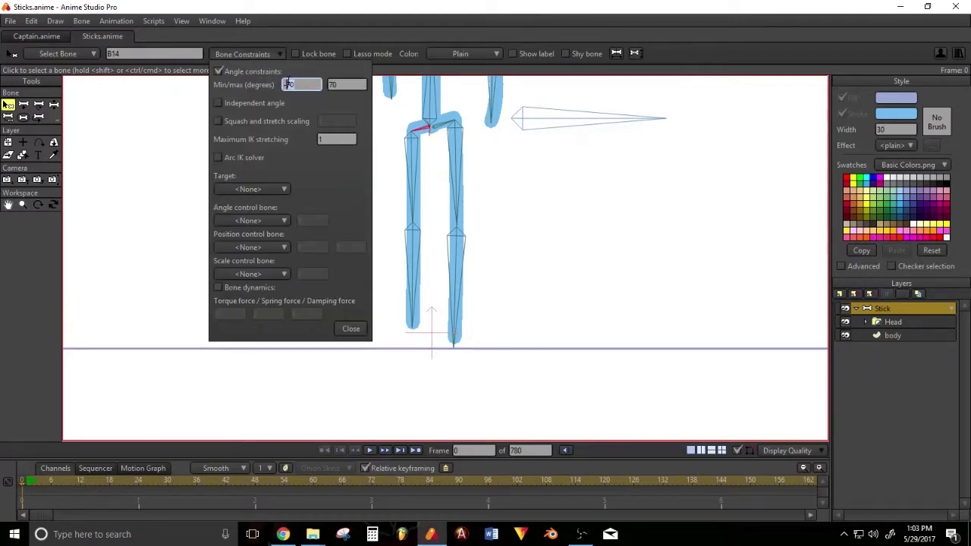
pyautogui.click(436, 125)
pyautogui.click(277, 73)
pyautogui.click(297, 84)
pyautogui.click(329, 86)
pyautogui.click(347, 327)
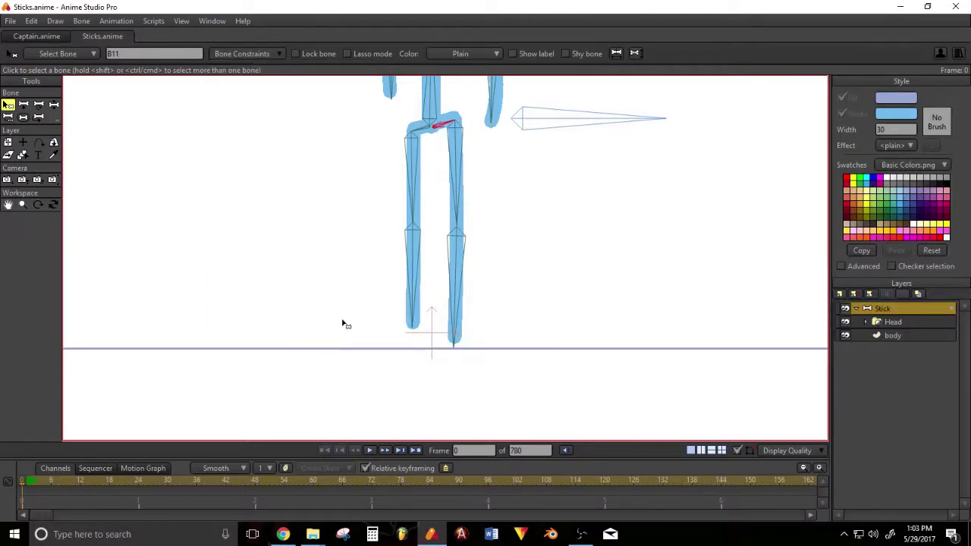
# Swing and bend both legs with Manipulate Bones to test the constrained hips.
pyautogui.scroll(-2, 227, 184)
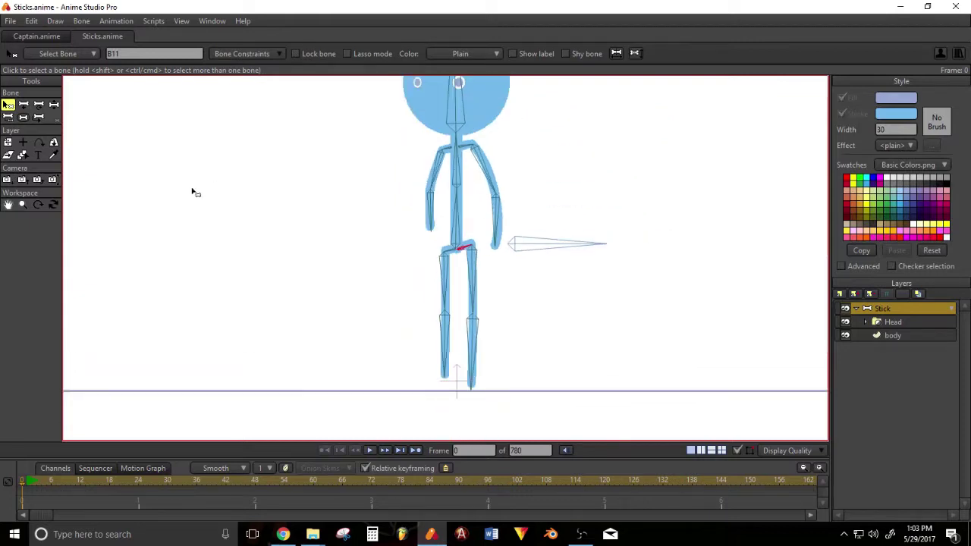
pyautogui.click(53, 104)
pyautogui.moveTo(447, 277); pyautogui.dragTo(500, 295)
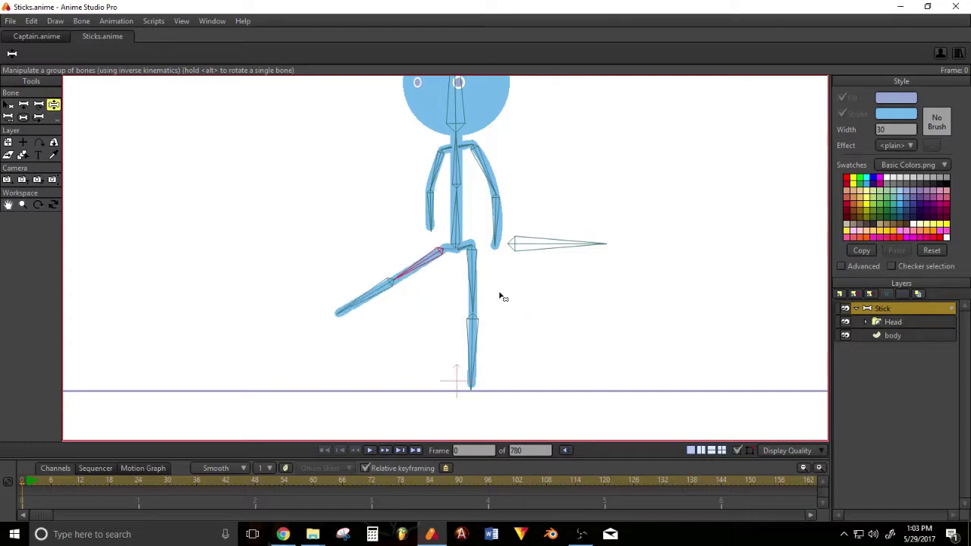
pyautogui.moveTo(369, 289); pyautogui.dragTo(535, 341)
pyautogui.moveTo(425, 329); pyautogui.dragTo(405, 364)
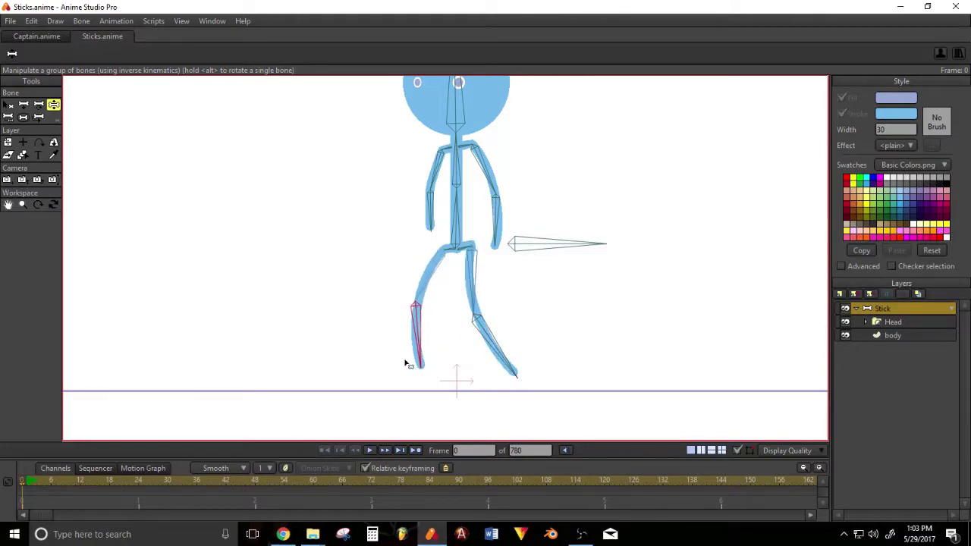
# Pose the arms, upper spine and head with Manipulate Bones to test the whole constrained rig in a walking stance.
pyautogui.moveTo(433, 219); pyautogui.dragTo(423, 189)
pyautogui.moveTo(455, 155); pyautogui.dragTo(439, 157)
pyautogui.moveTo(431, 90); pyautogui.dragTo(446, 88)
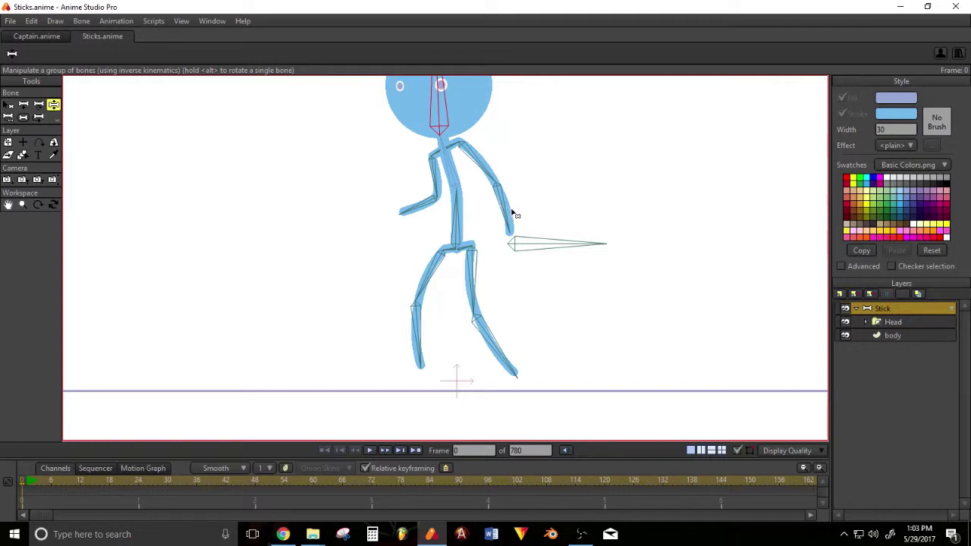
pyautogui.moveTo(513, 215); pyautogui.dragTo(487, 215)
pyautogui.moveTo(446, 106)
pyautogui.mouseDown()
pyautogui.moveTo(427, 106)
pyautogui.moveTo(441, 107)
pyautogui.mouseUp()
pyautogui.moveTo(451, 150); pyautogui.dragTo(448, 155)
pyautogui.moveTo(573, 226); pyautogui.dragTo(599, 260)
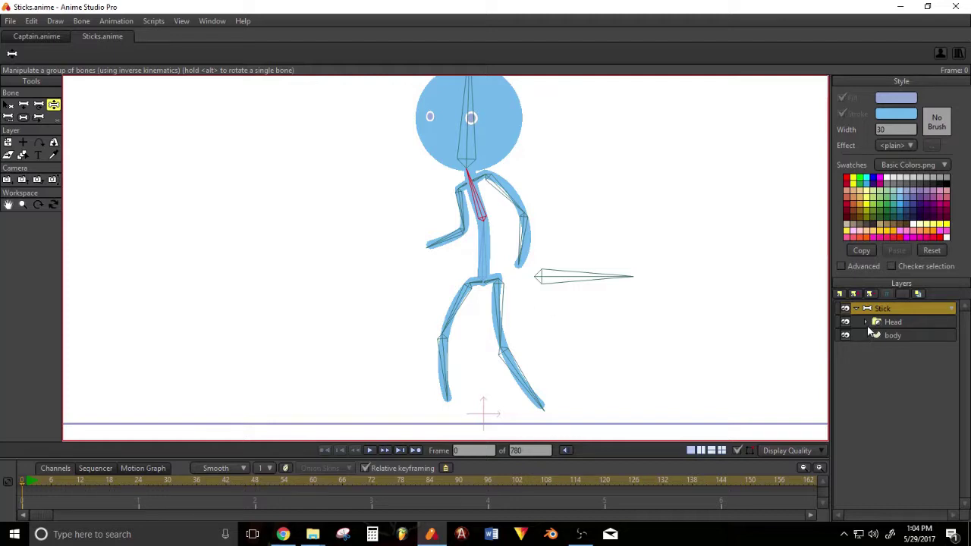
# Select the face layer inside the Head group and start importing an object from another Anime Studio project.
pyautogui.click(866, 323)
pyautogui.click(875, 337)
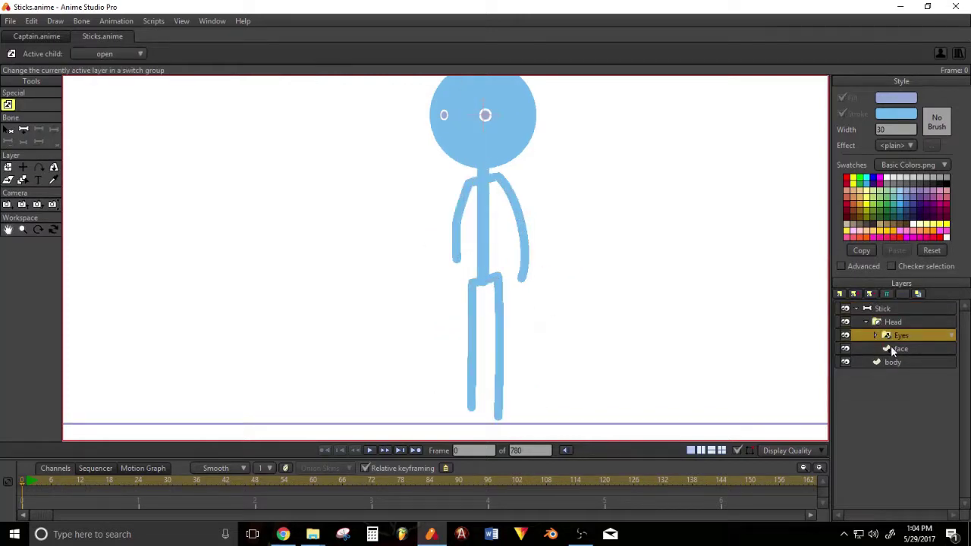
pyautogui.click(895, 348)
pyautogui.click(10, 20)
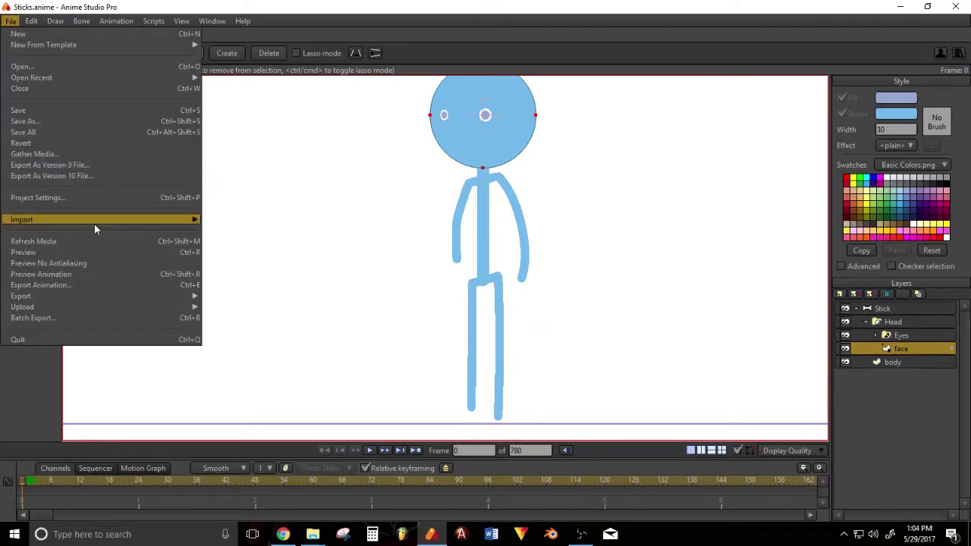
pyautogui.moveTo(96, 229)
pyautogui.click(257, 224)
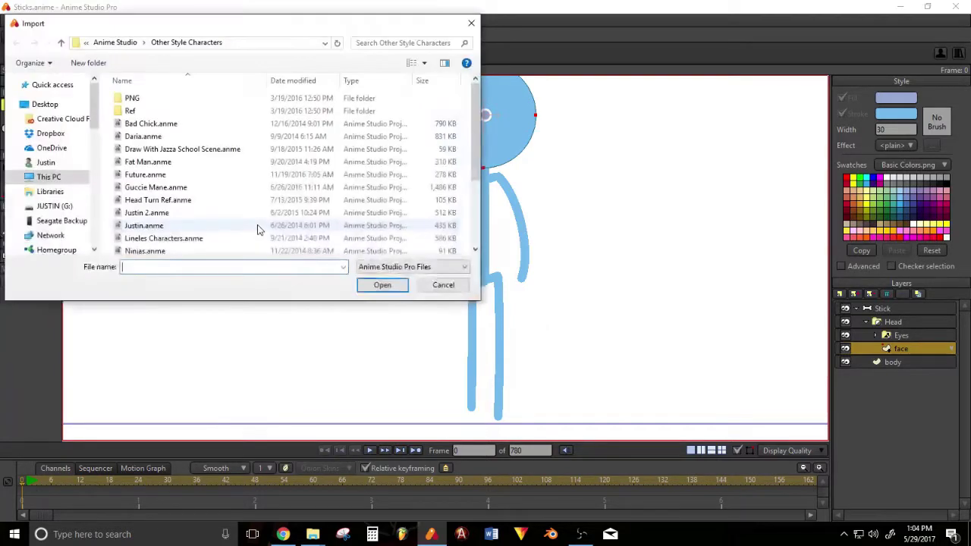
# Import the Mouth (New) object from Mouths.anime in the Body Parts folder.
pyautogui.scroll(-3, 190, 169)
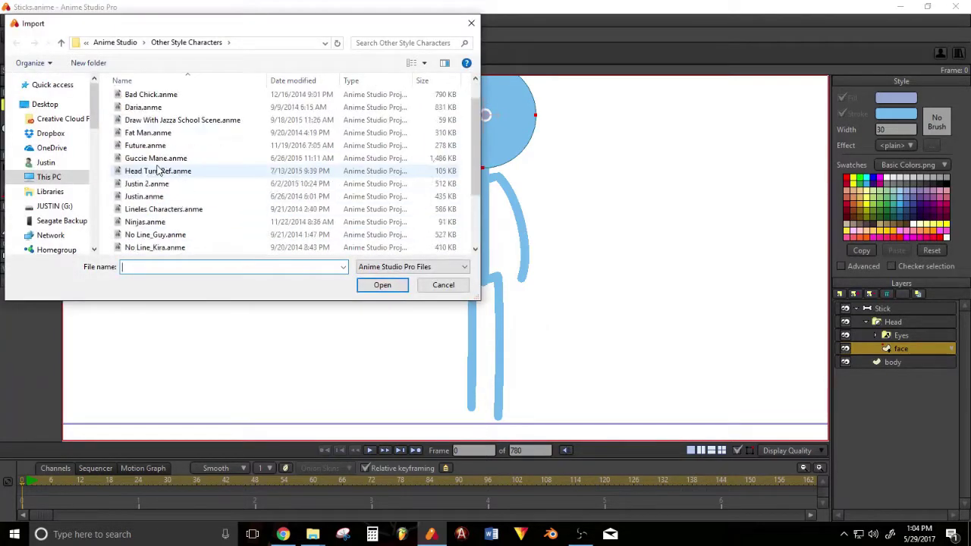
pyautogui.click(63, 43)
pyautogui.scroll(10, 151, 166)
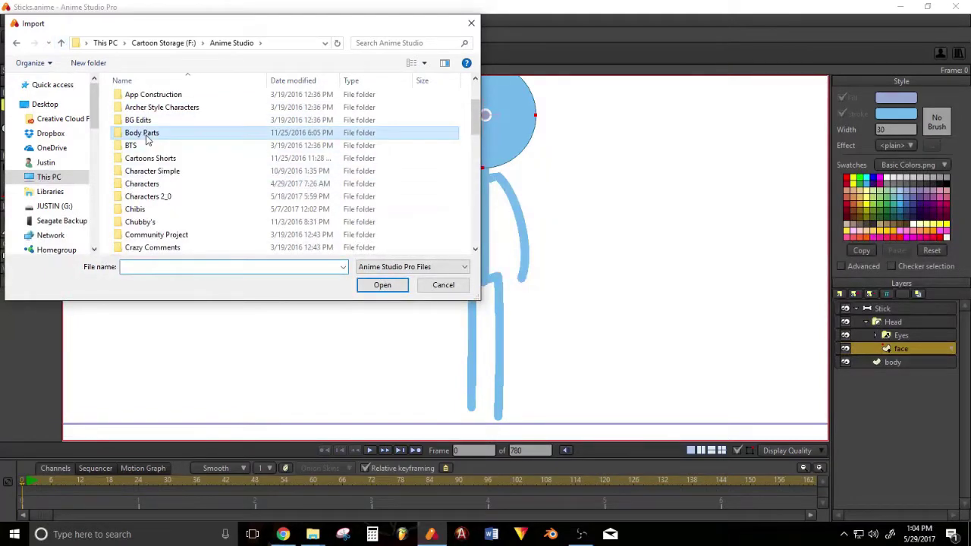
pyautogui.doubleClick(147, 136)
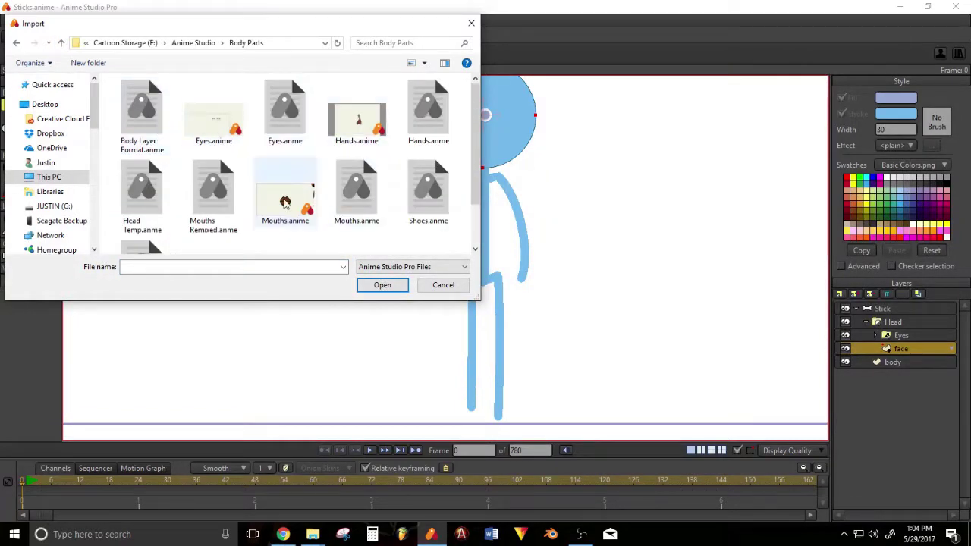
pyautogui.doubleClick(285, 202)
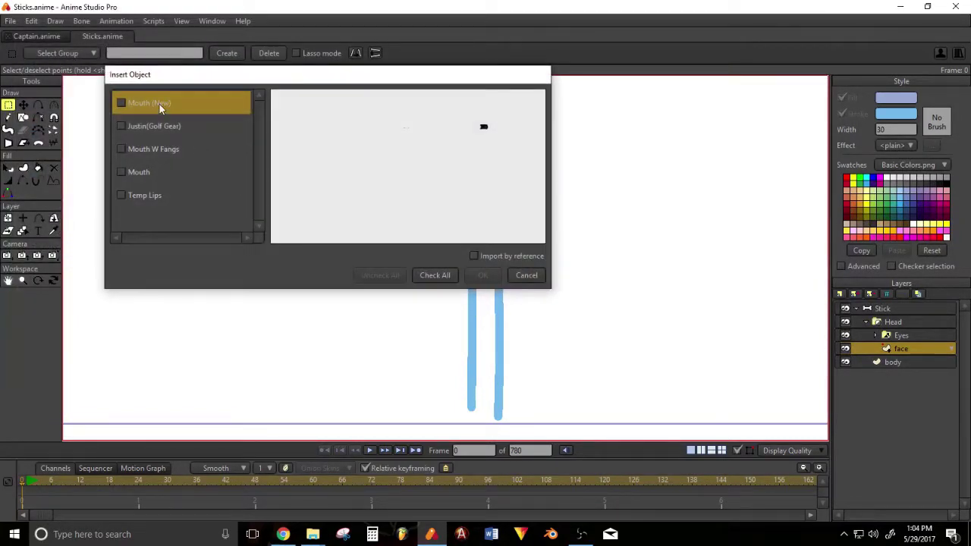
pyautogui.click(138, 173)
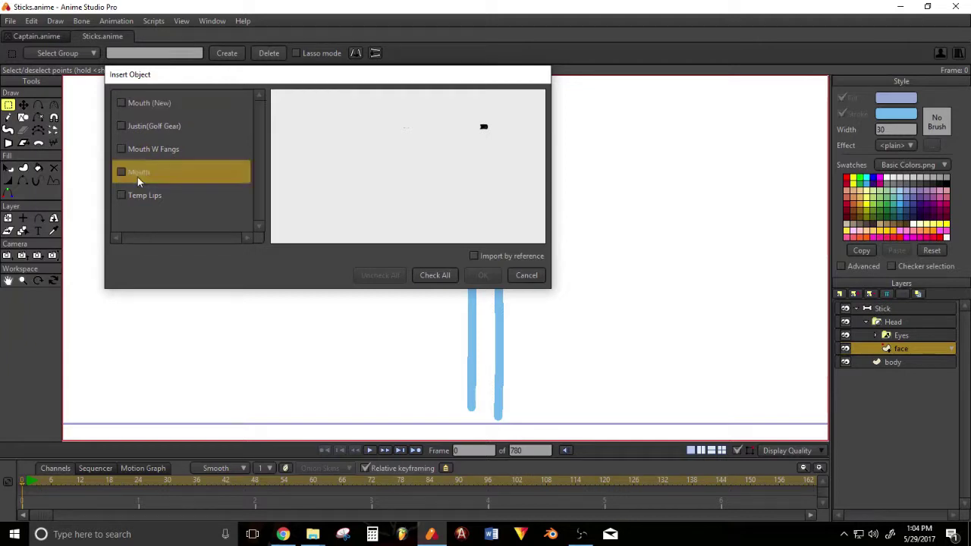
pyautogui.click(136, 106)
pyautogui.click(482, 275)
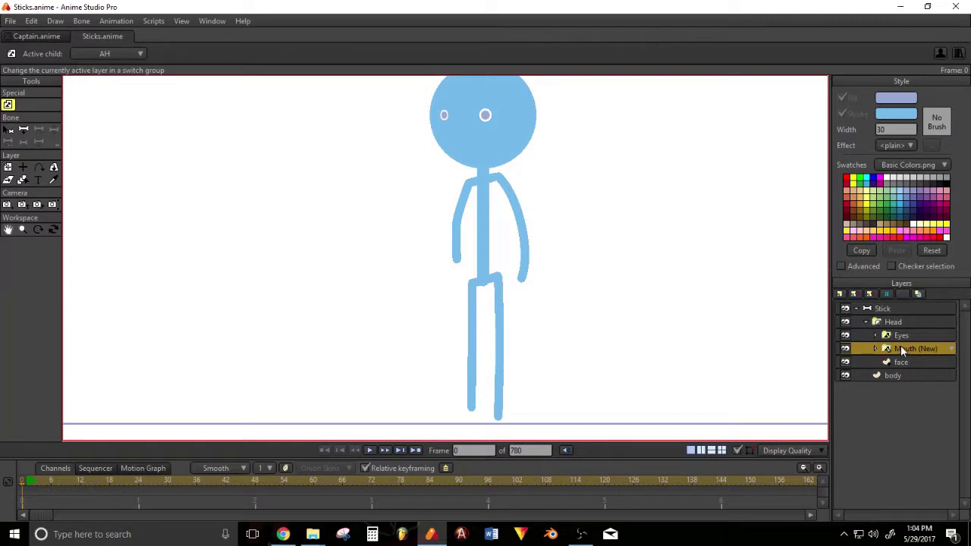
# Move the imported mouth layer onto the lower front part of the character's face with Transform Layer.
pyautogui.scroll(-3, 546, 141)
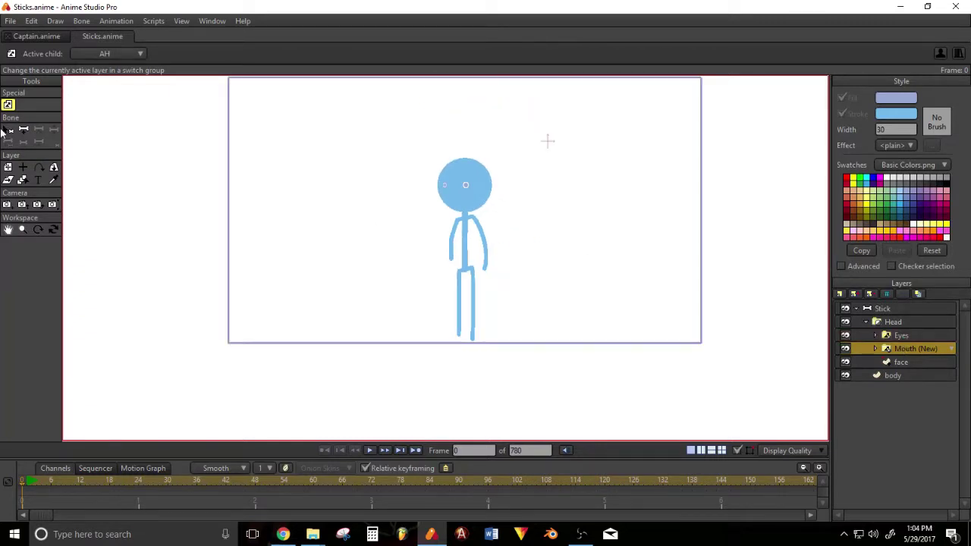
pyautogui.press('t')
pyautogui.moveTo(546, 141); pyautogui.dragTo(453, 193)
pyautogui.scroll(3, 455, 194)
pyautogui.scroll(3, 560, 245)
# Scale the mouth layer to about 0.94 and nudge it to about X -0.122, Y -0.163 on the face.
pyautogui.moveTo(561, 245); pyautogui.dragTo(520, 206)
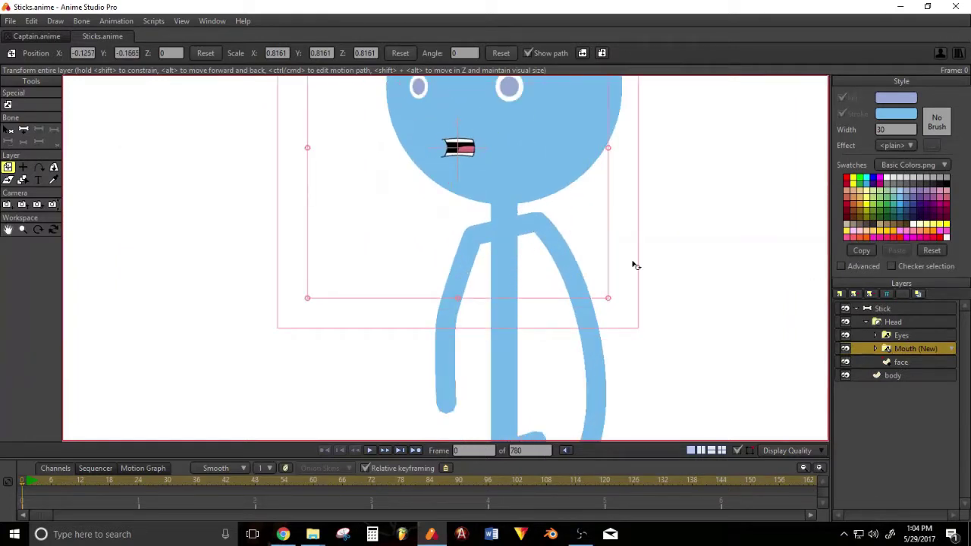
pyautogui.moveTo(616, 302); pyautogui.dragTo(630, 323)
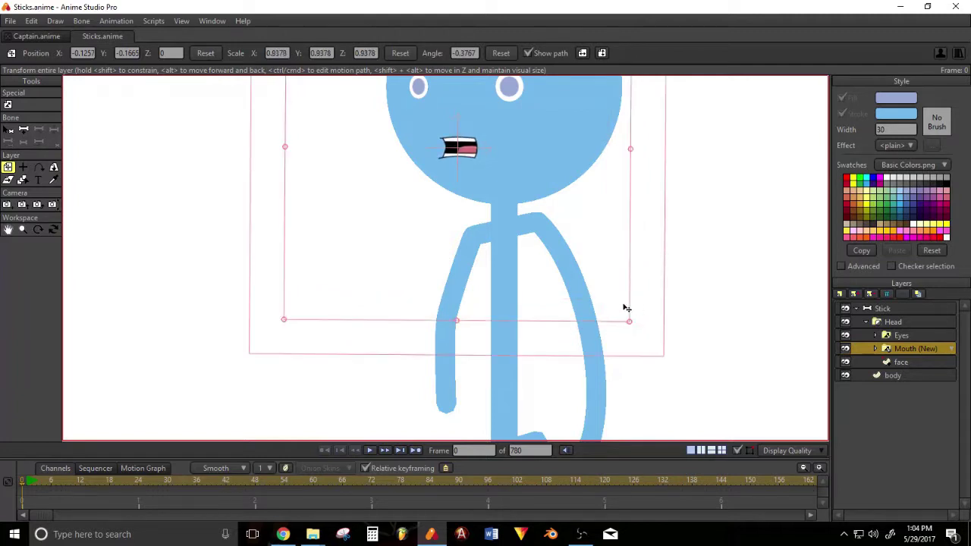
pyautogui.moveTo(577, 213); pyautogui.dragTo(578, 211)
pyautogui.moveTo(670, 165); pyautogui.dragTo(685, 213)
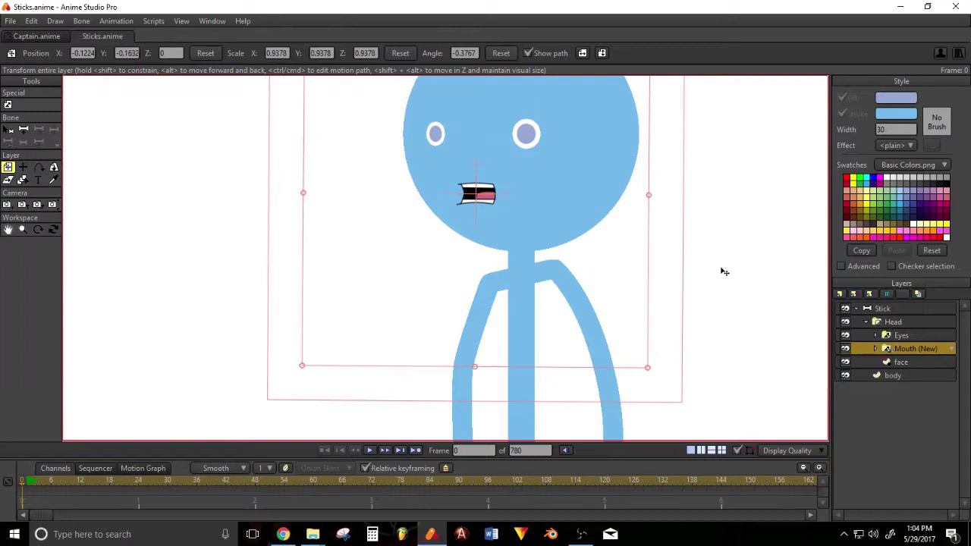
pyautogui.scroll(-3, 724, 272)
pyautogui.scroll(3, 631, 243)
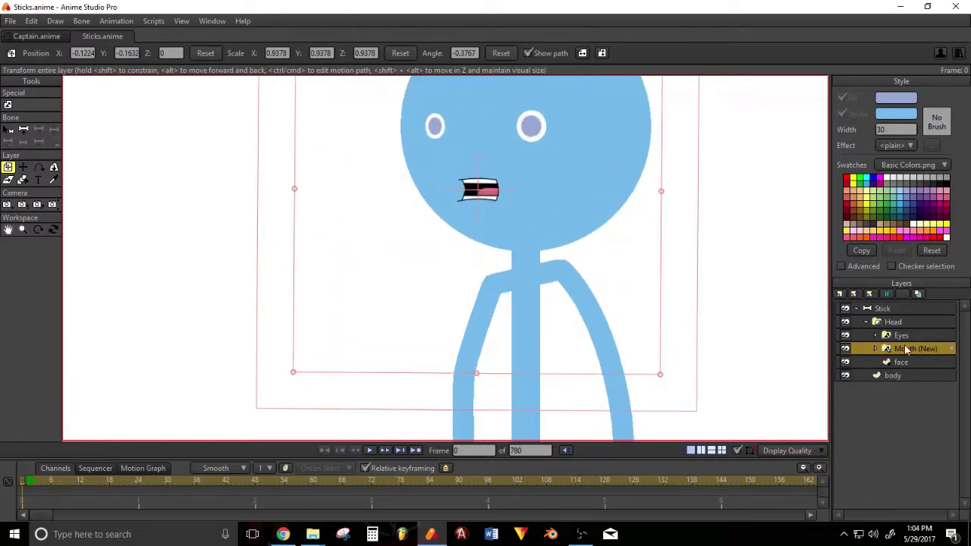
# Test the mouth's switch shapes by activating sad and the S C Z D N SH T G CH J shape.
pyautogui.rightClick(906, 349)
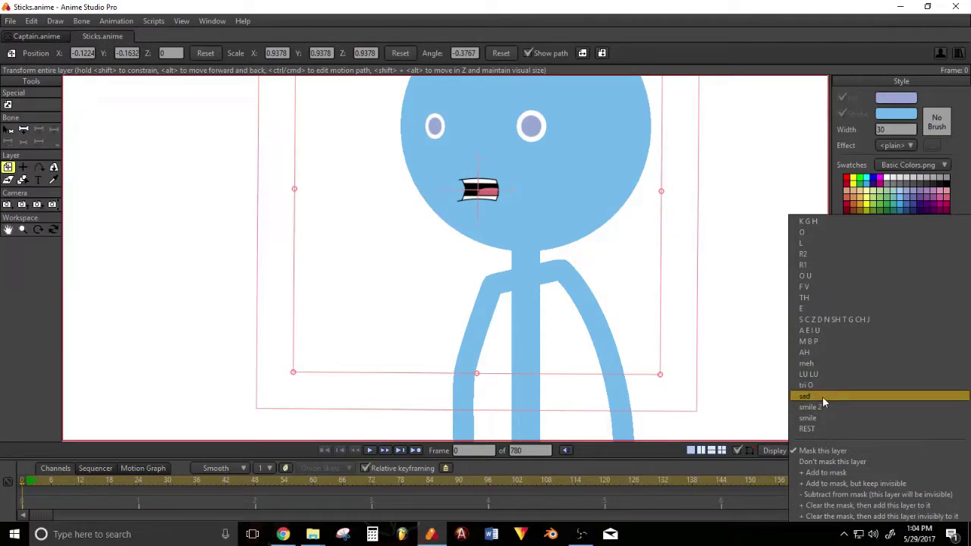
pyautogui.click(822, 397)
pyautogui.rightClick(896, 349)
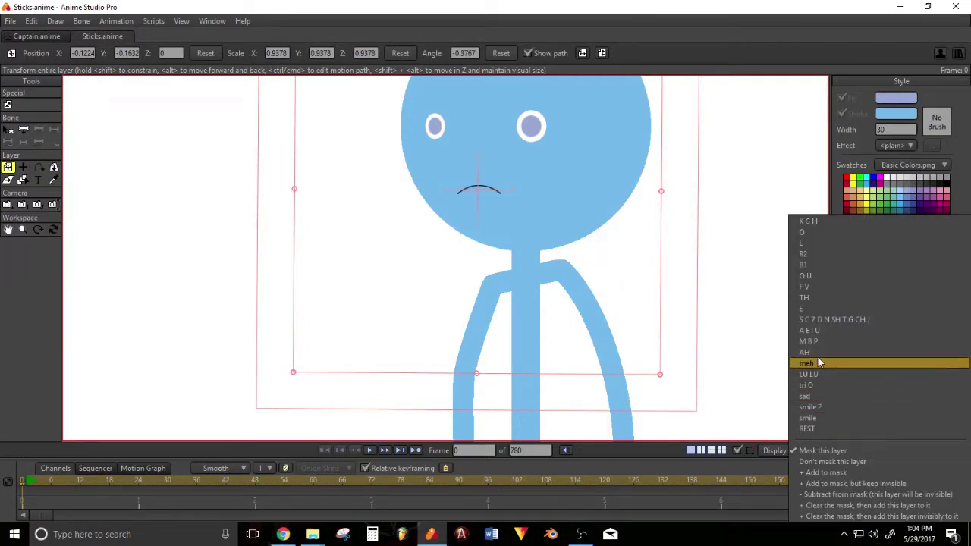
pyautogui.click(825, 320)
pyautogui.scroll(-1, 594, 263)
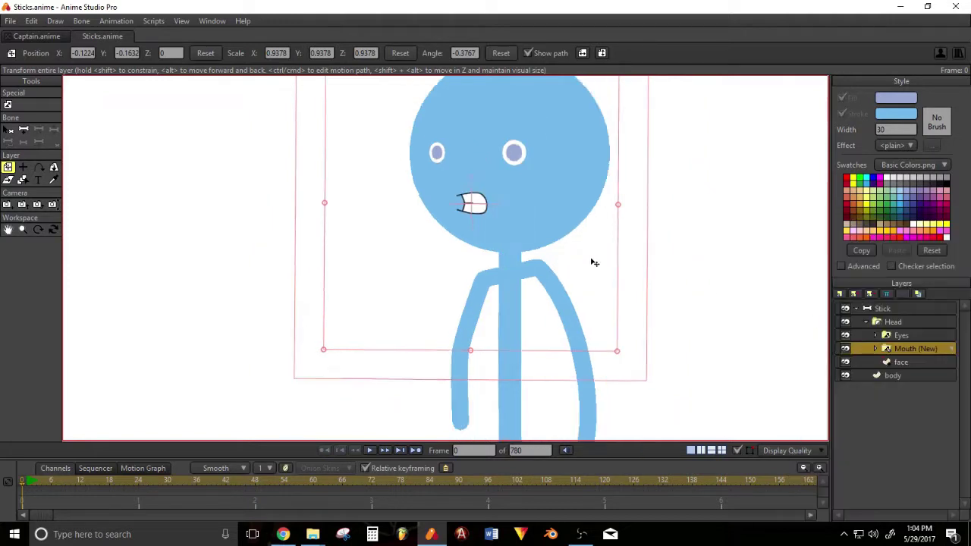
pyautogui.scroll(-1, 594, 262)
# Select the Stick bone layer and enlarge the timeline area, keeping the whole character in view.
pyautogui.click(874, 310)
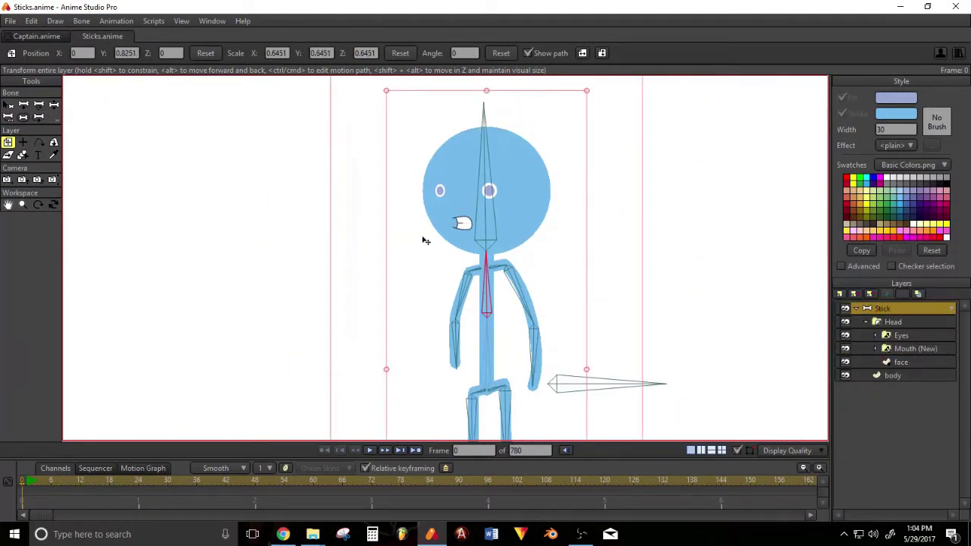
pyautogui.moveTo(283, 458); pyautogui.dragTo(277, 432)
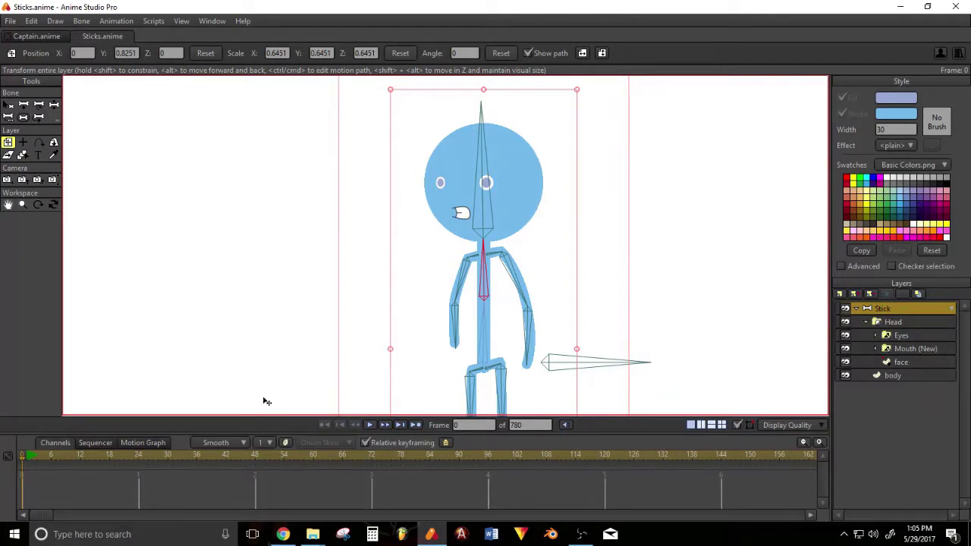
pyautogui.scroll(-5, 267, 394)
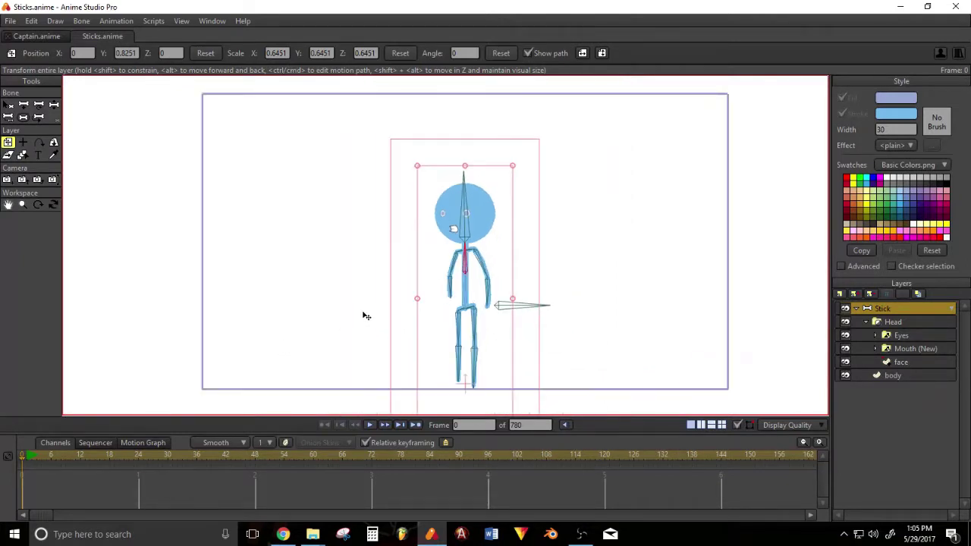
pyautogui.moveTo(339, 212); pyautogui.dragTo(395, 202)
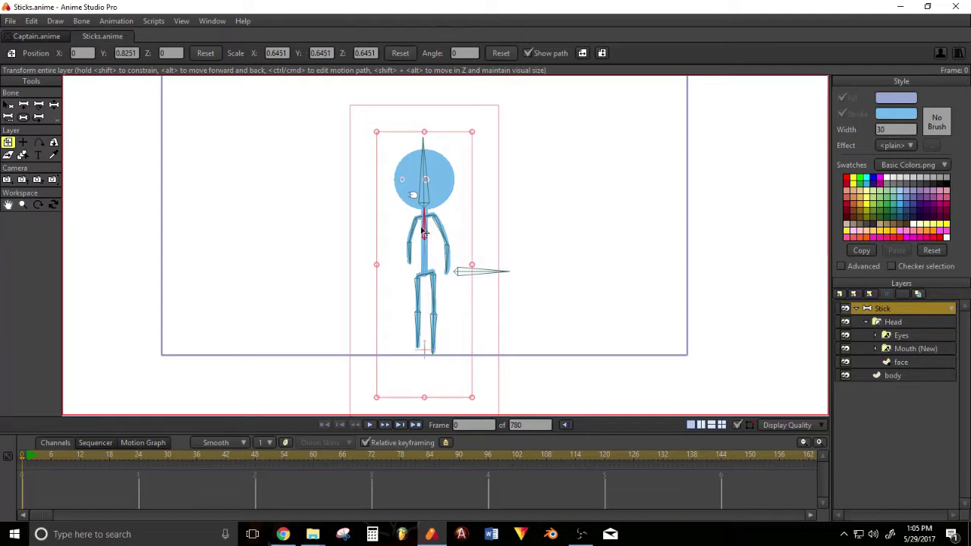
pyautogui.scroll(3, 421, 231)
pyautogui.scroll(-2, 418, 225)
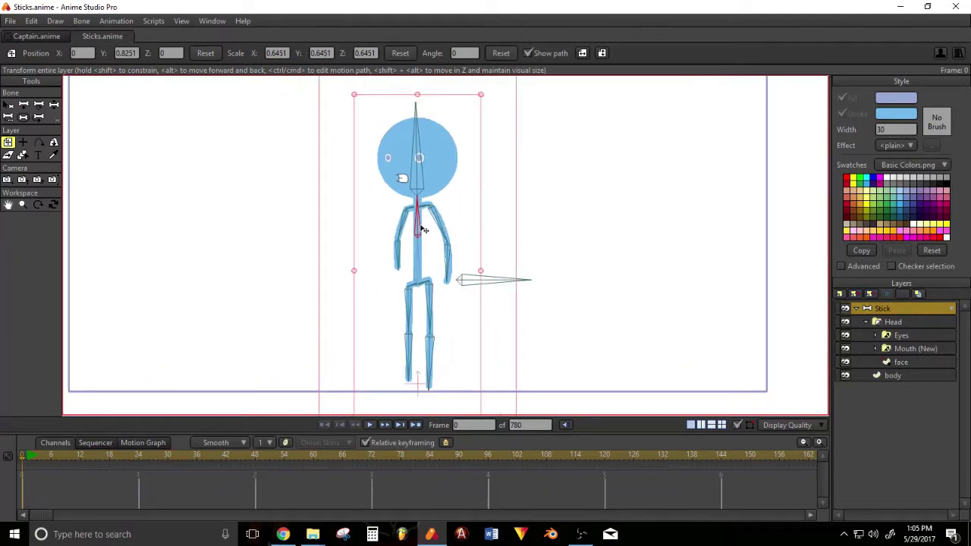